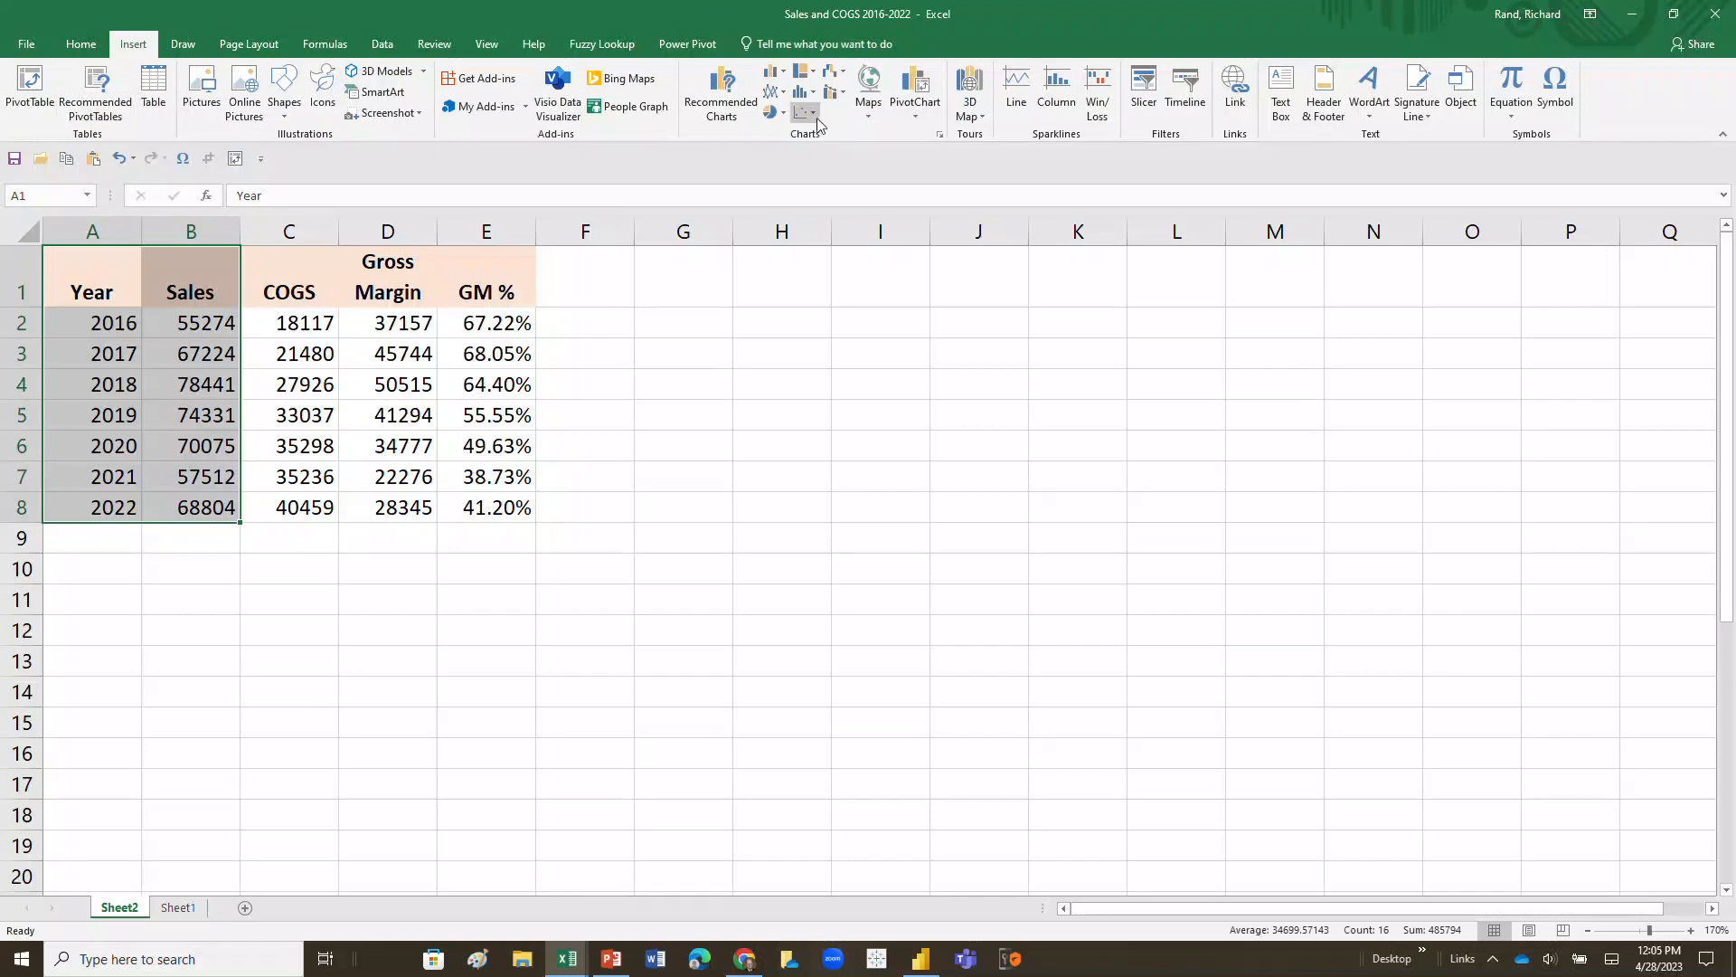
Insert a marker-only scatter chart of the Year and Sales data and place it beside the table, starting near column G
{"action": "left_click", "coordinate": [801, 114]}
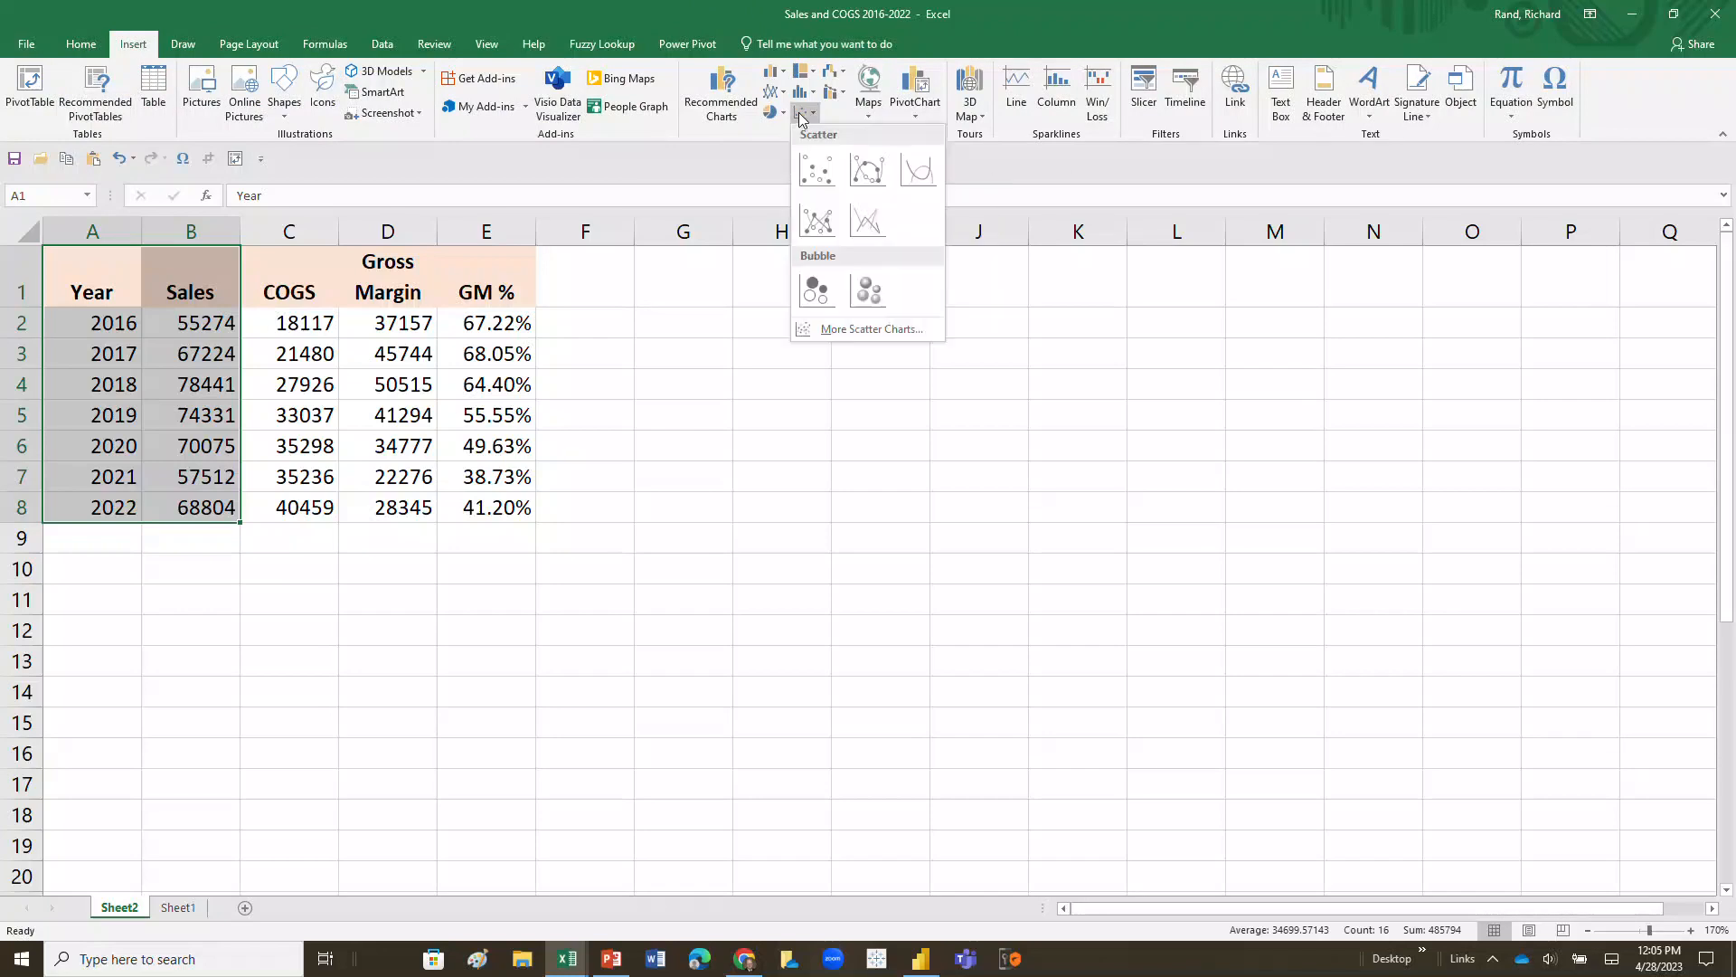
{"action": "left_click", "coordinate": [810, 169]}
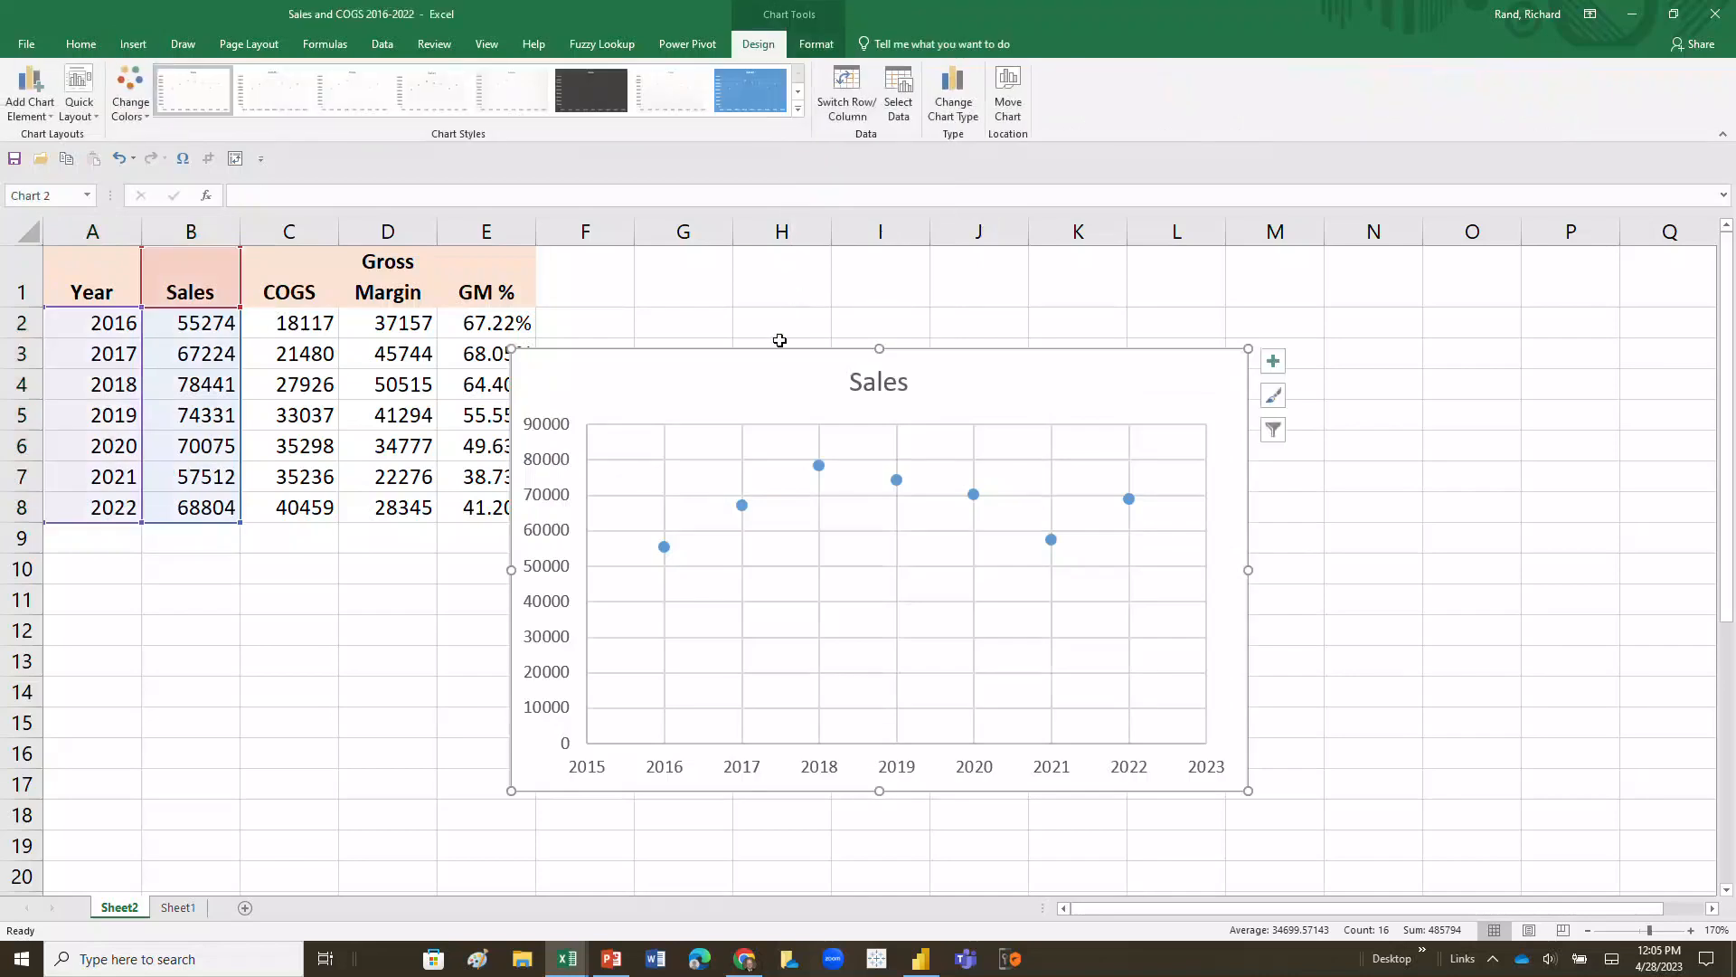
{"action": "left_click_drag", "start_coordinate": [776, 365], "coordinate": [896, 264]}
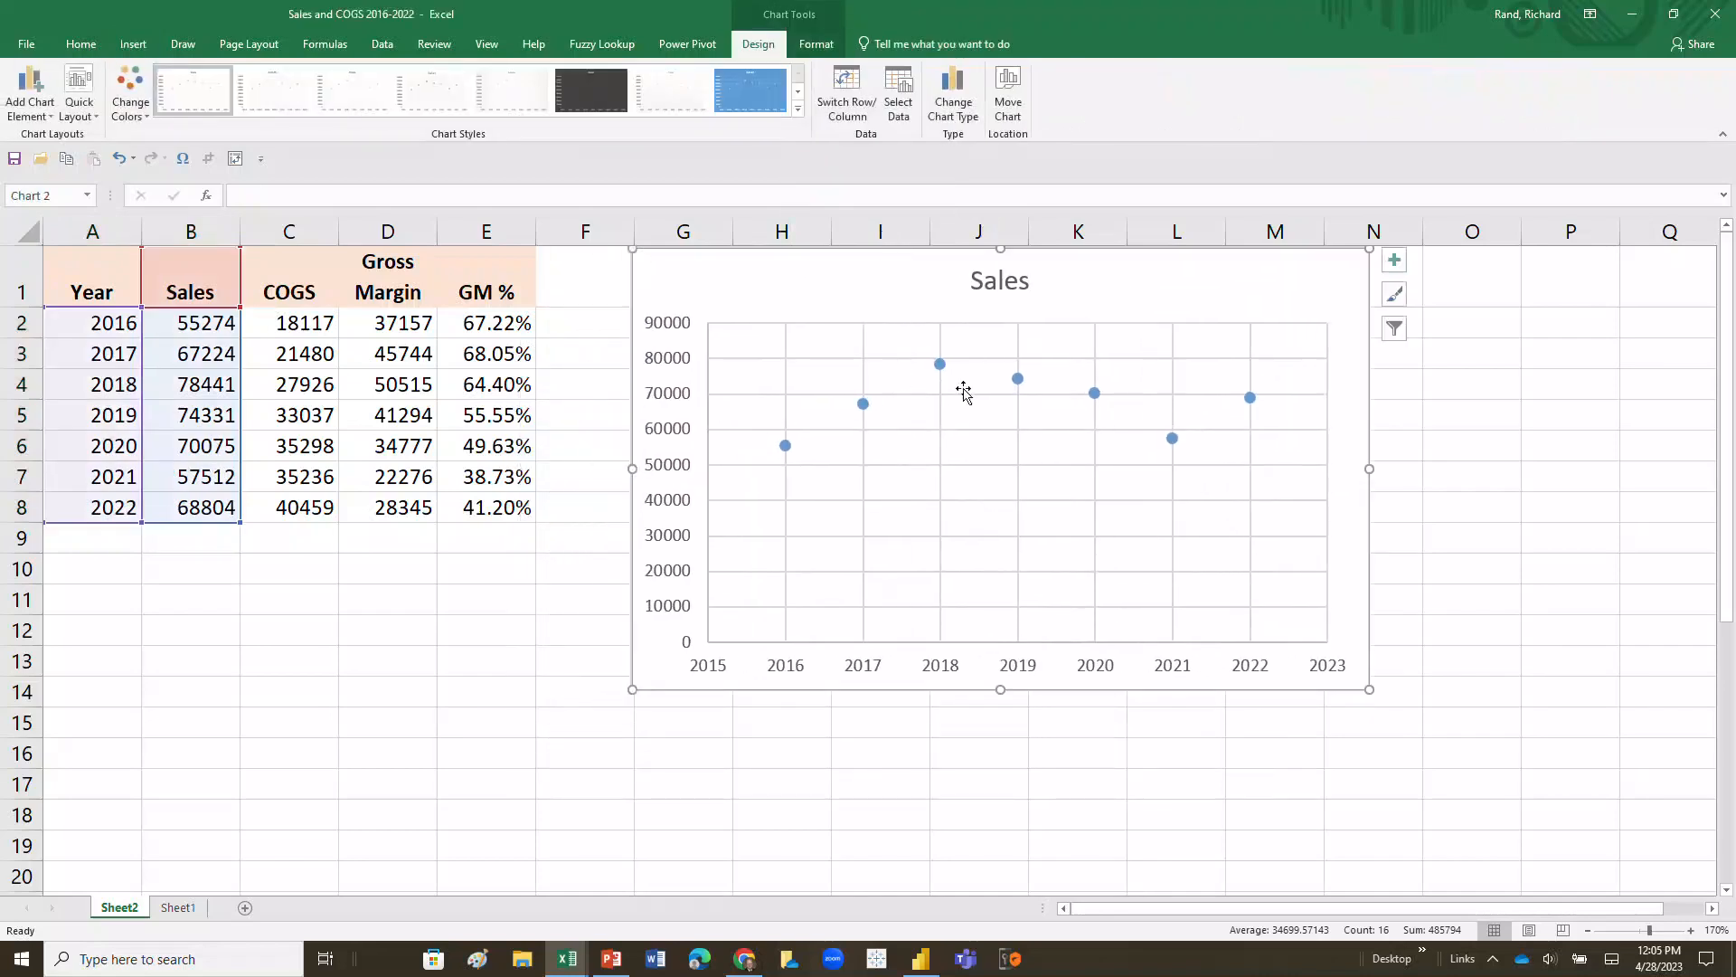
Add data labels to the Sales series in the scatter chart
{"action": "right_click", "coordinate": [1017, 381]}
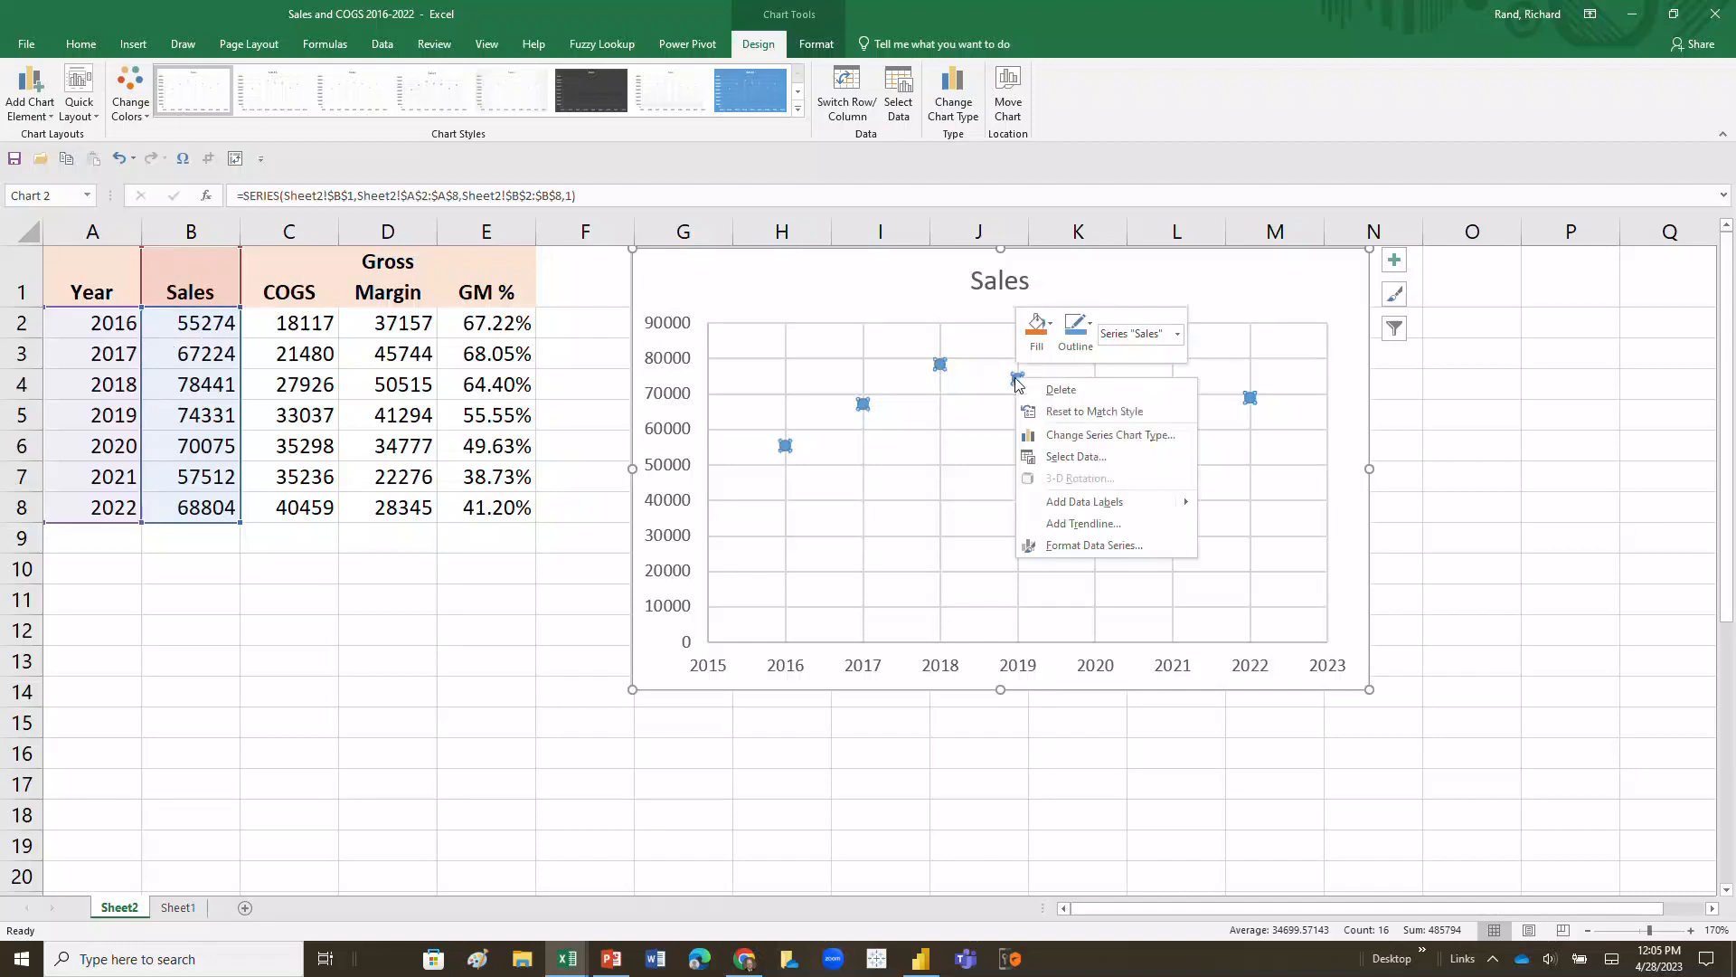
{"action": "left_click", "coordinate": [1081, 506]}
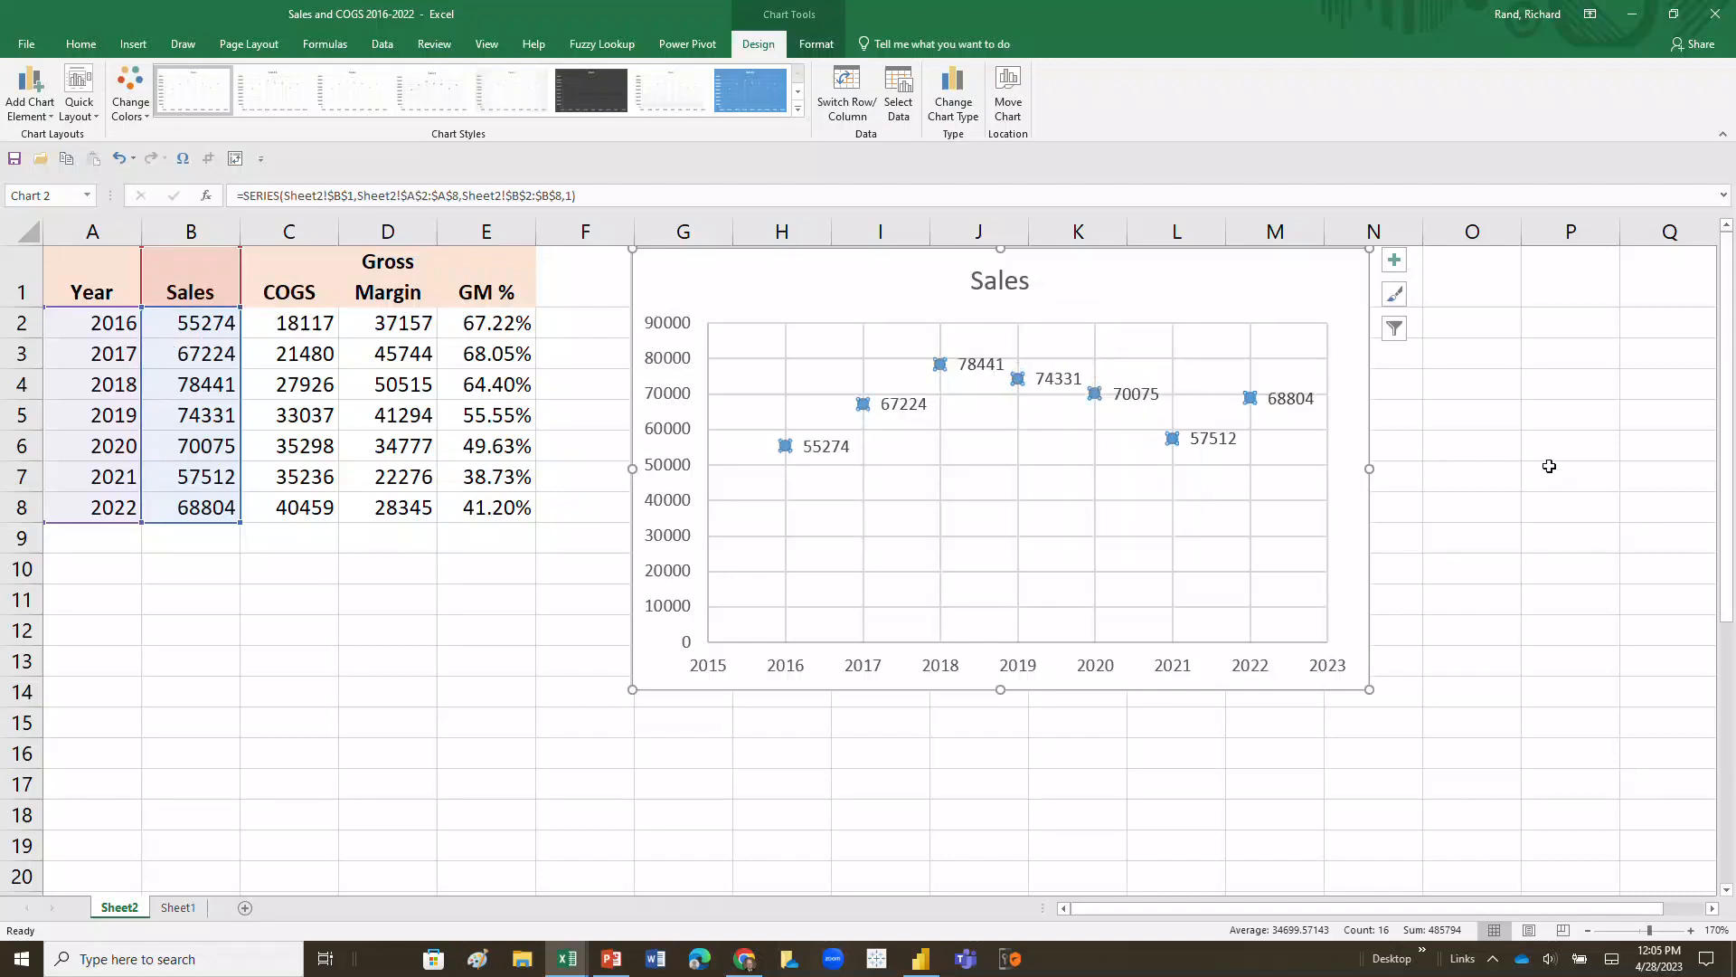
{"action": "left_click", "coordinate": [1524, 437]}
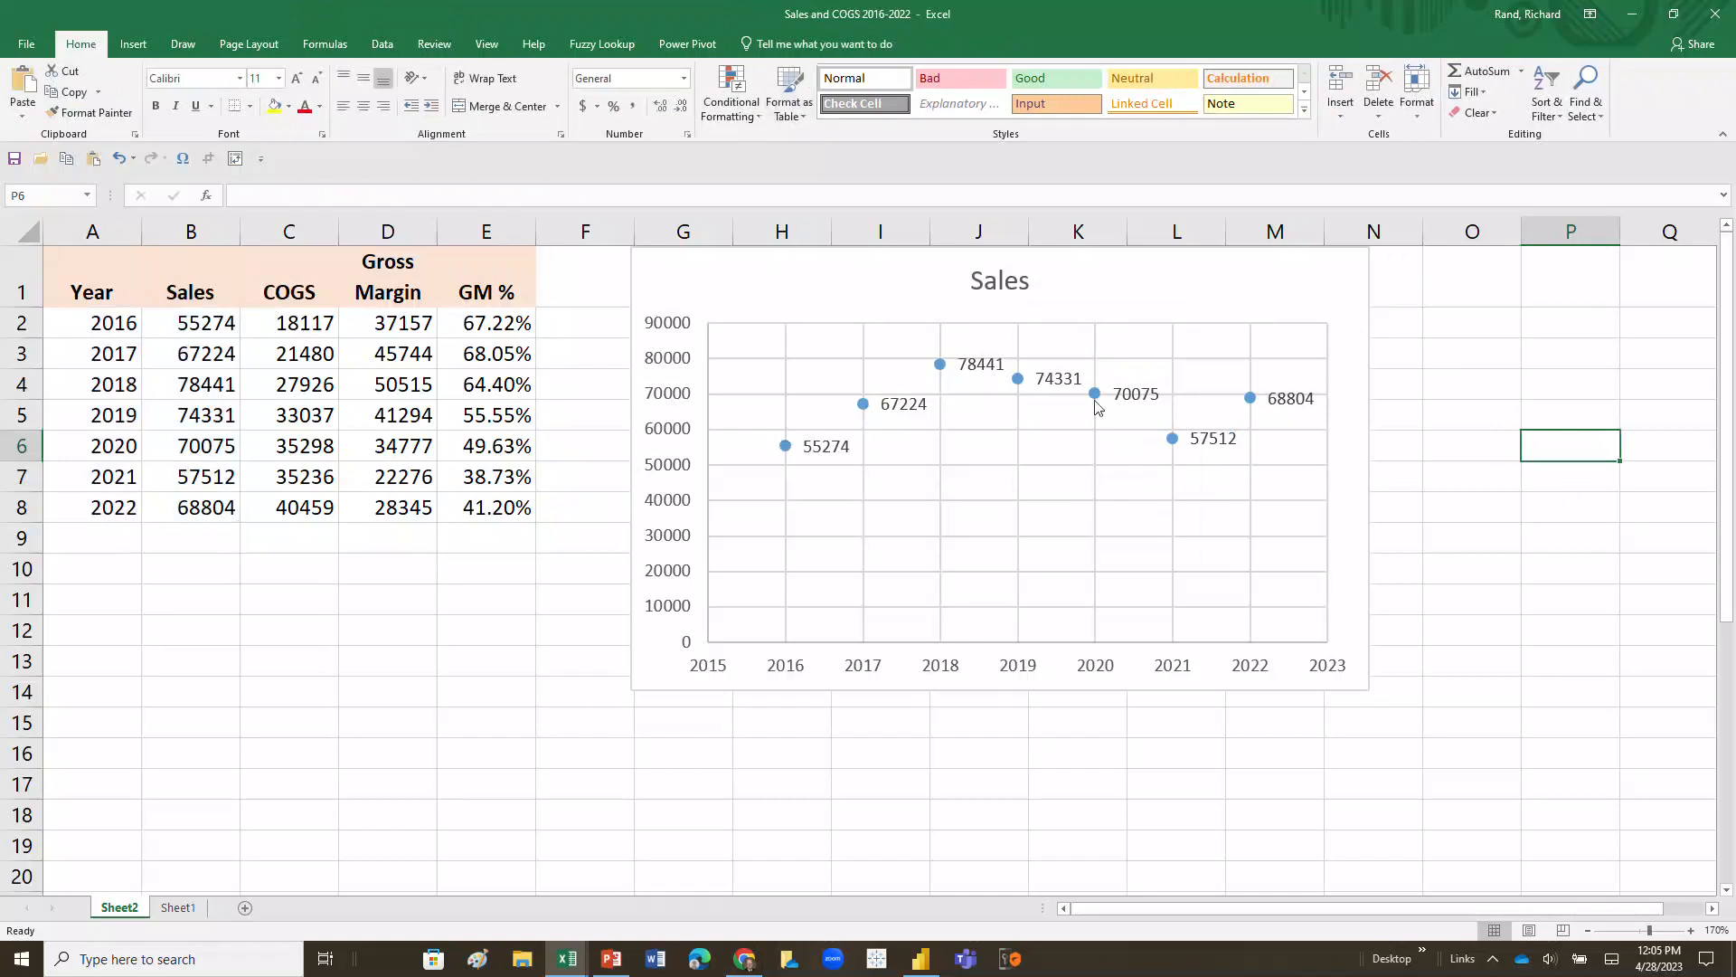
Change the Sales chart type from scatter to the basic Line type
{"action": "mouse_move", "coordinate": [1097, 406]}
{"action": "right_click", "coordinate": [1180, 284]}
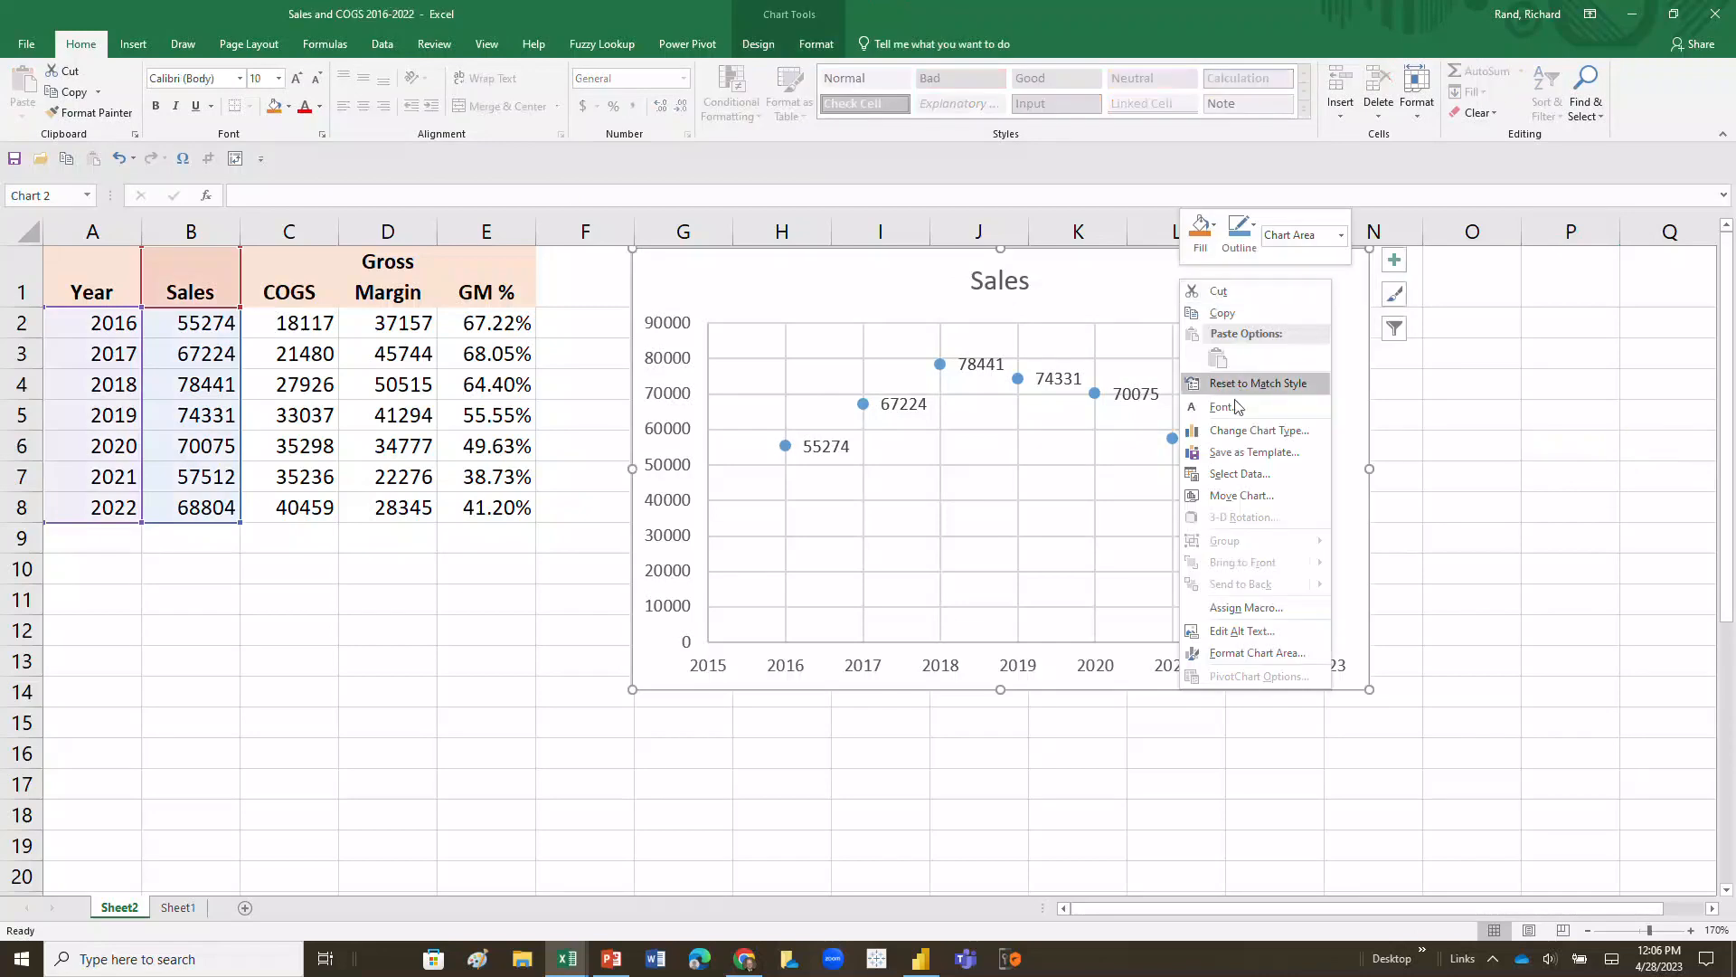
{"action": "left_click", "coordinate": [1239, 431]}
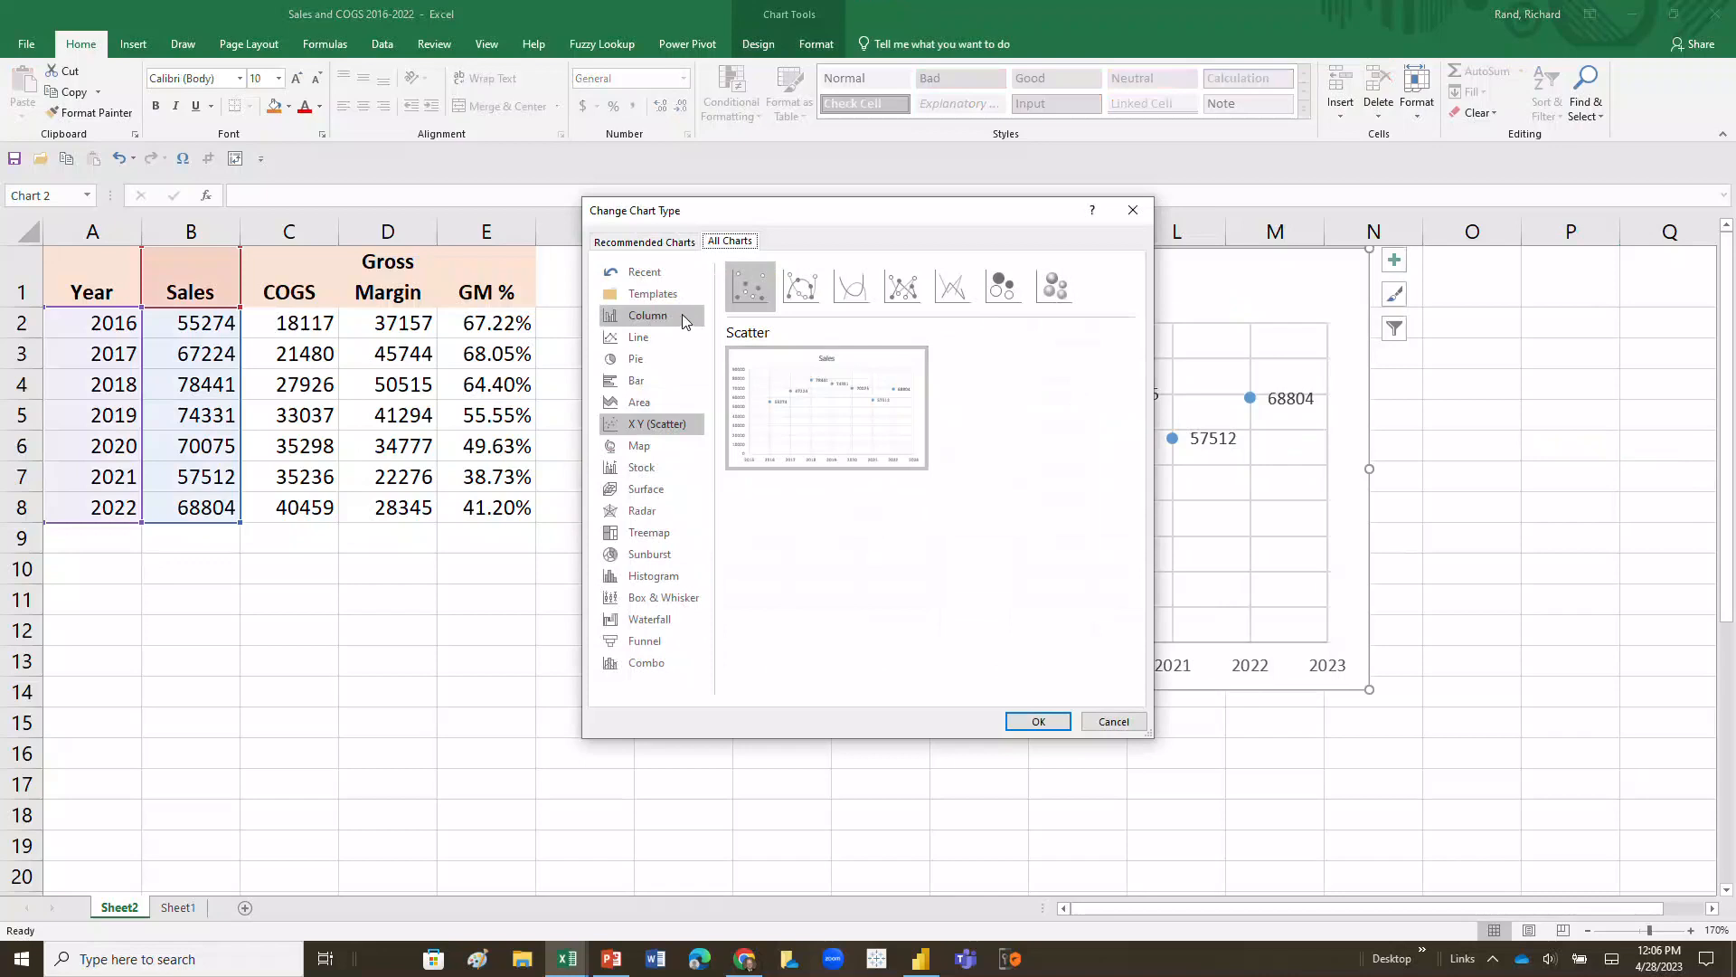
{"action": "left_click", "coordinate": [624, 340]}
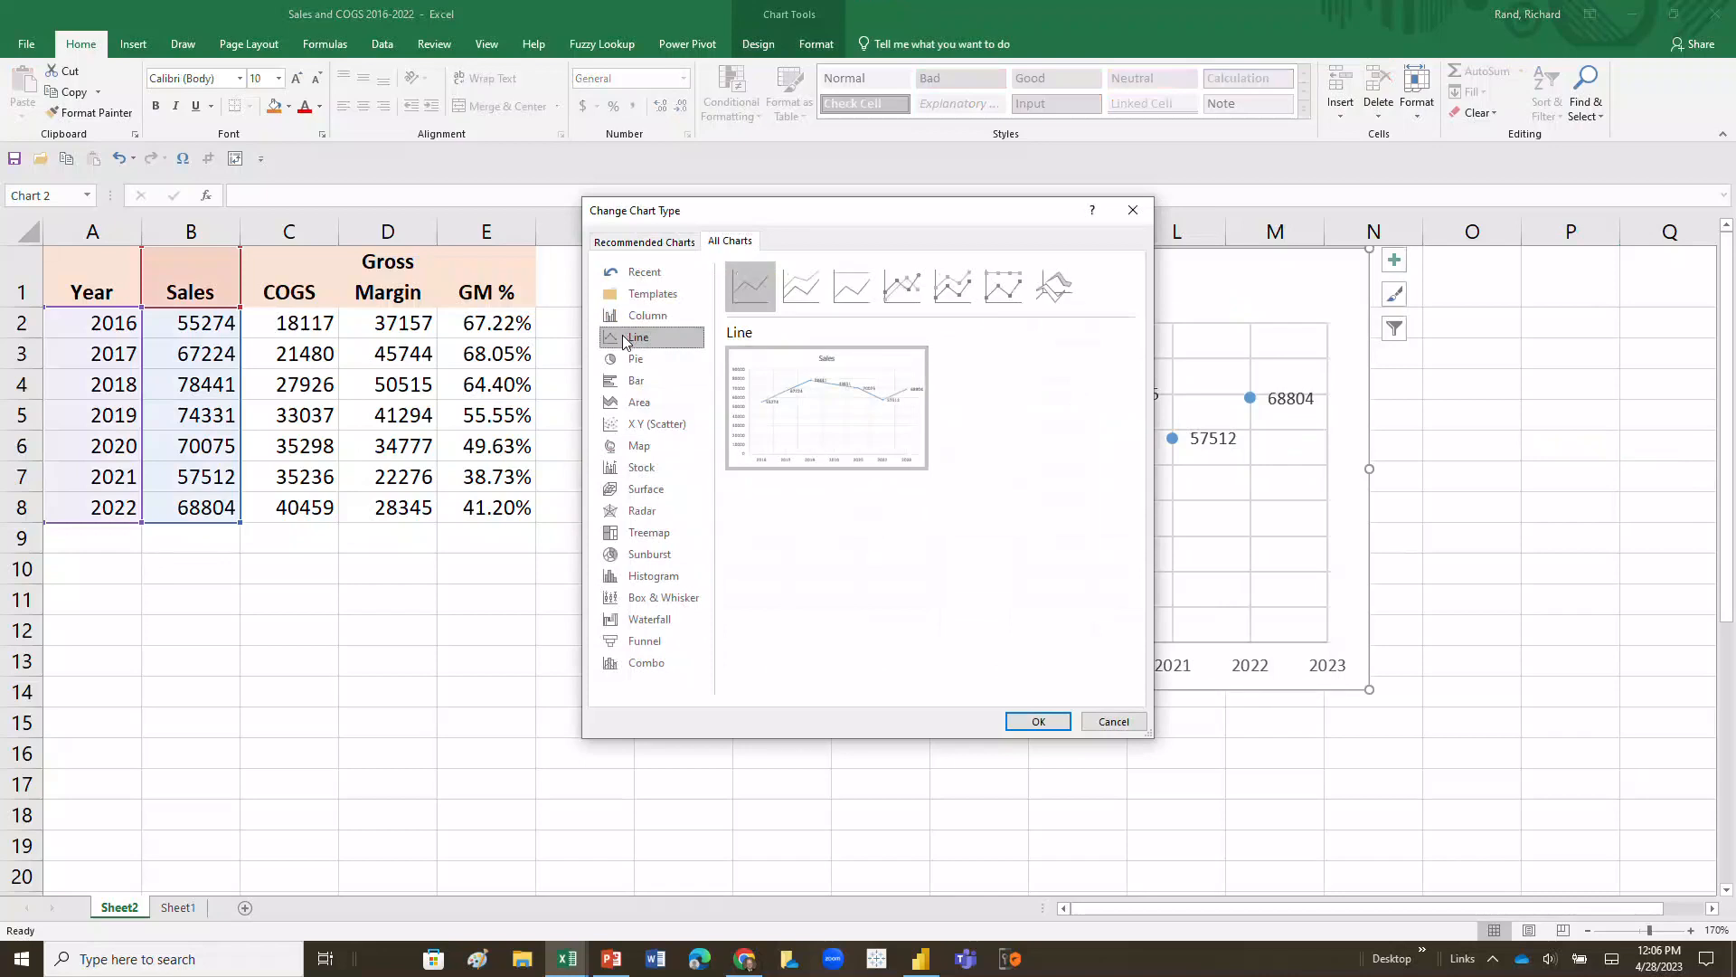
{"action": "left_click", "coordinate": [1037, 721]}
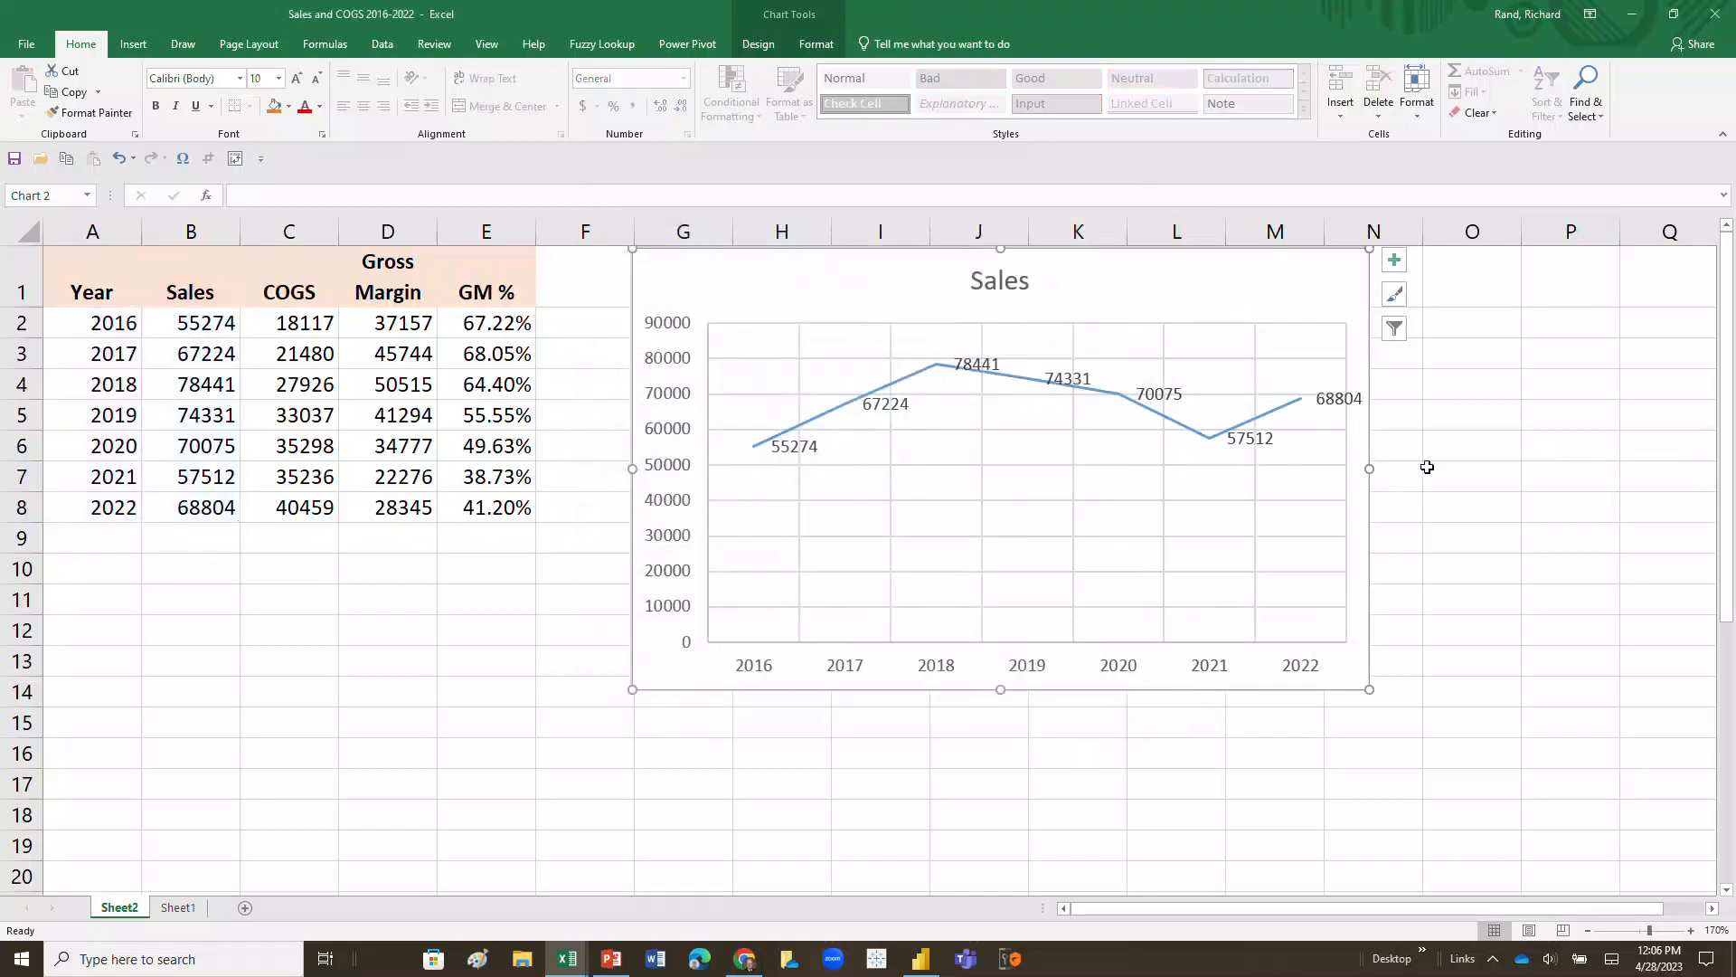
Change the Sales line chart to a Clustered Bar chart
{"action": "right_click", "coordinate": [1199, 288]}
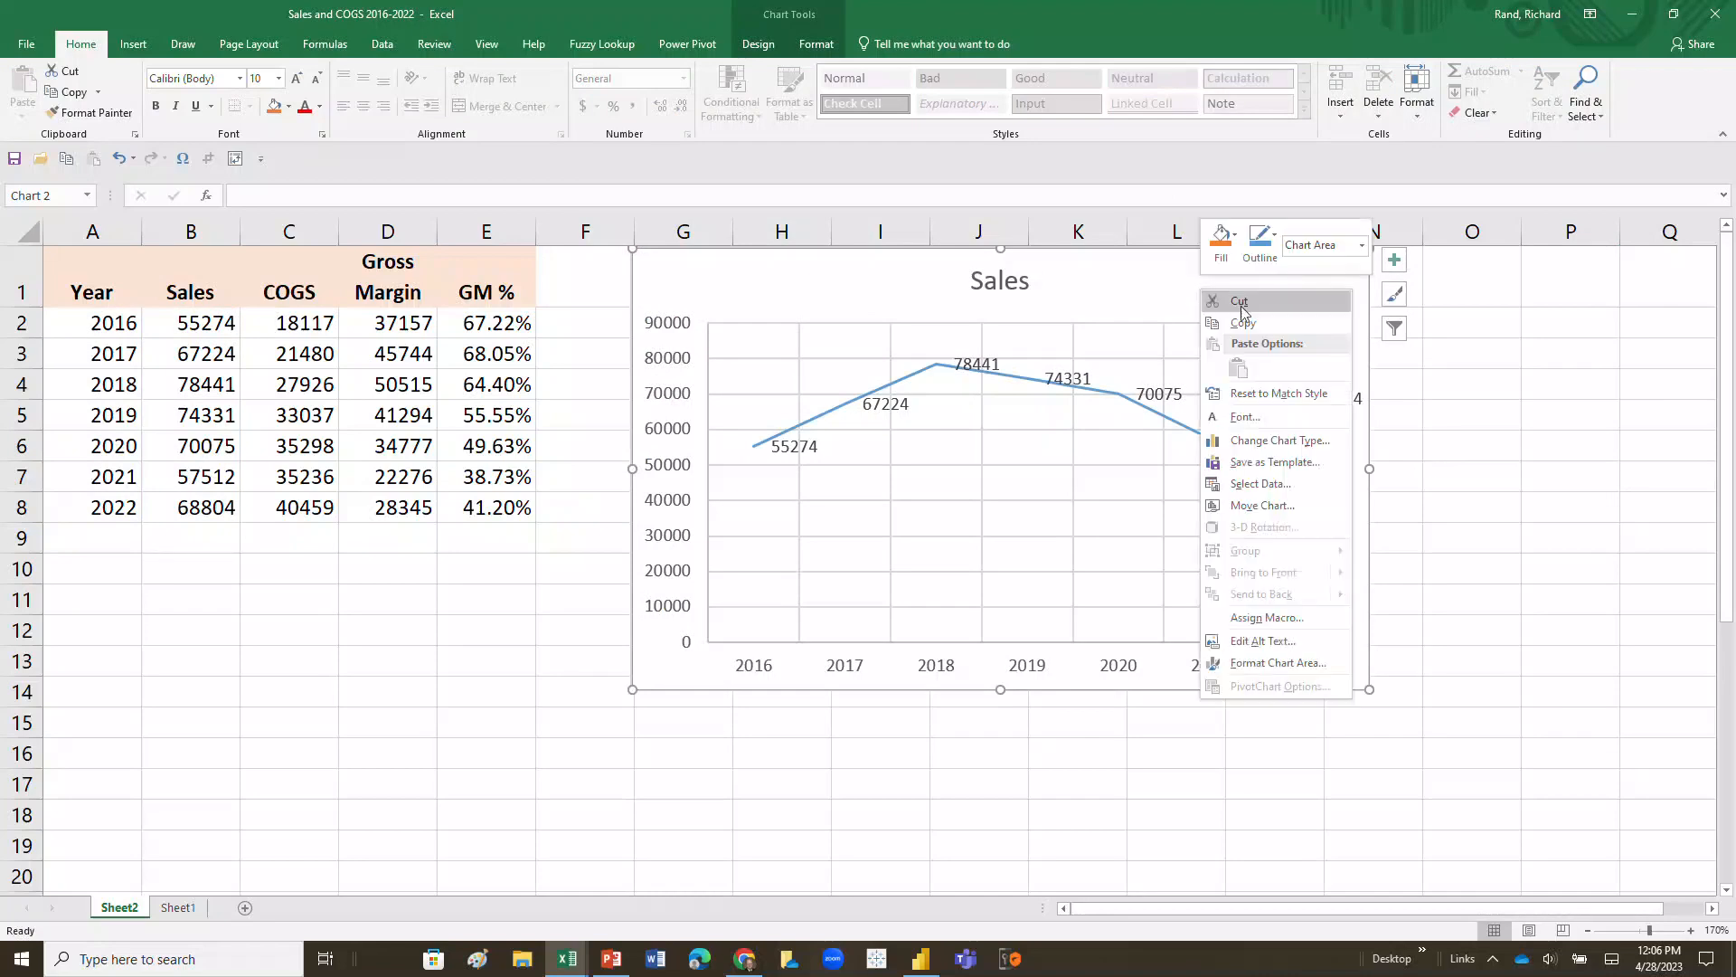
{"action": "left_click", "coordinate": [1257, 441]}
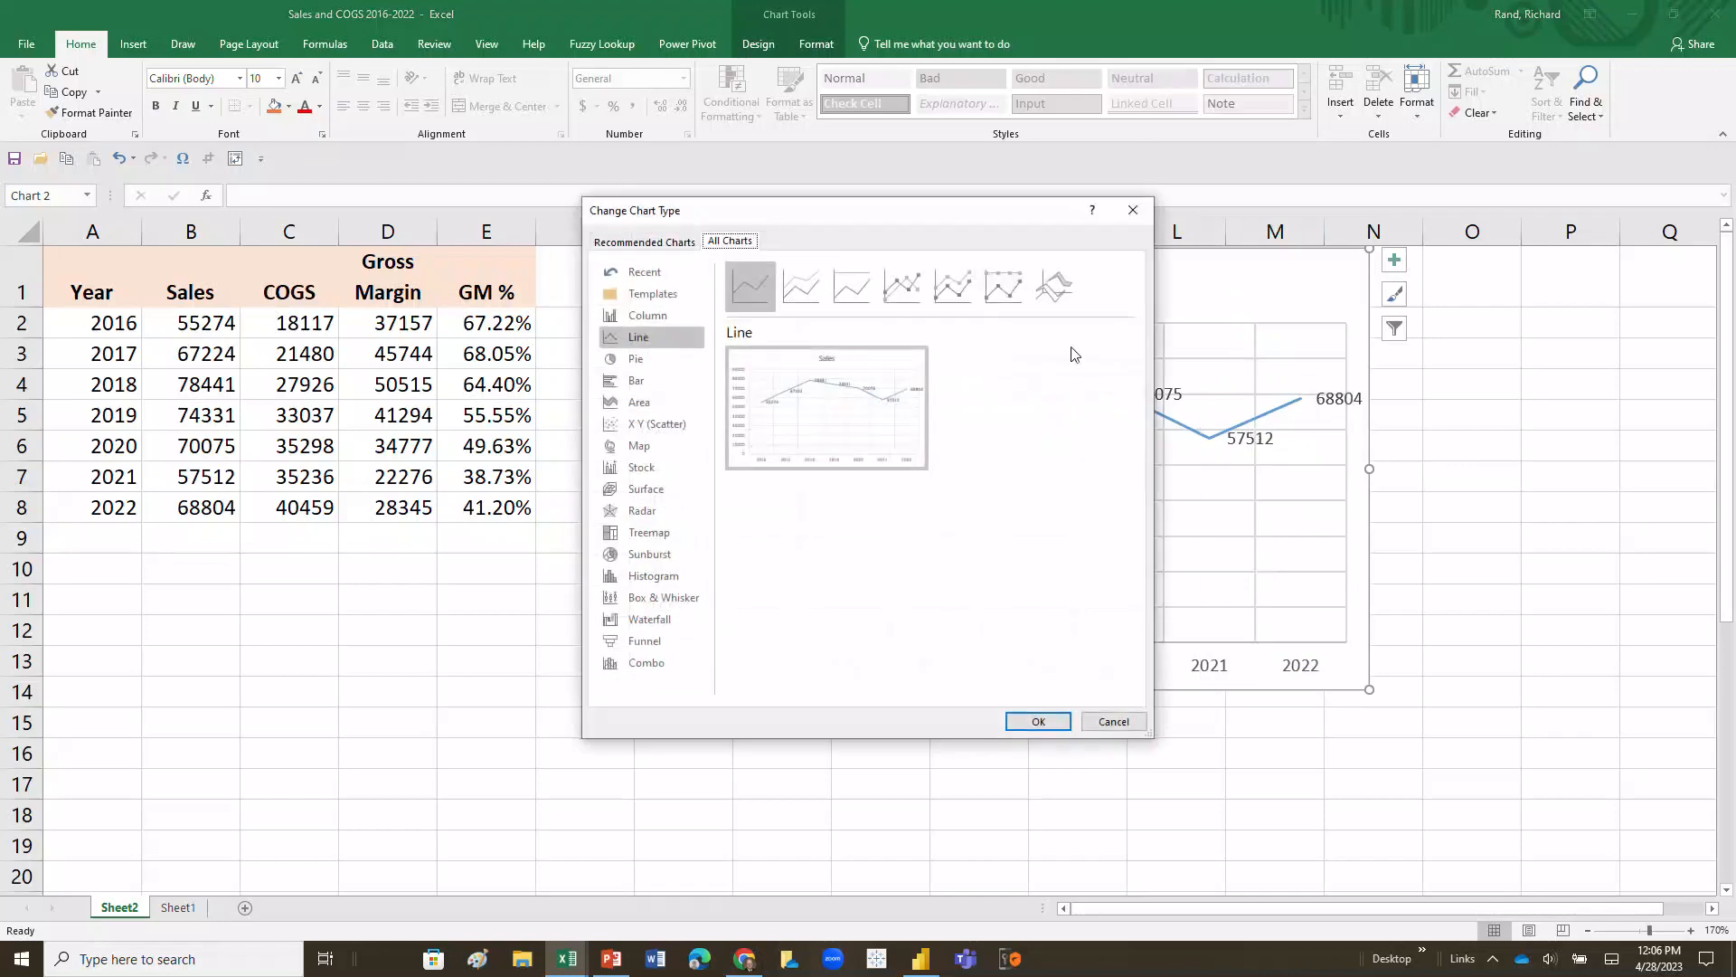
{"action": "left_click", "coordinate": [648, 387]}
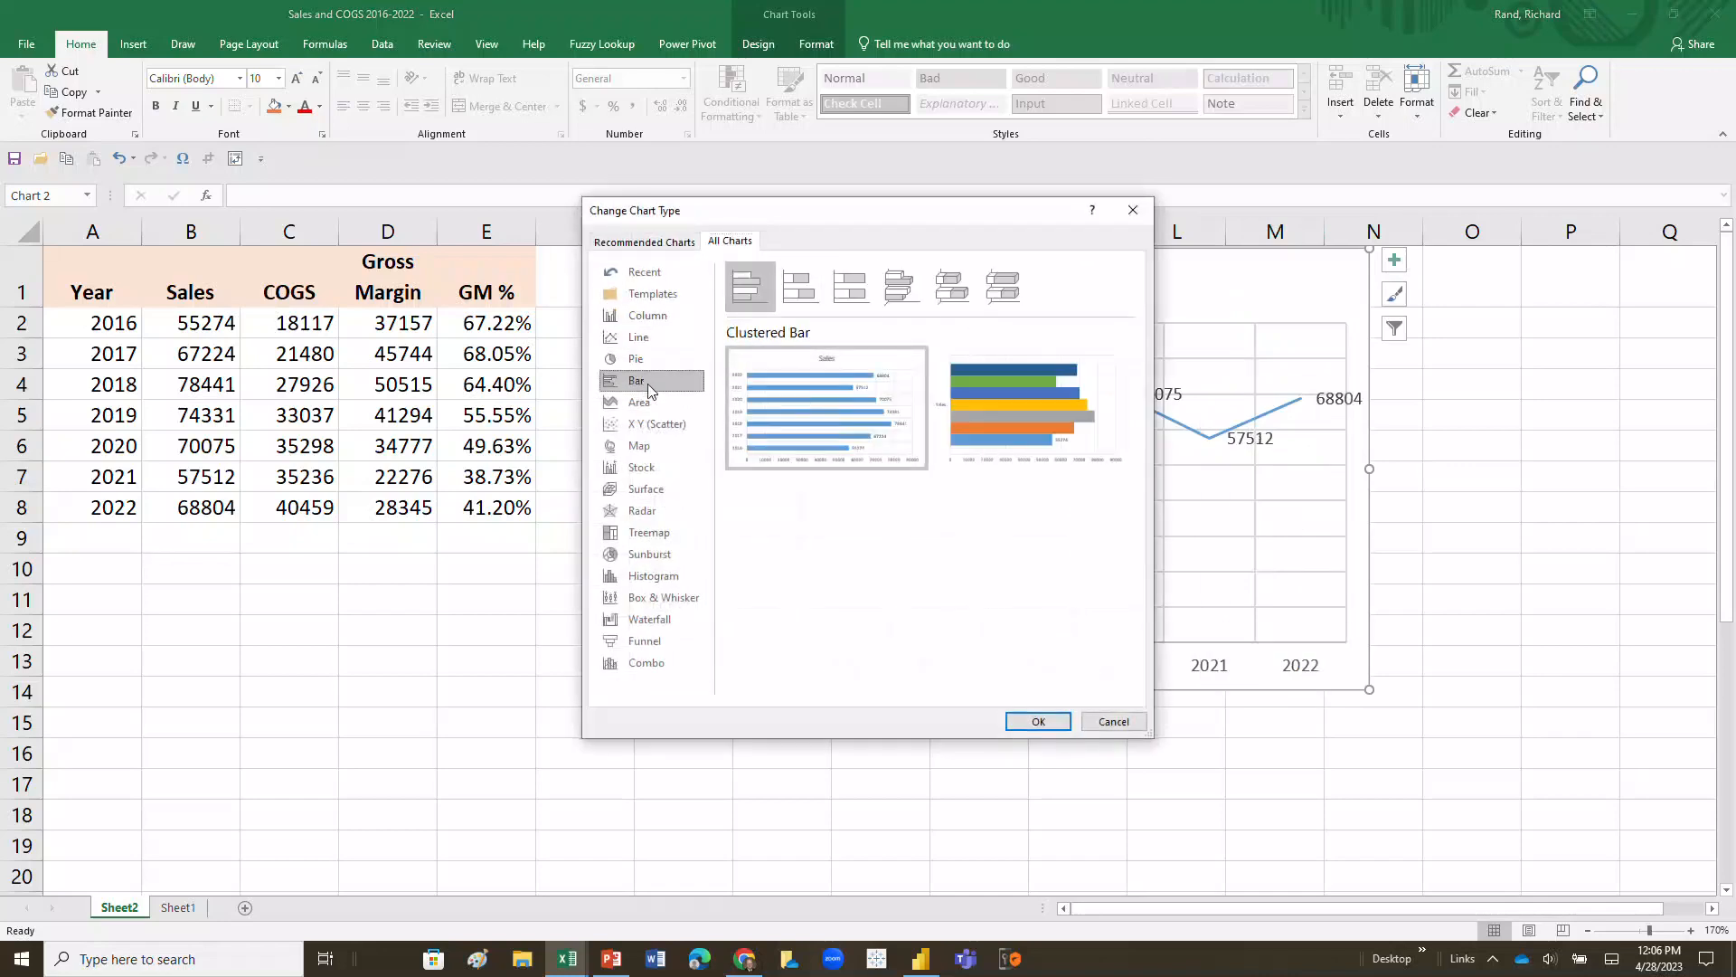
{"action": "left_click", "coordinate": [1032, 721]}
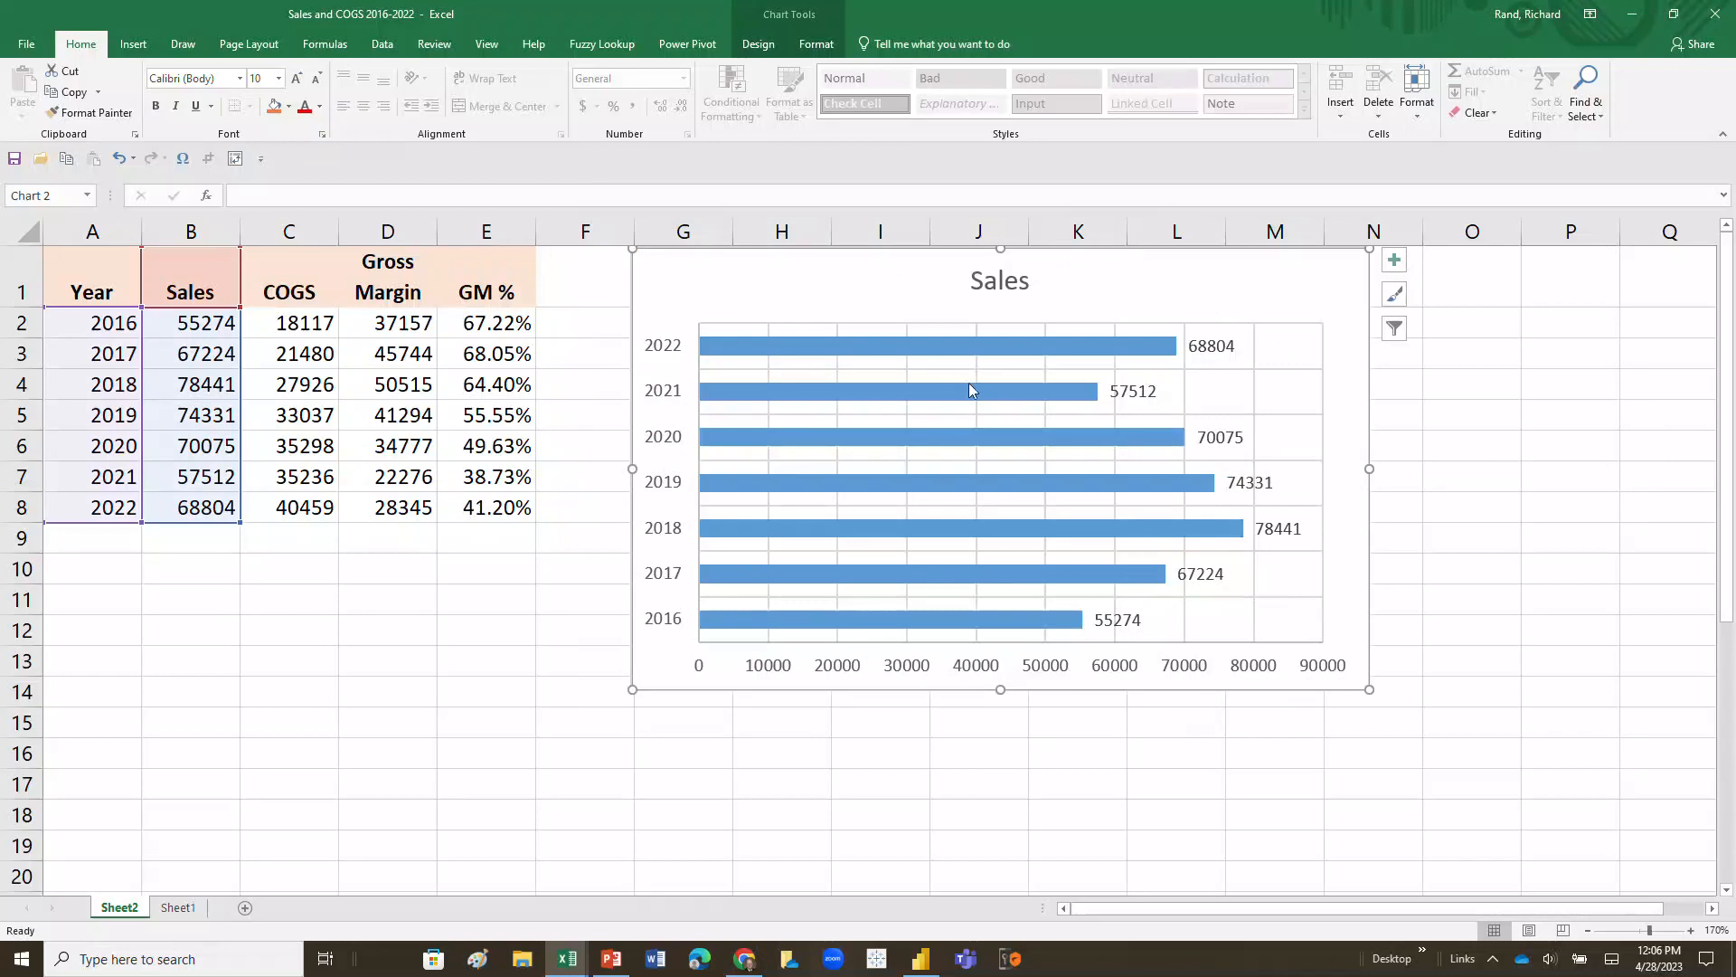
Change the Sales bar chart to a Clustered Column chart
{"action": "mouse_move", "coordinate": [969, 386]}
{"action": "mouse_move", "coordinate": [903, 352]}
{"action": "right_click", "coordinate": [1164, 294]}
{"action": "left_click", "coordinate": [1241, 452]}
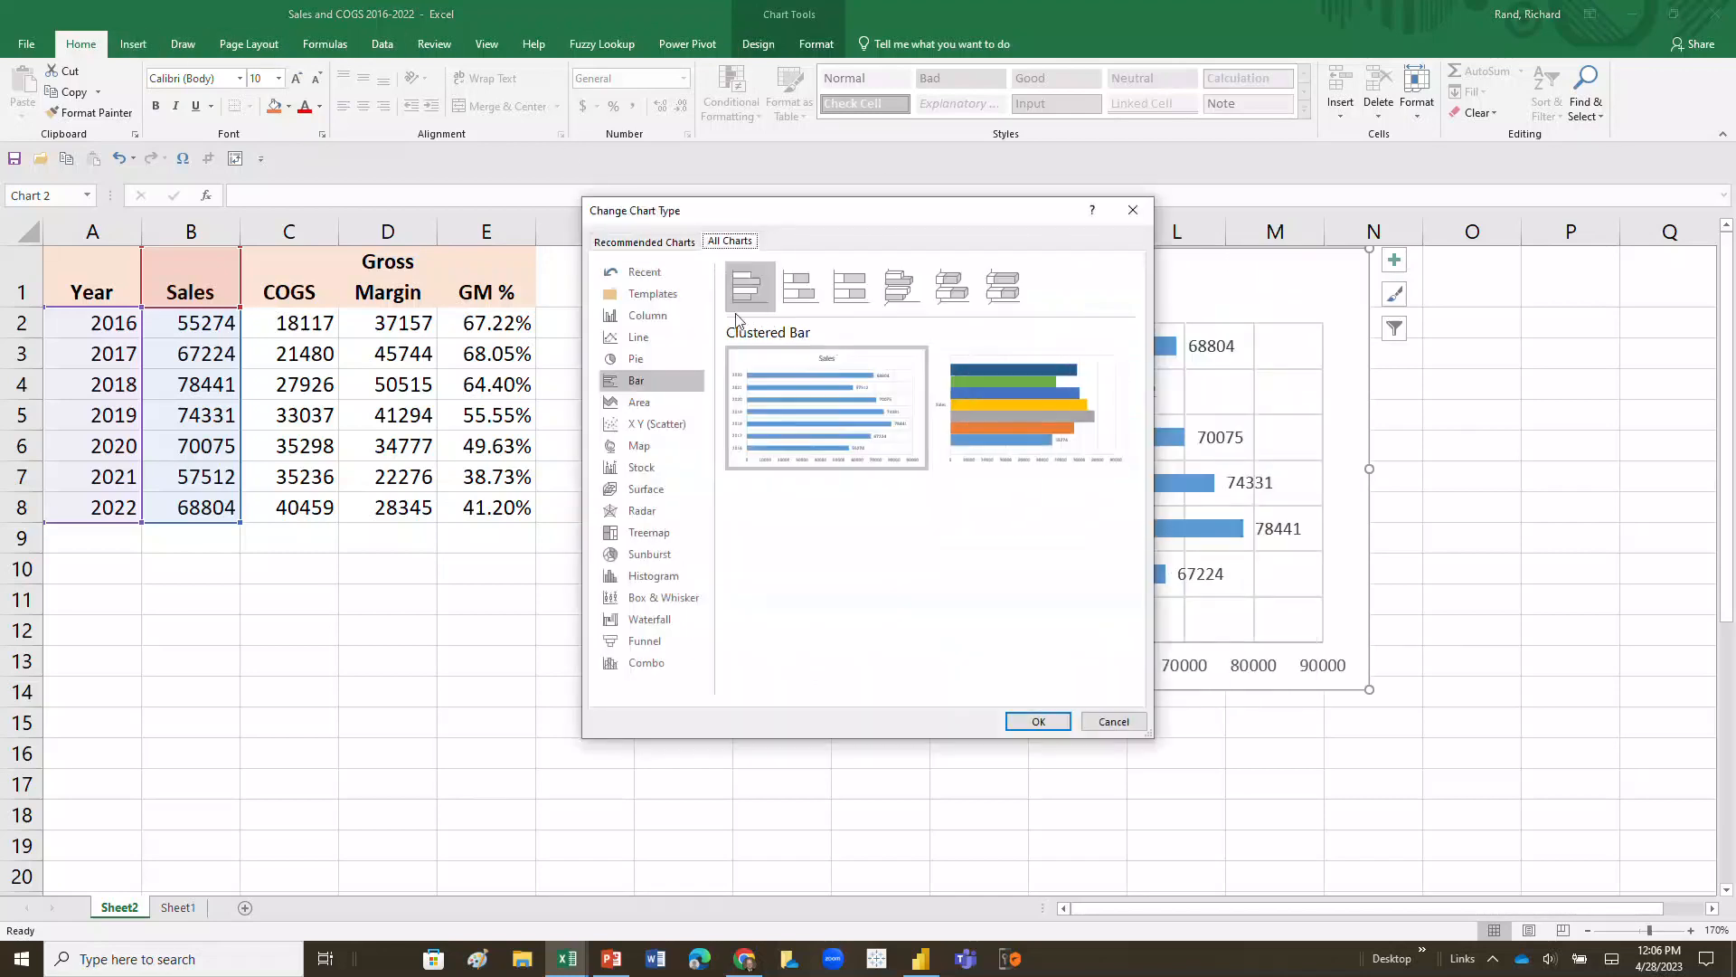
{"action": "left_click", "coordinate": [656, 322]}
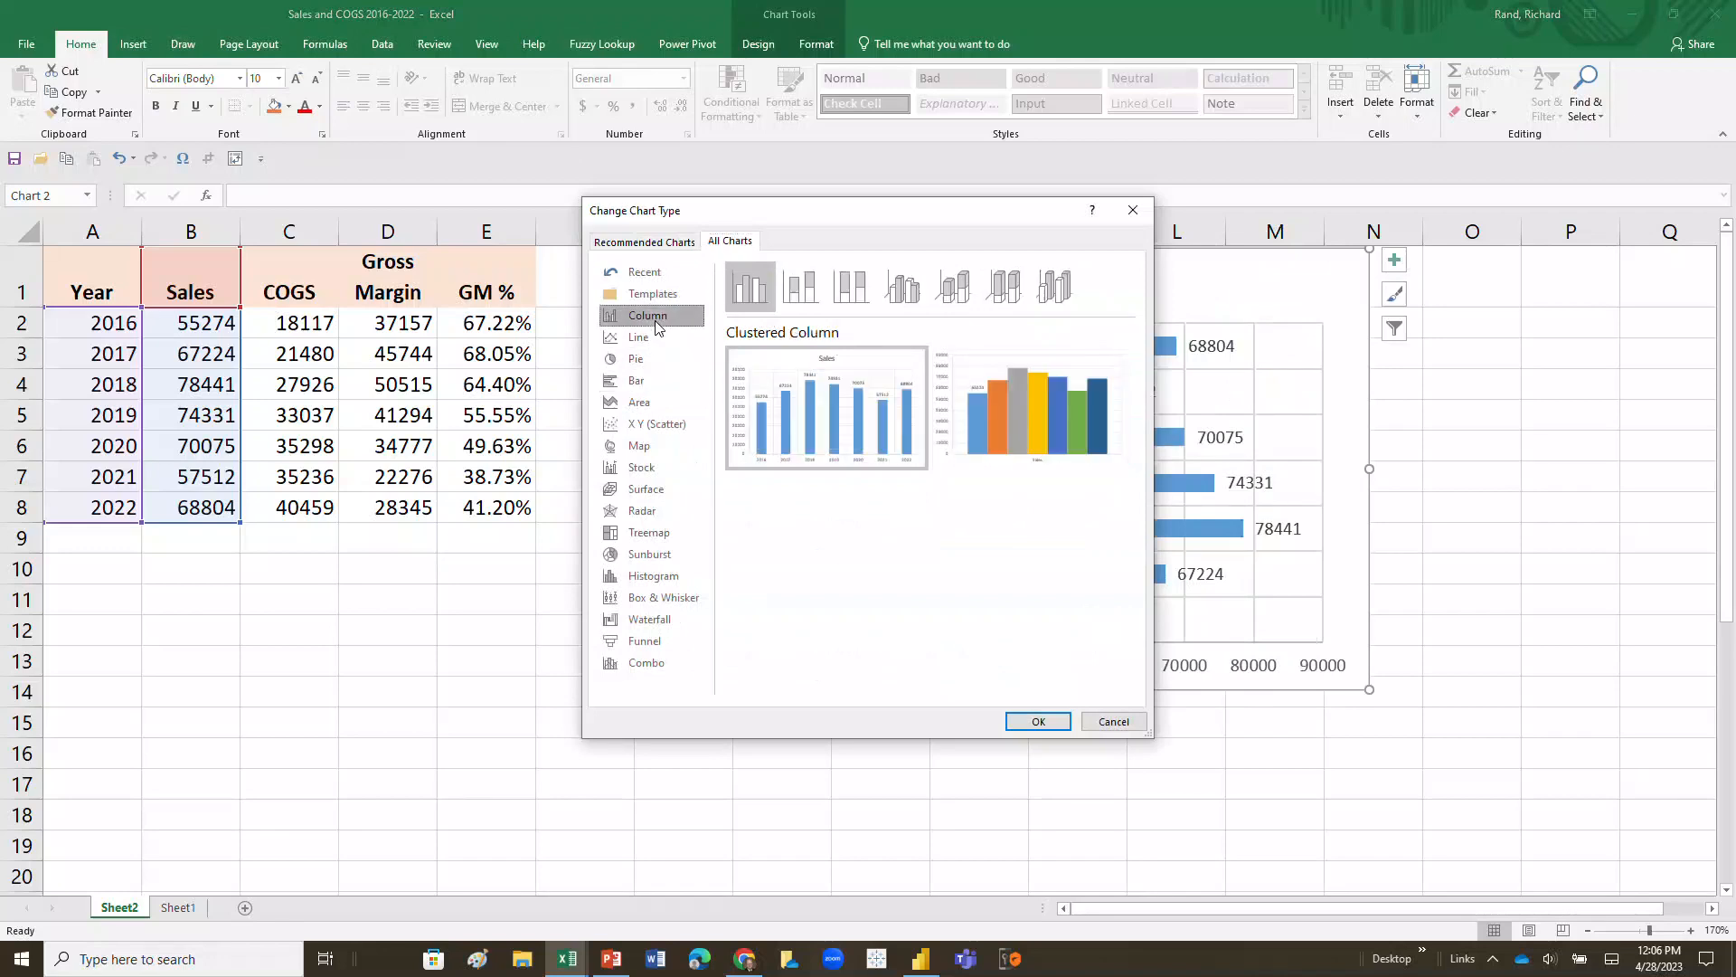
{"action": "left_click", "coordinate": [1038, 720]}
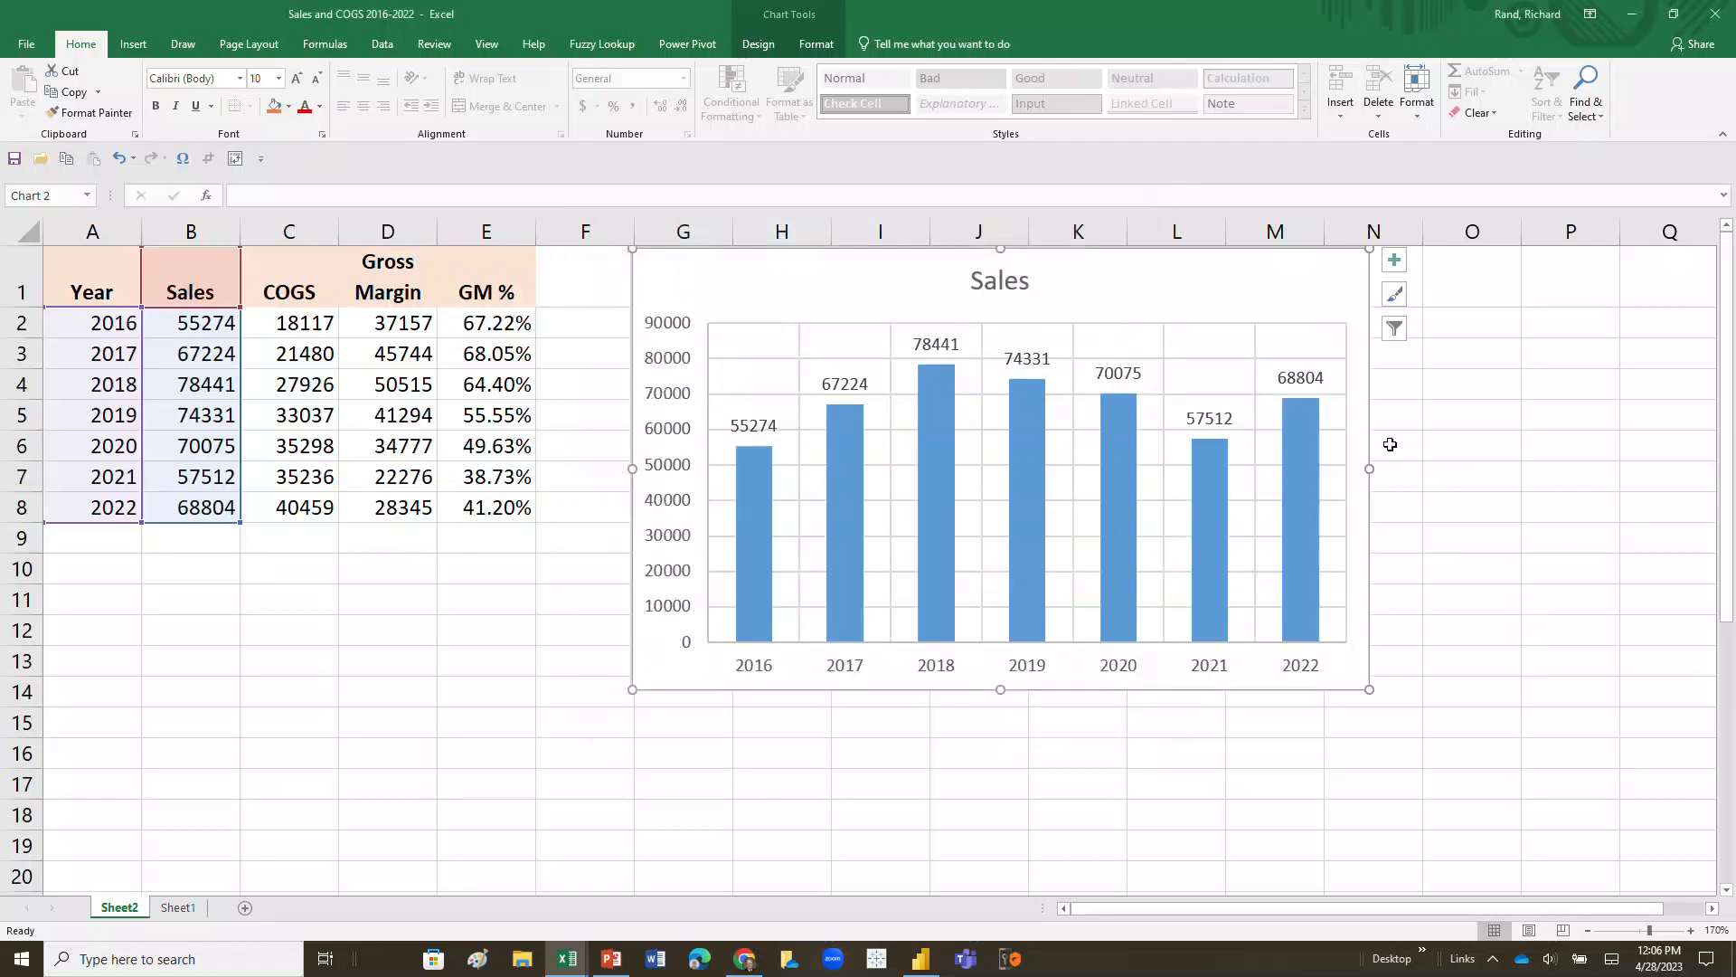
Fill the Sales columns with the standard purple color and deselect the chart
{"action": "mouse_move", "coordinate": [1298, 448]}
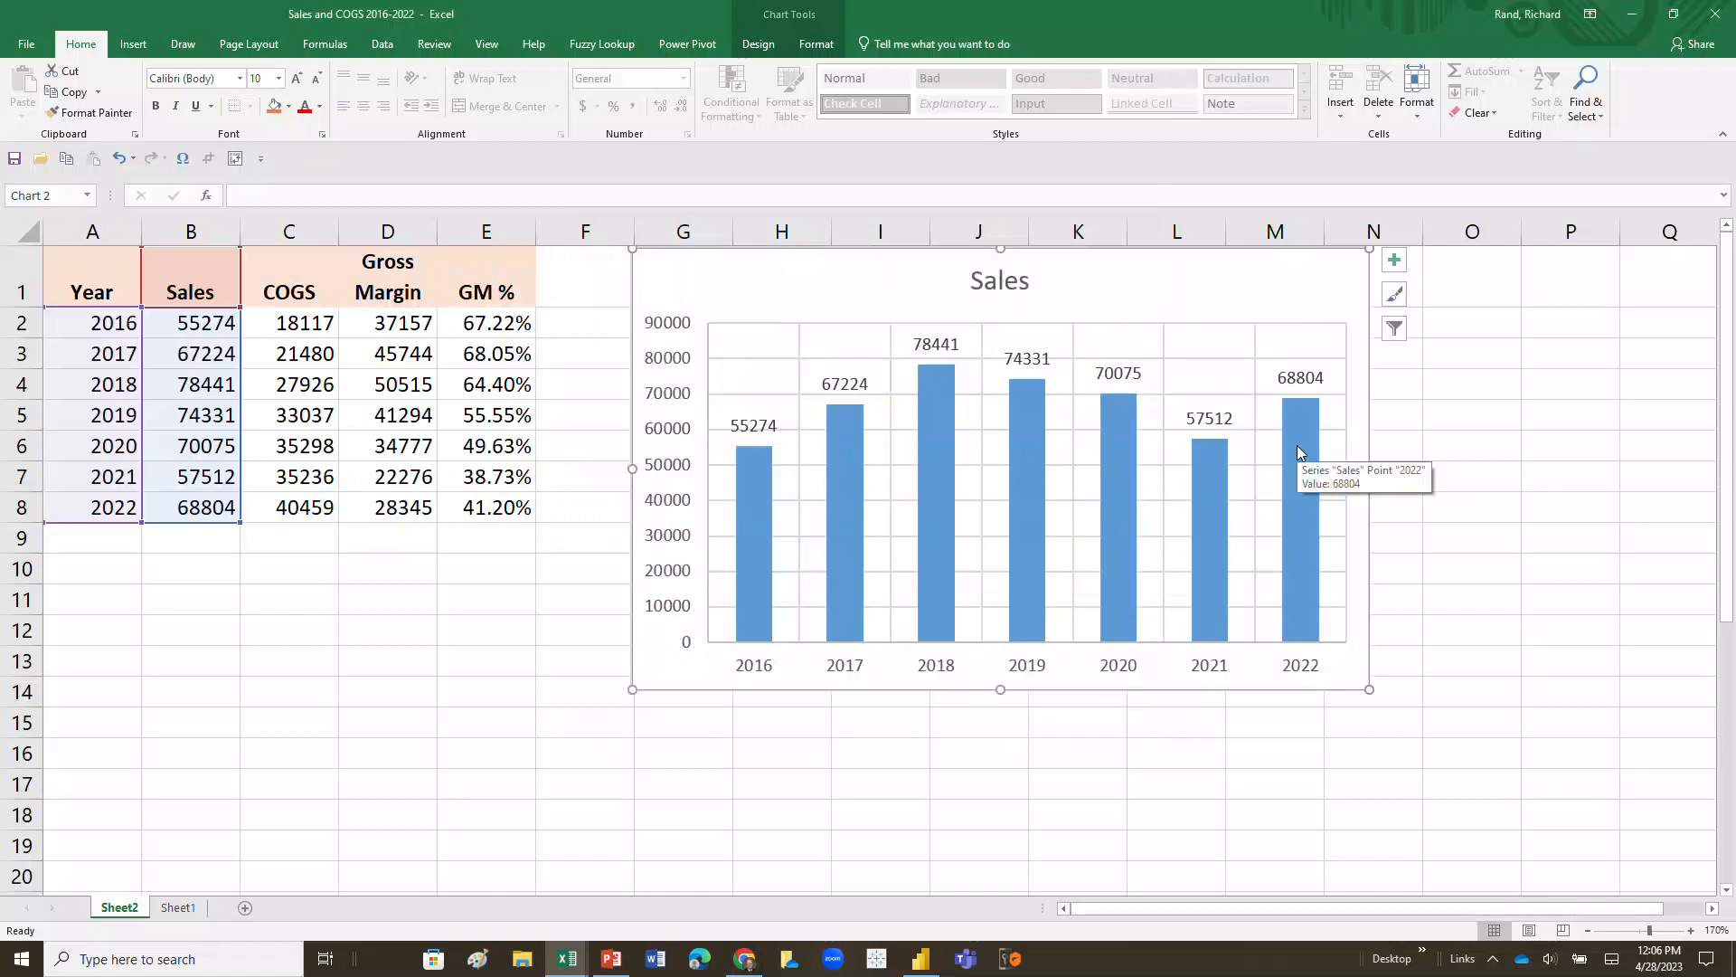
{"action": "right_click", "coordinate": [1298, 450]}
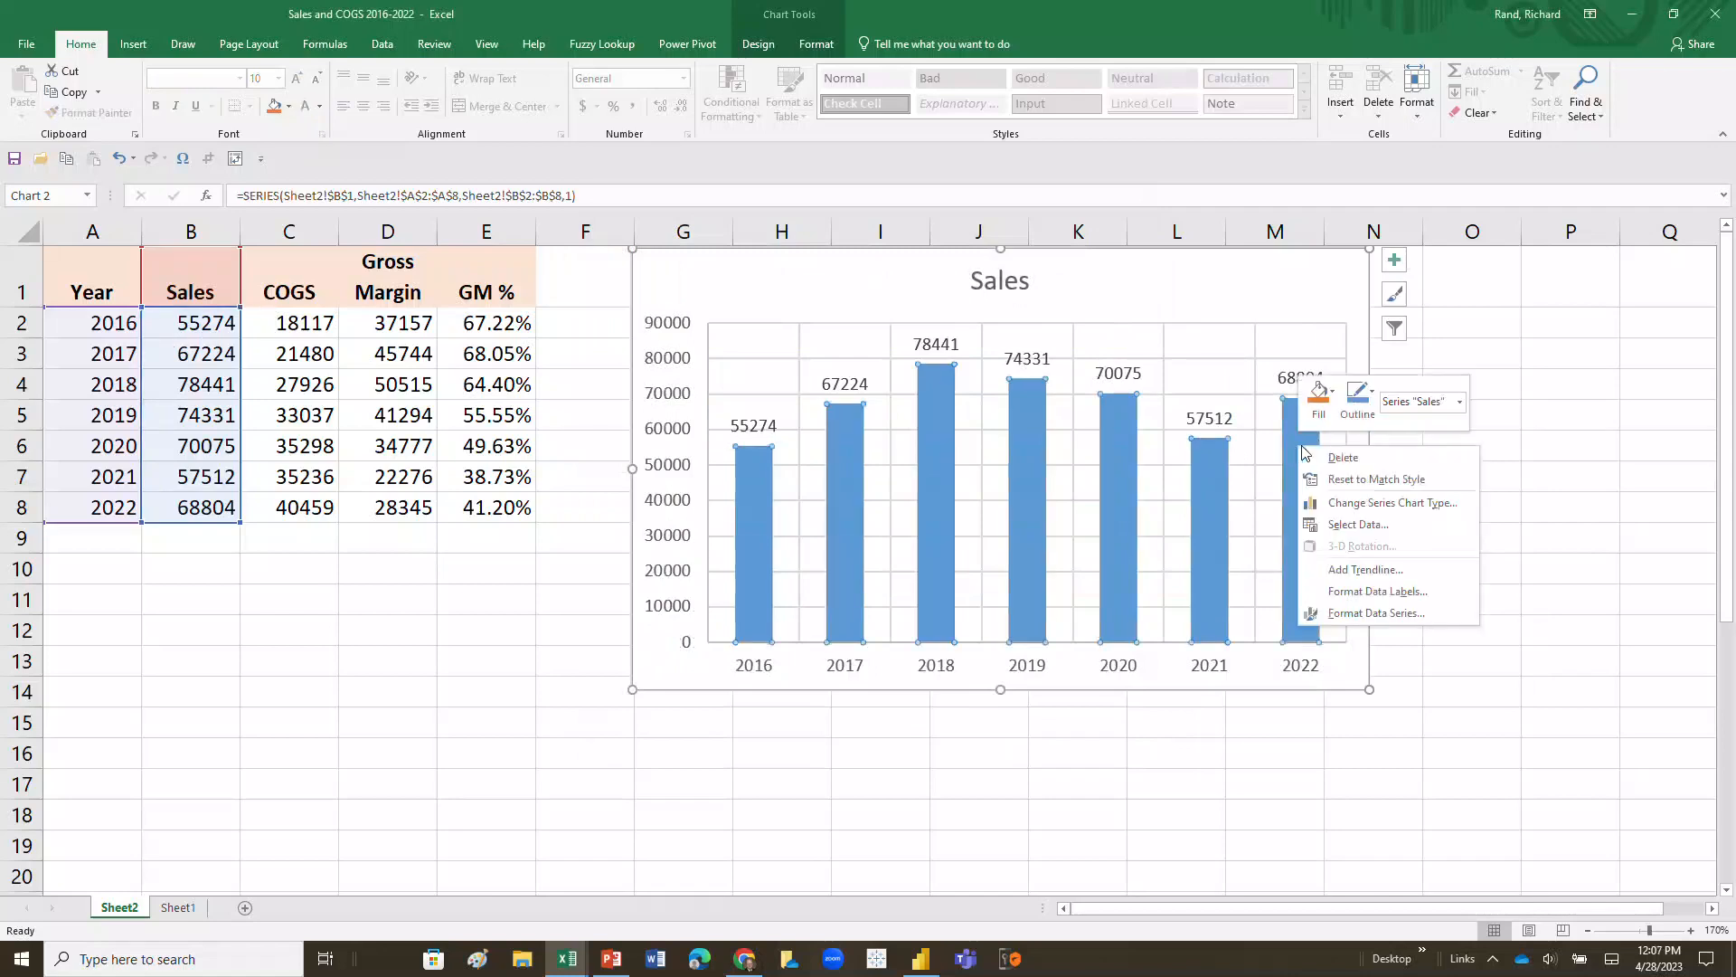
{"action": "left_click", "coordinate": [1332, 394]}
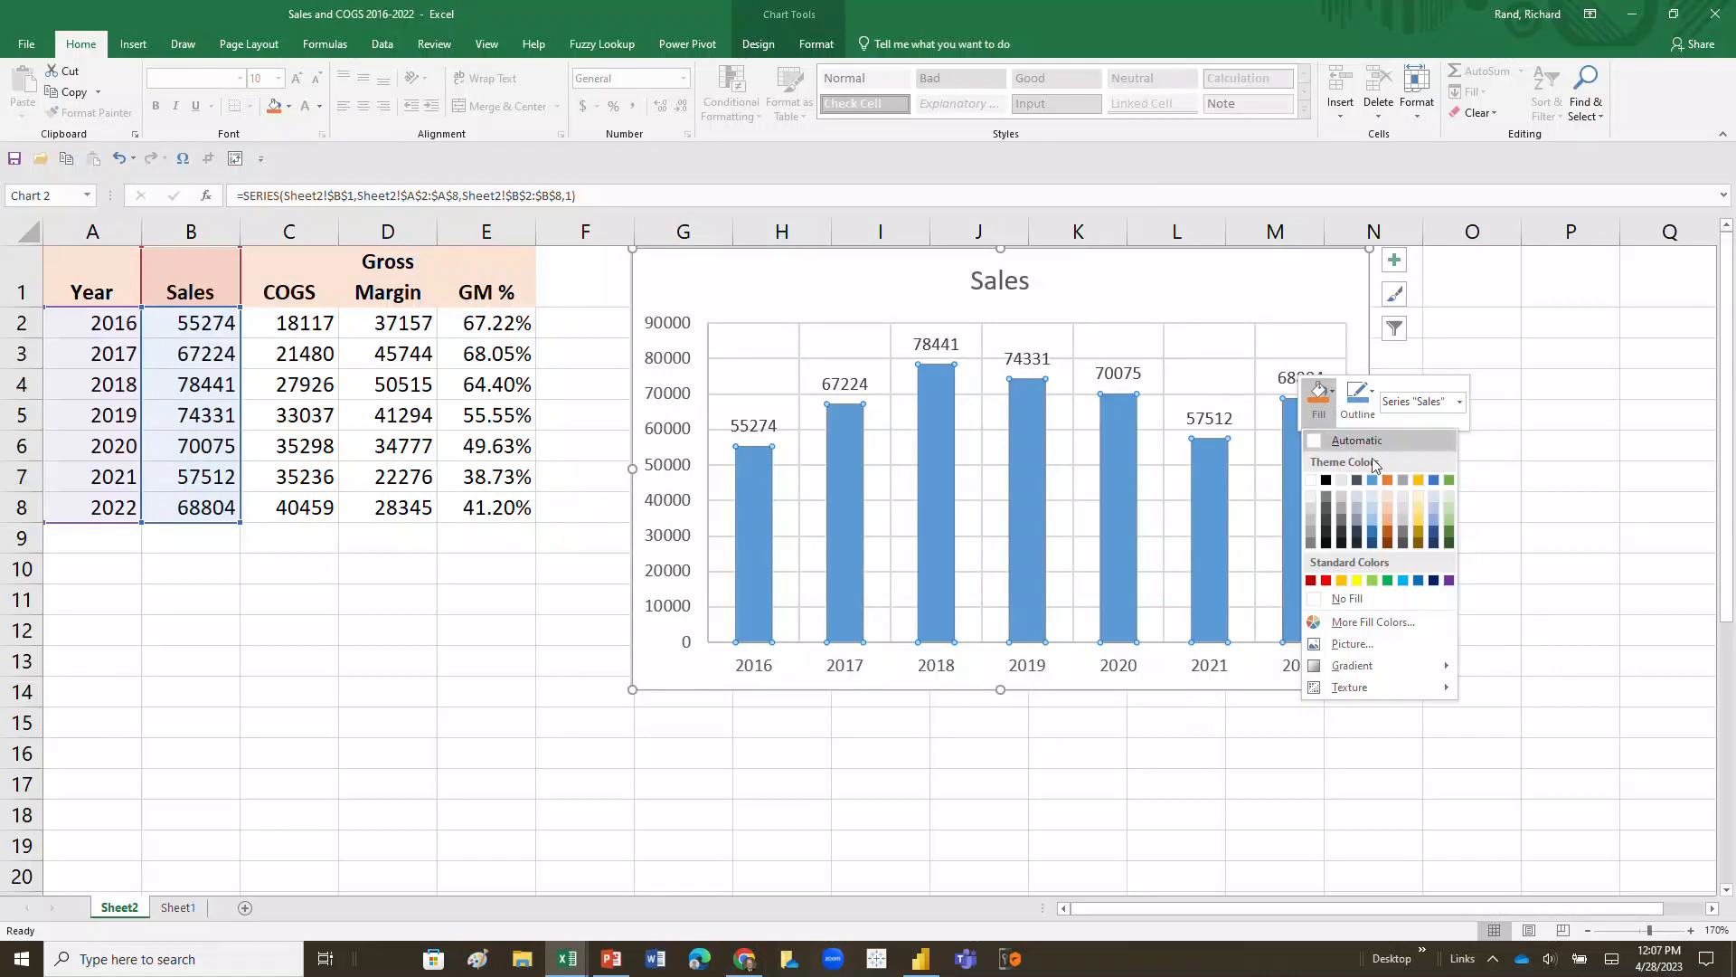
{"action": "left_click", "coordinate": [1449, 580]}
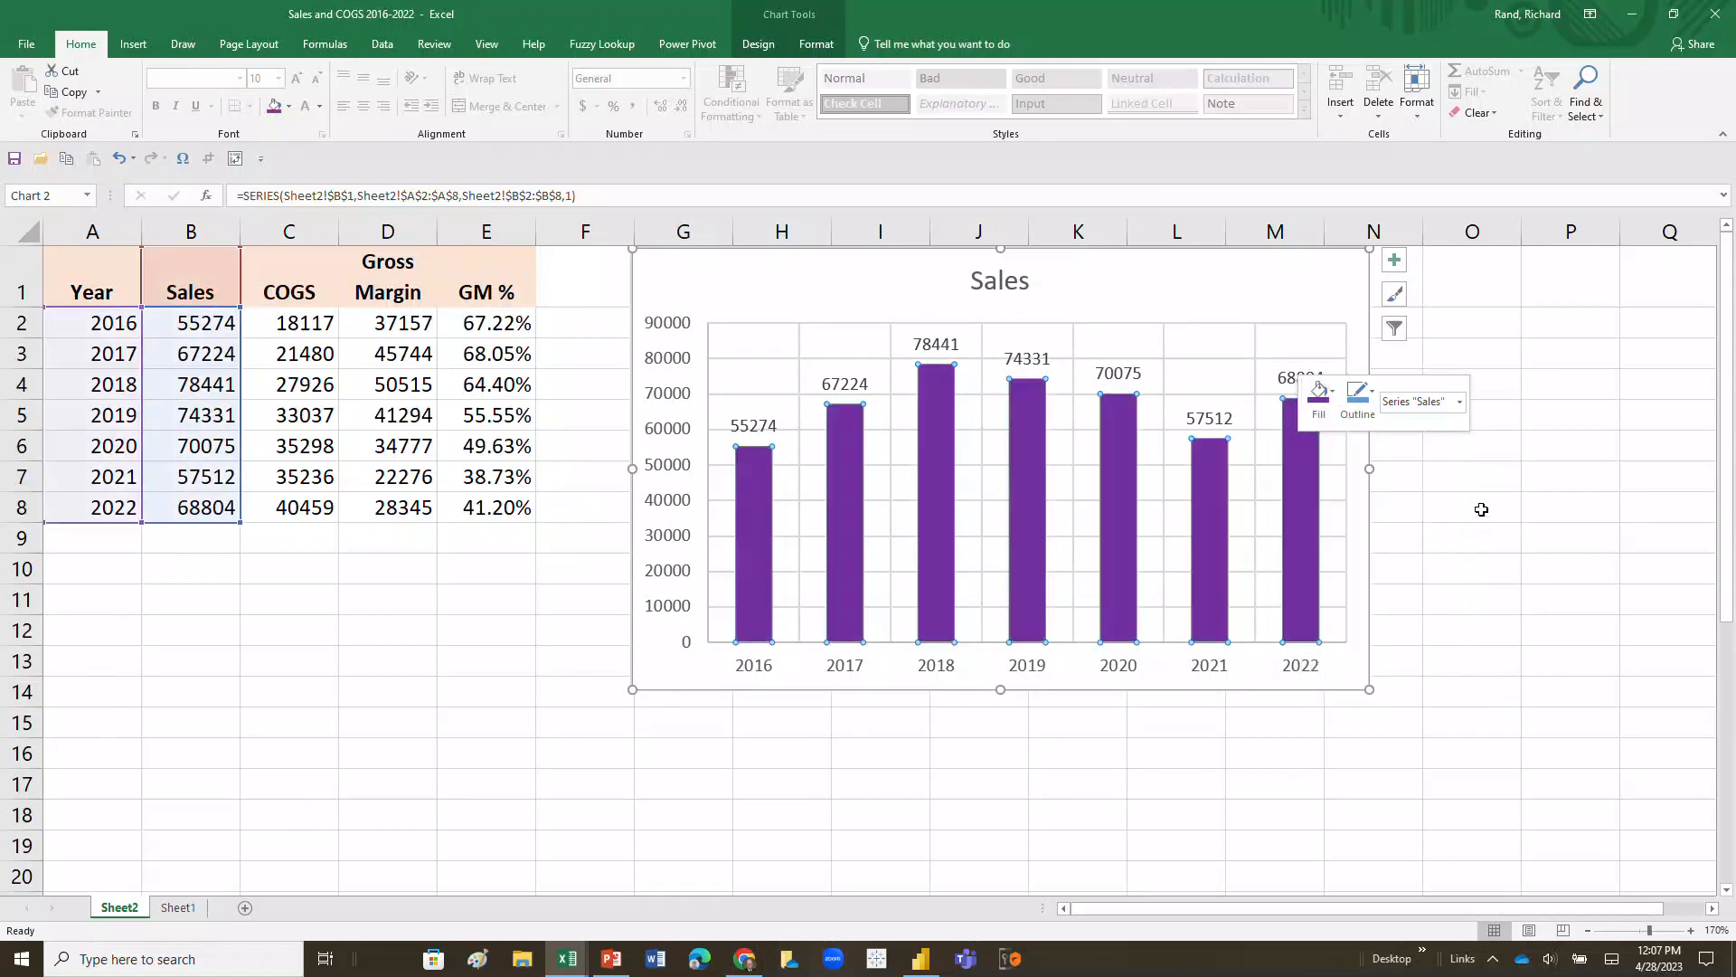
{"action": "left_click", "coordinate": [1474, 509]}
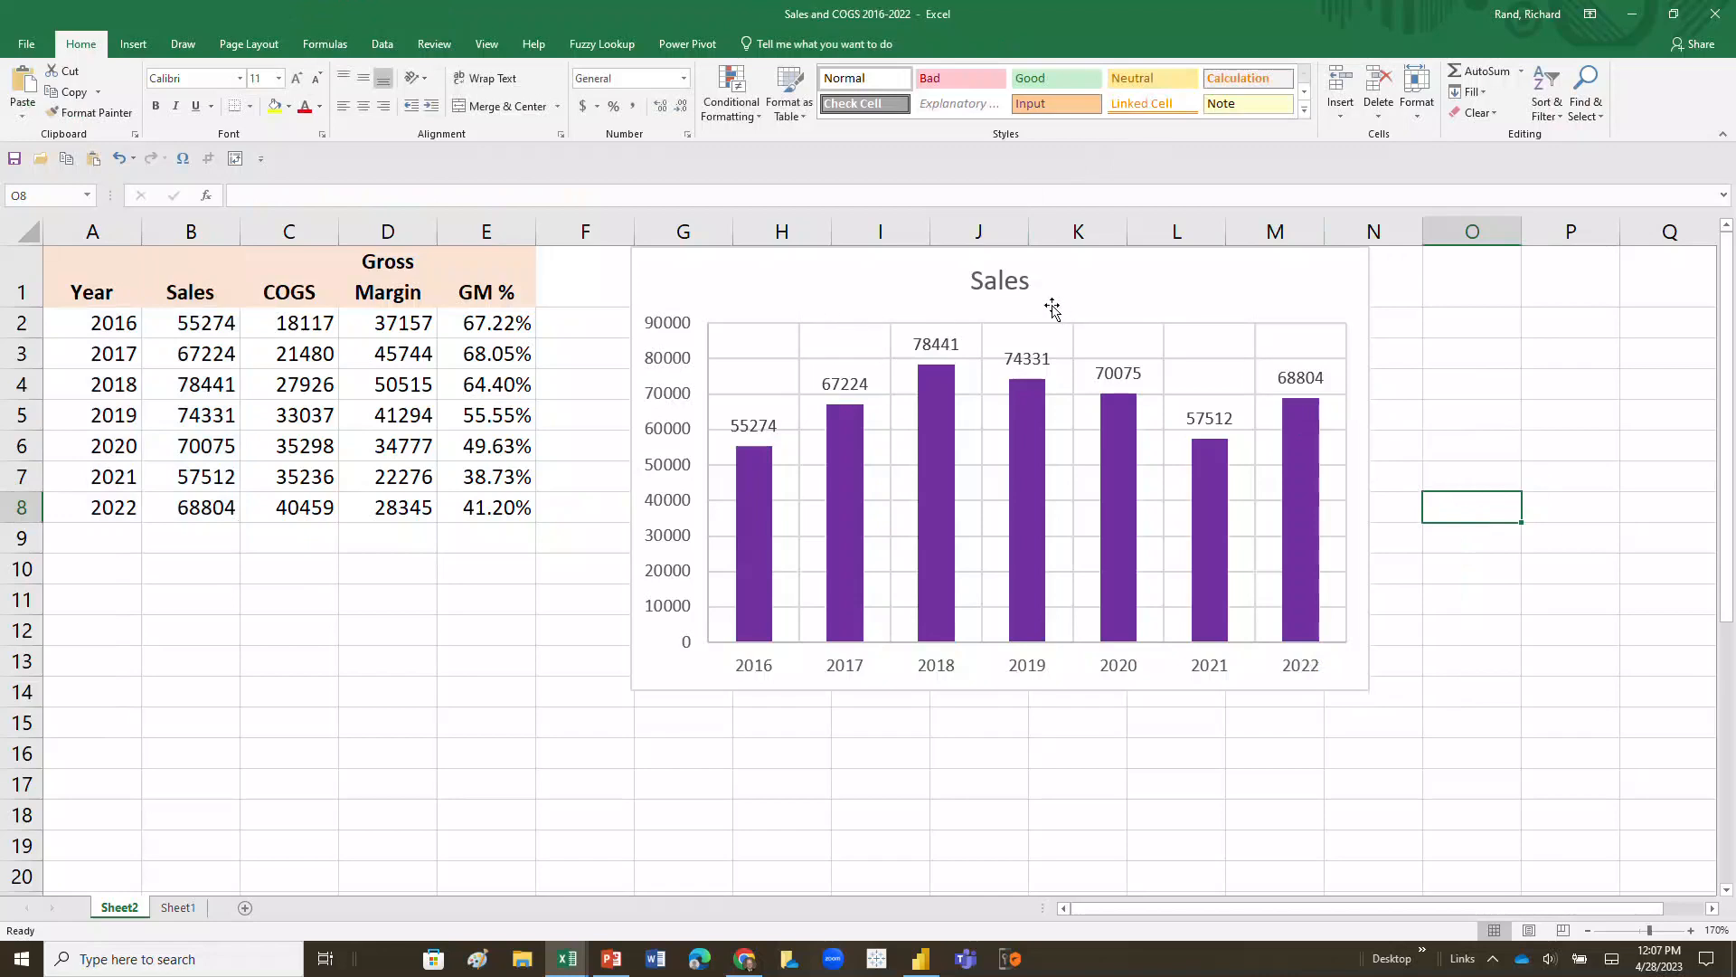
Delete the Sales column chart from the worksheet
{"action": "left_click", "coordinate": [1371, 276]}
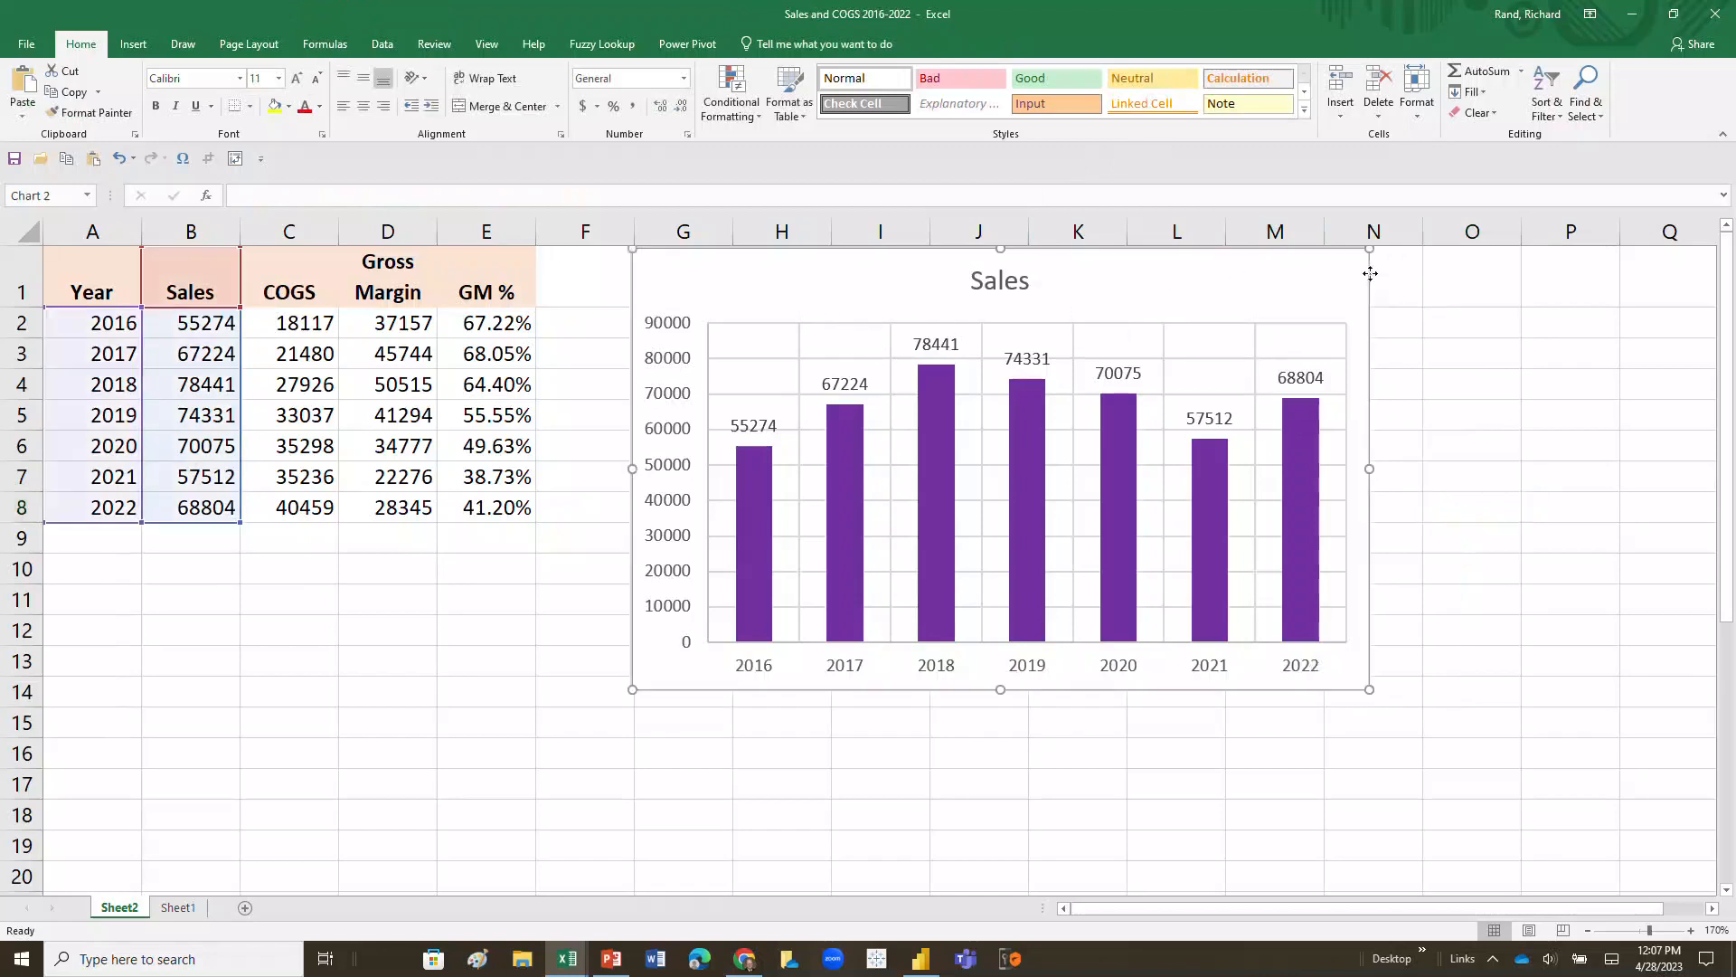
{"action": "key", "text": "Delete"}
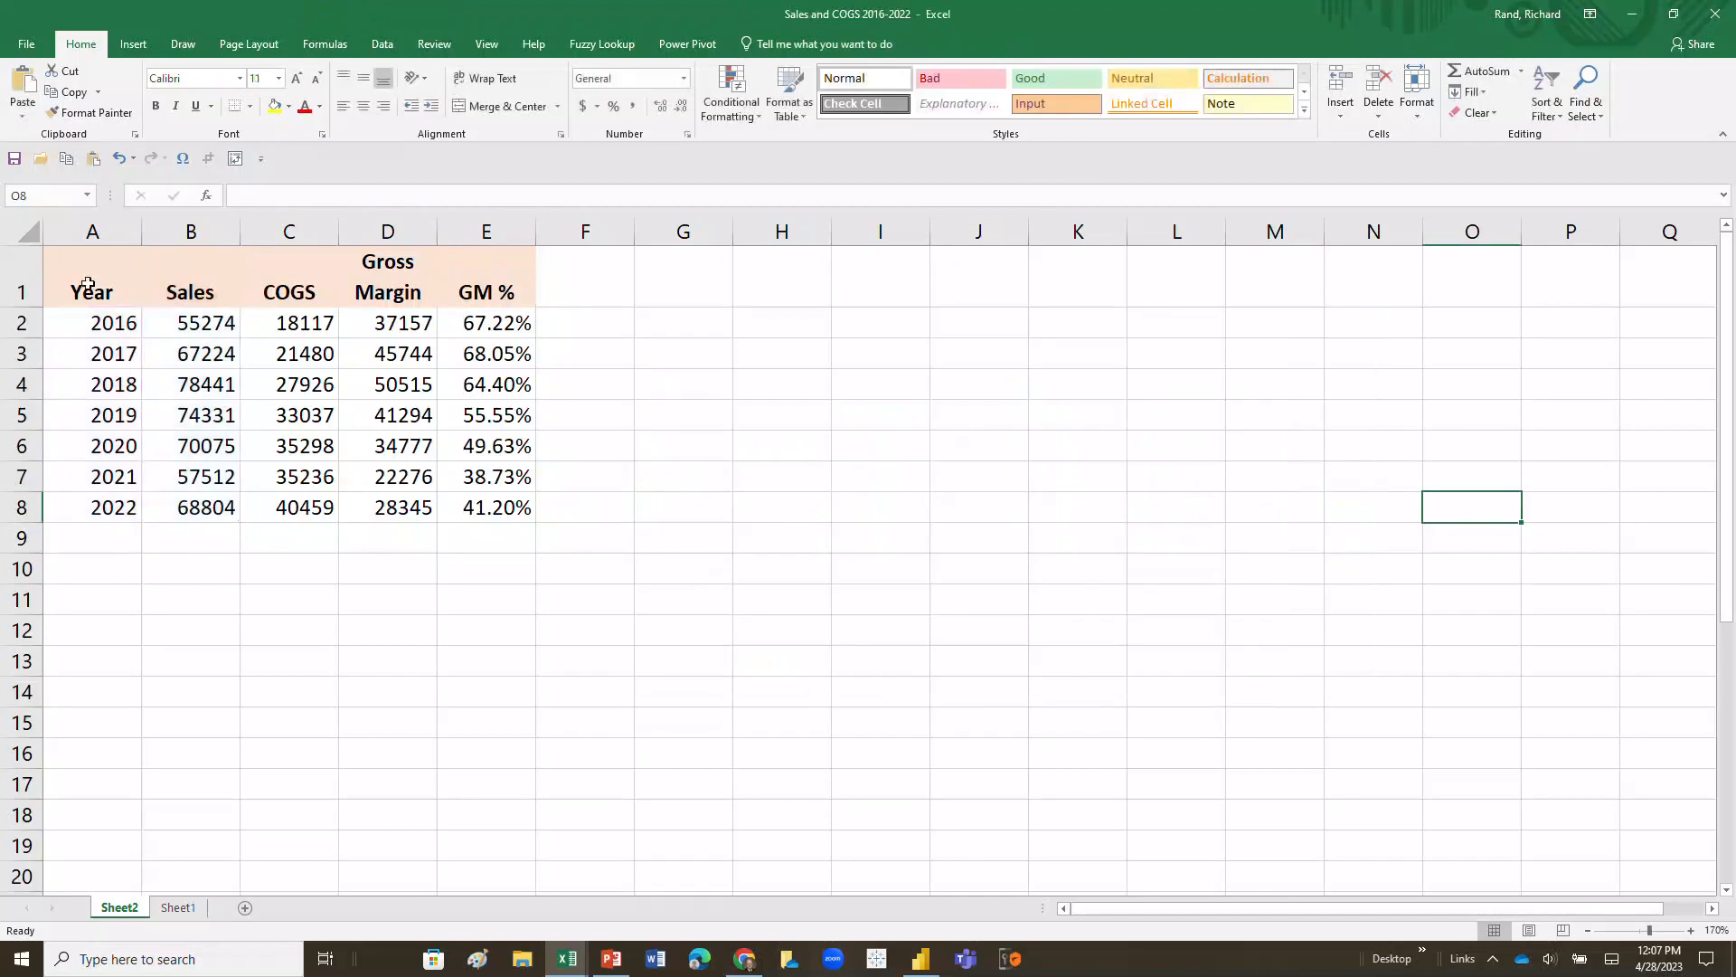
Insert a 2-D clustered column chart from the Year, Sales and COGS data in A1:C8 and move it clear of the table
{"action": "left_click", "coordinate": [87, 284]}
{"action": "left_click_drag", "start_coordinate": [88, 284], "coordinate": [290, 507]}
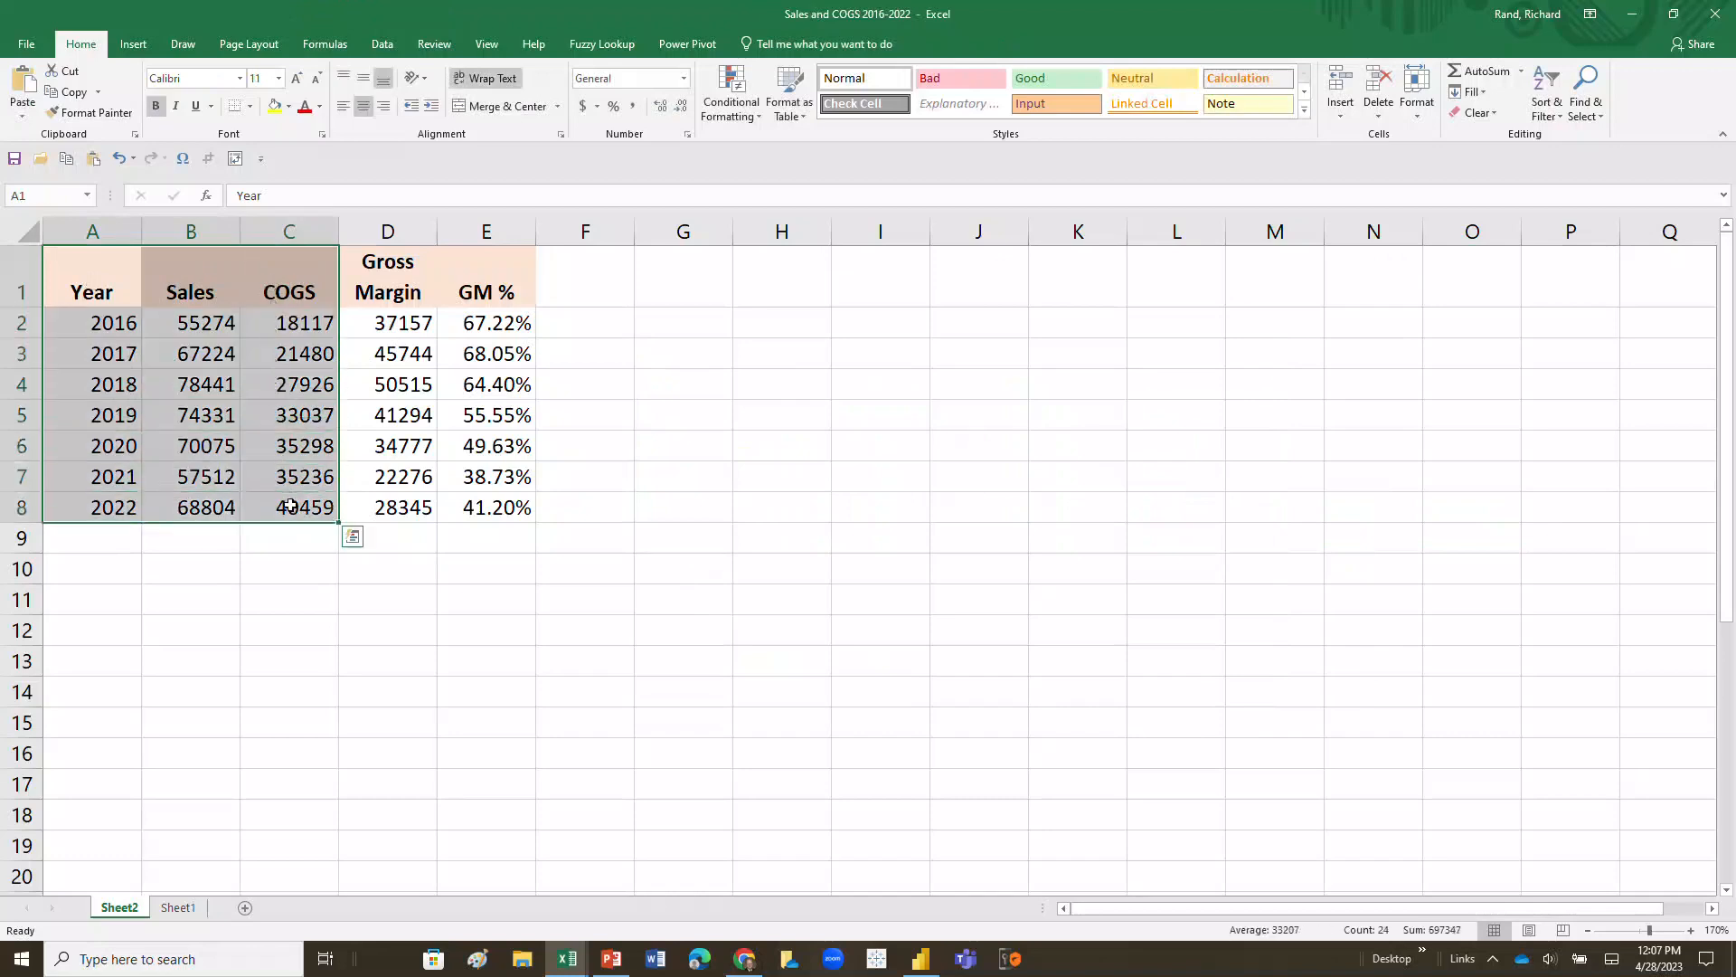
{"action": "left_click", "coordinate": [149, 45]}
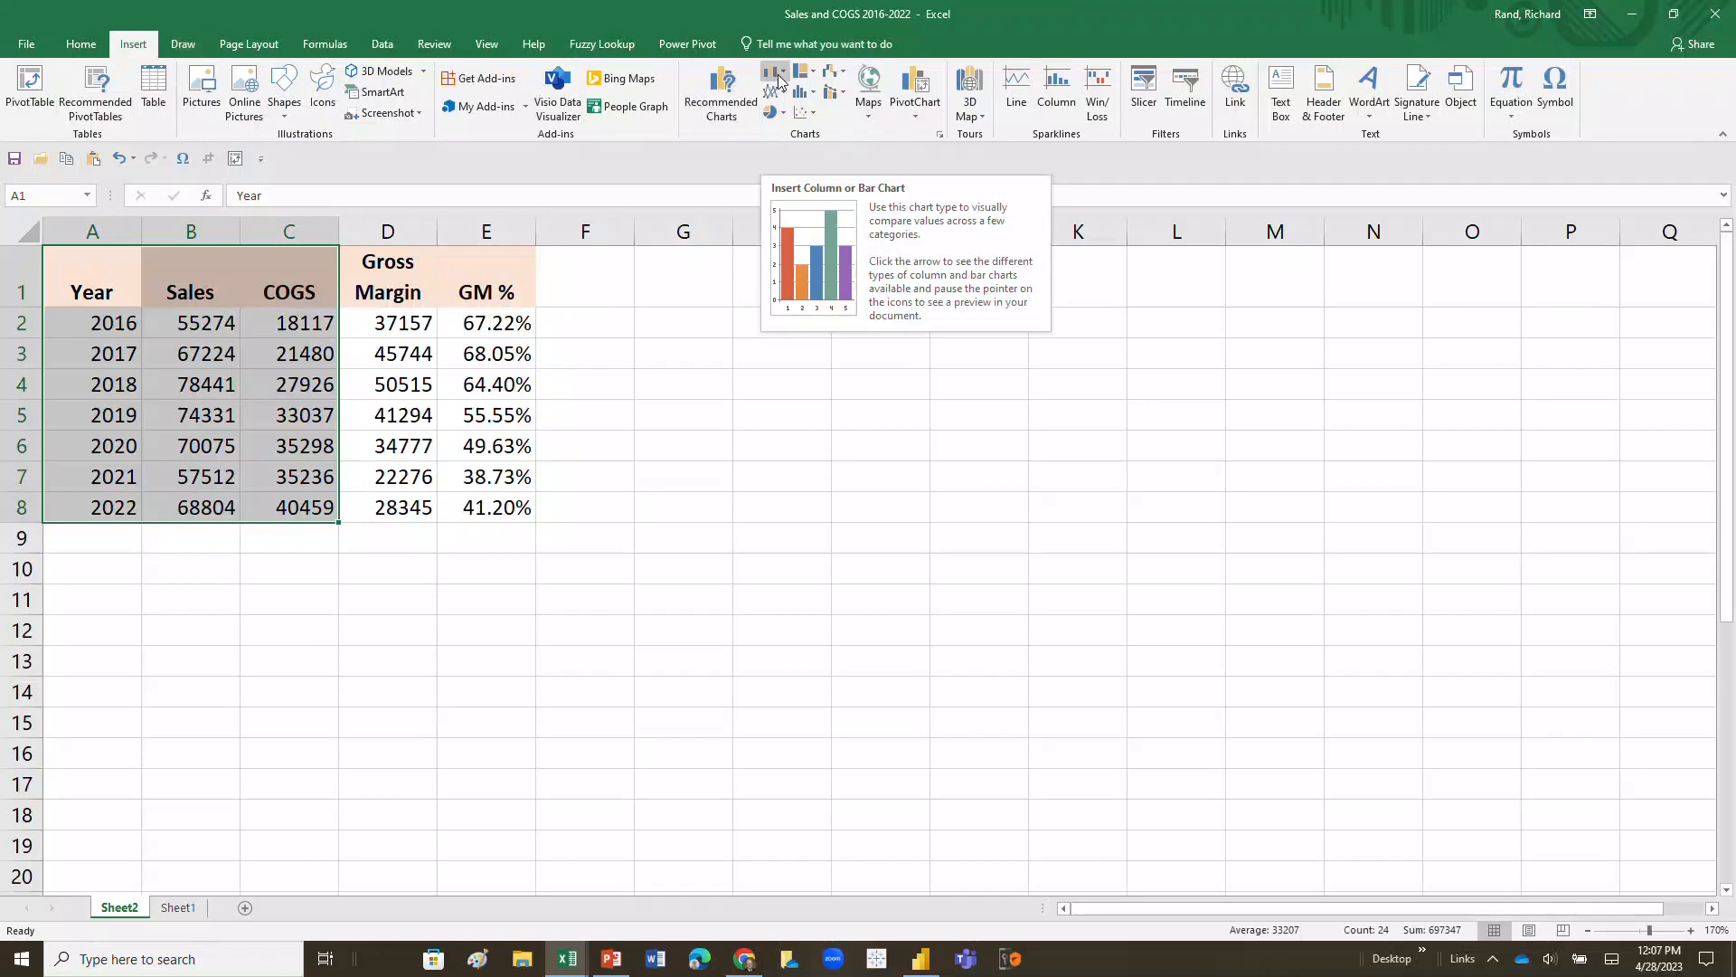
{"action": "left_click", "coordinate": [780, 81]}
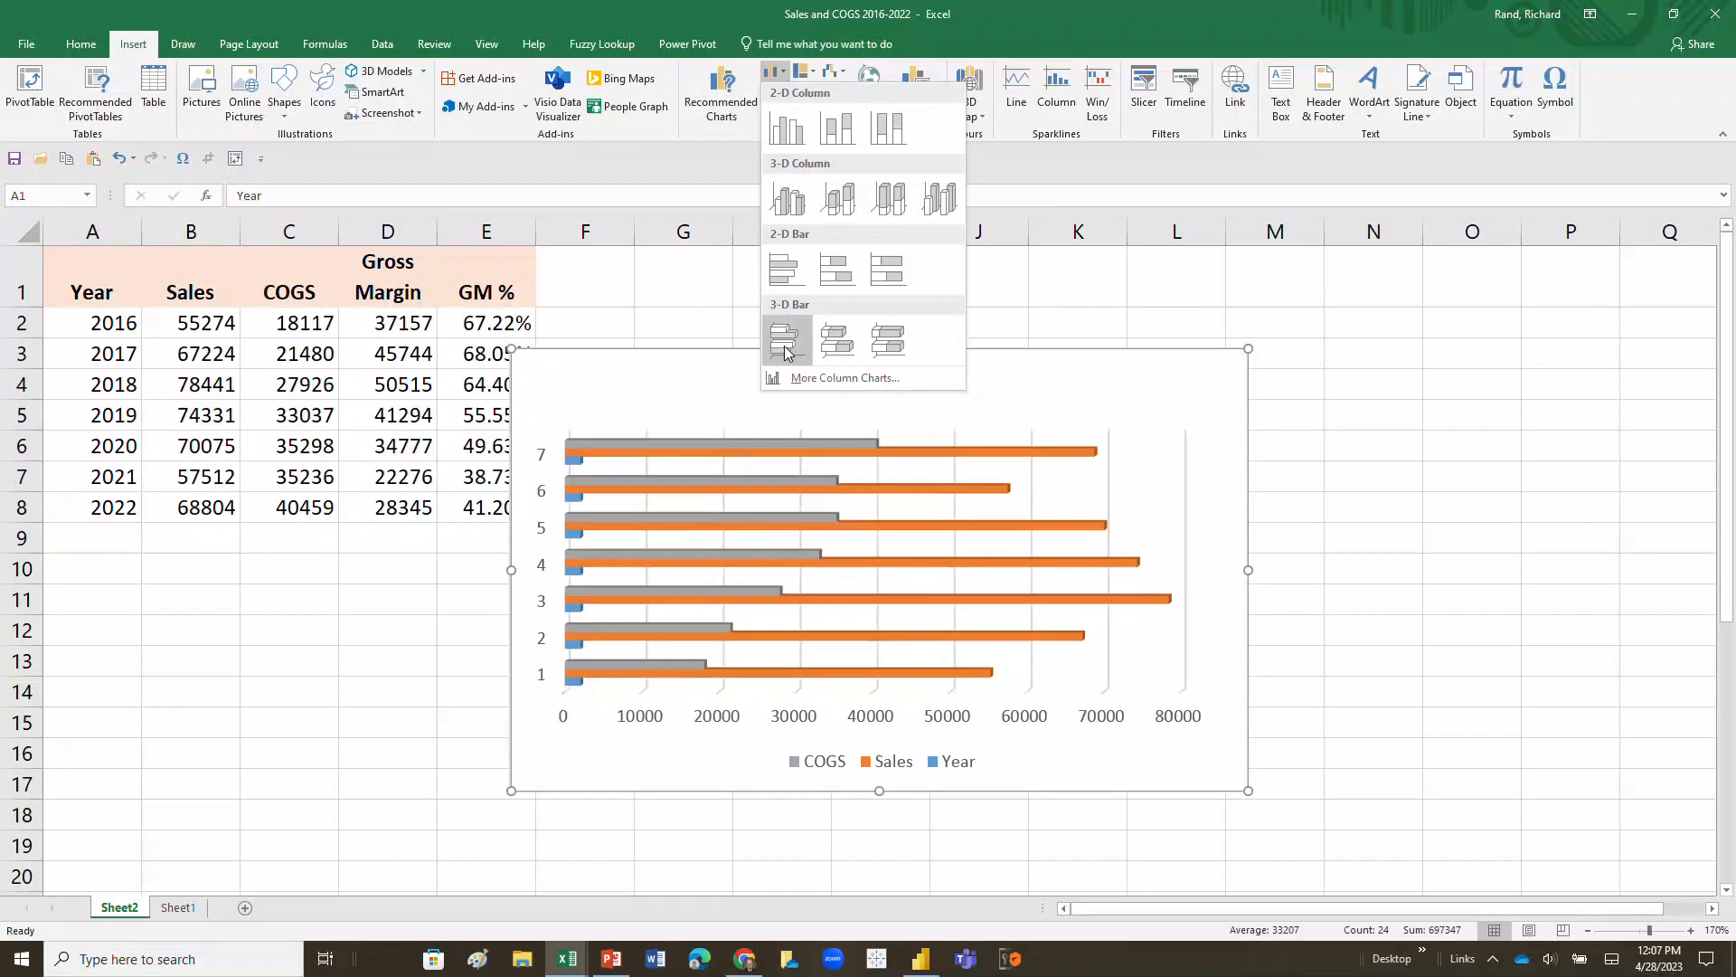
{"action": "left_click", "coordinate": [794, 129]}
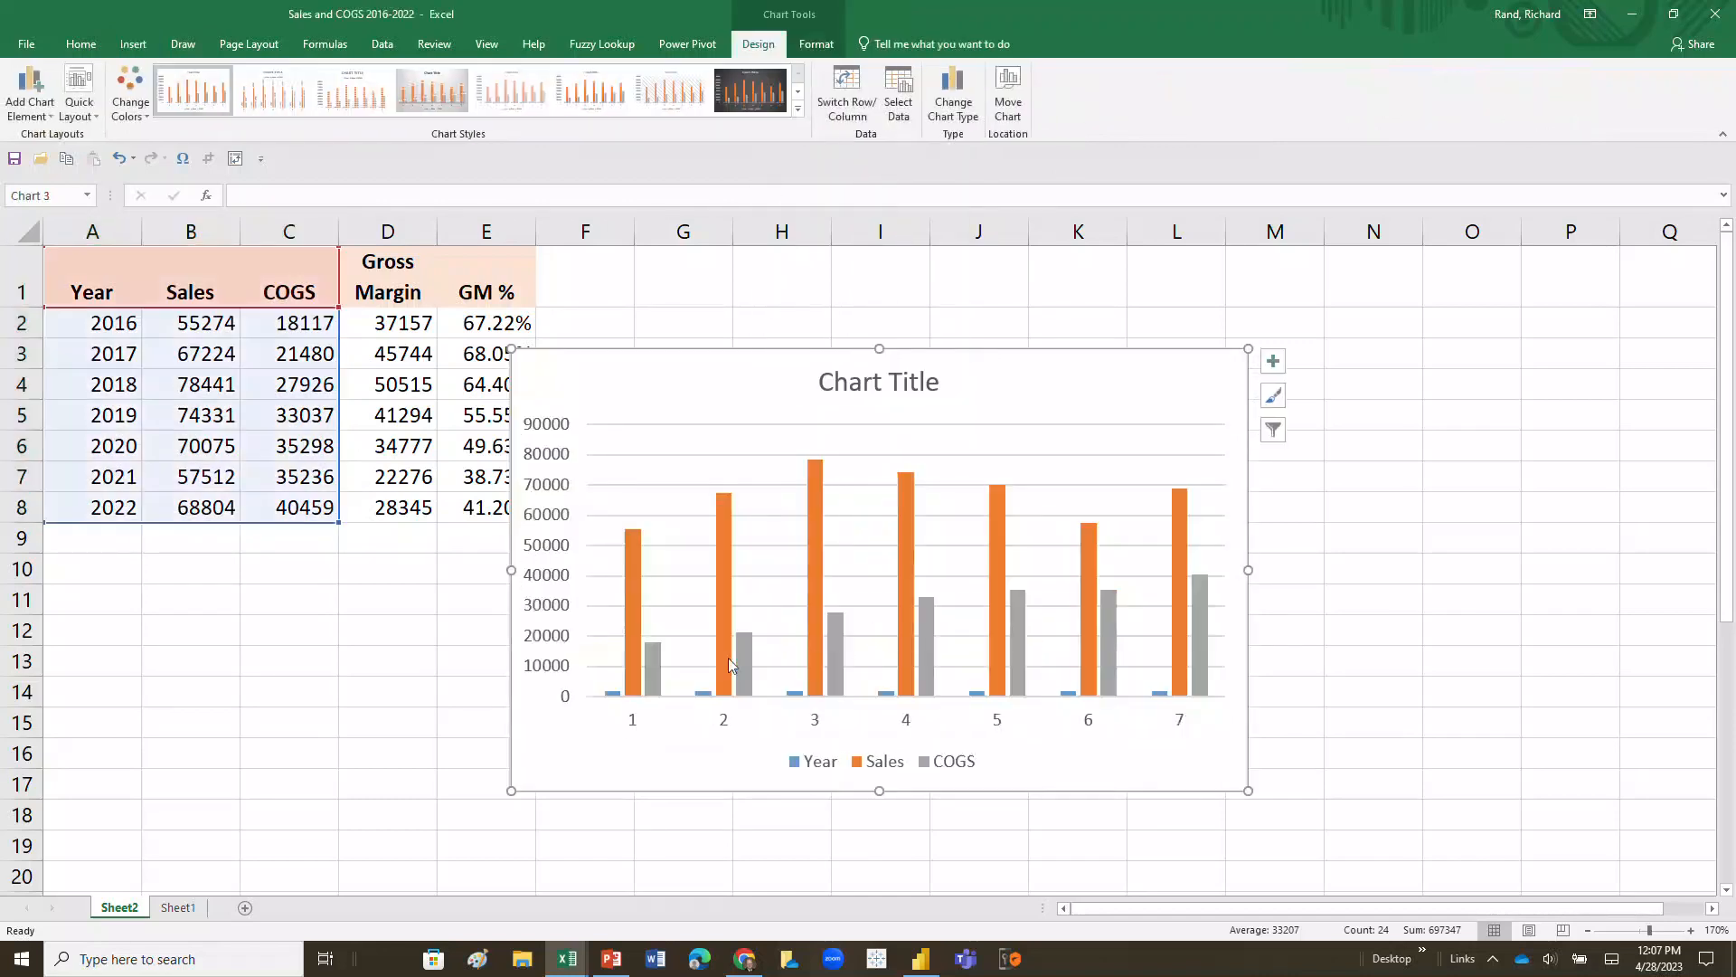
{"action": "mouse_move", "coordinate": [740, 649]}
{"action": "mouse_move", "coordinate": [816, 690]}
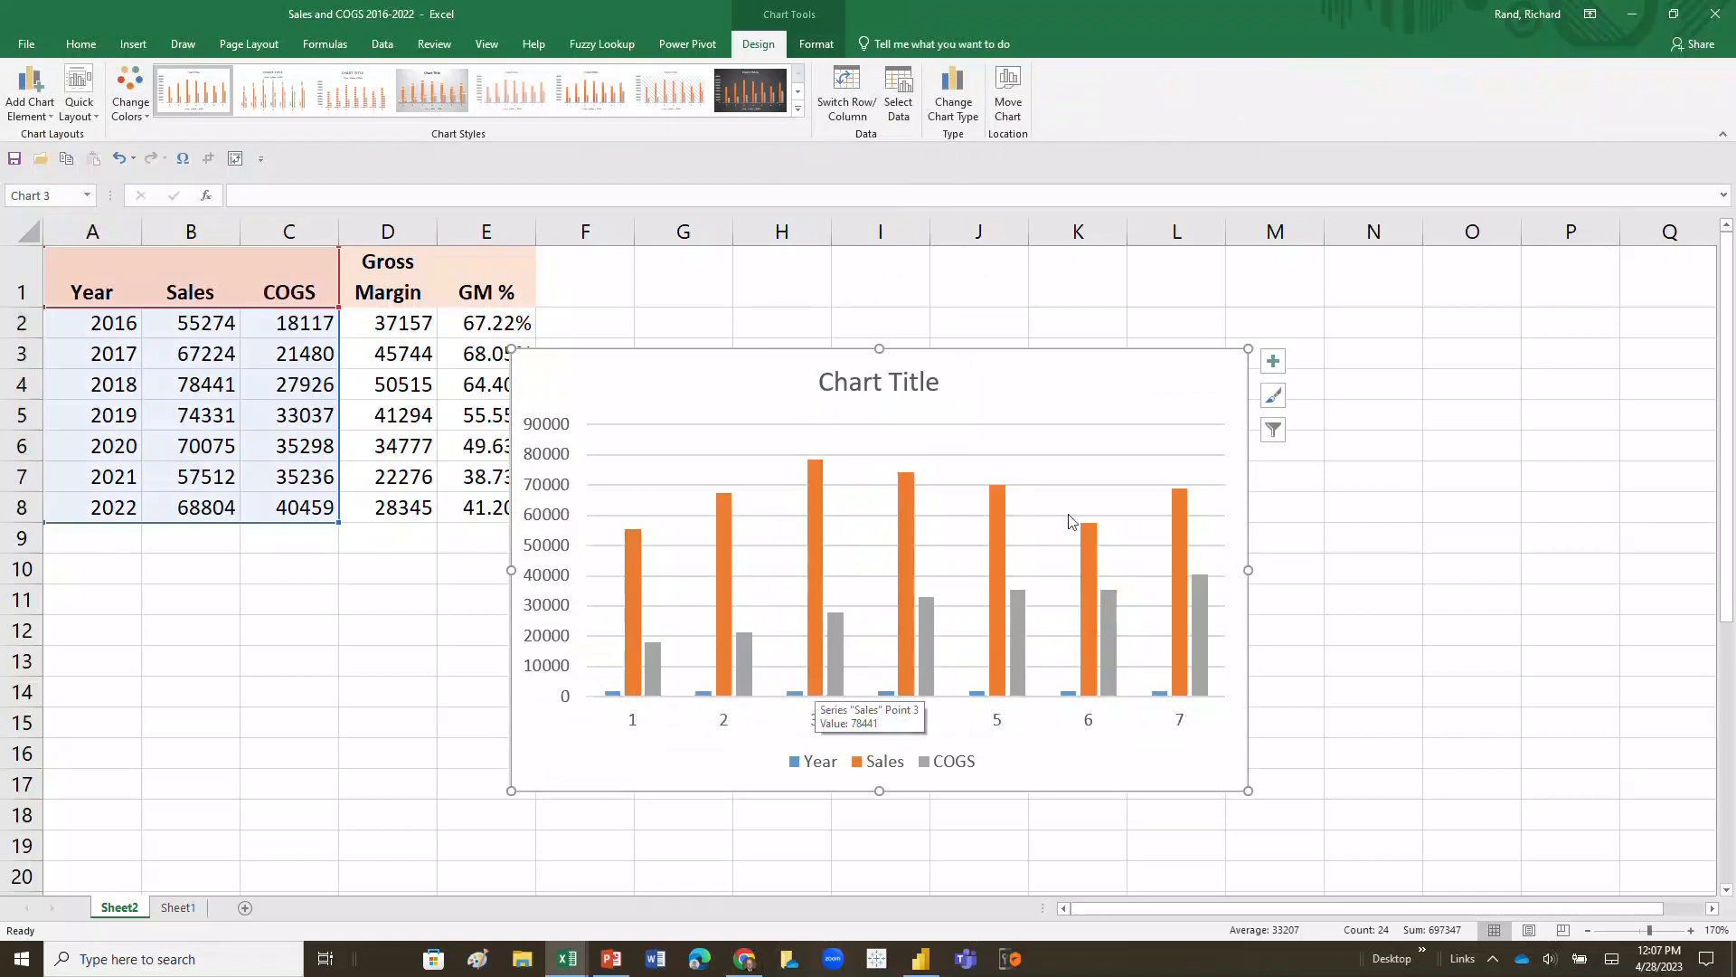
{"action": "left_click_drag", "start_coordinate": [1118, 387], "coordinate": [1184, 317]}
Exclude the Year series from the chart's data source, keeping Sales and COGS plotted
{"action": "right_click", "coordinate": [1185, 316]}
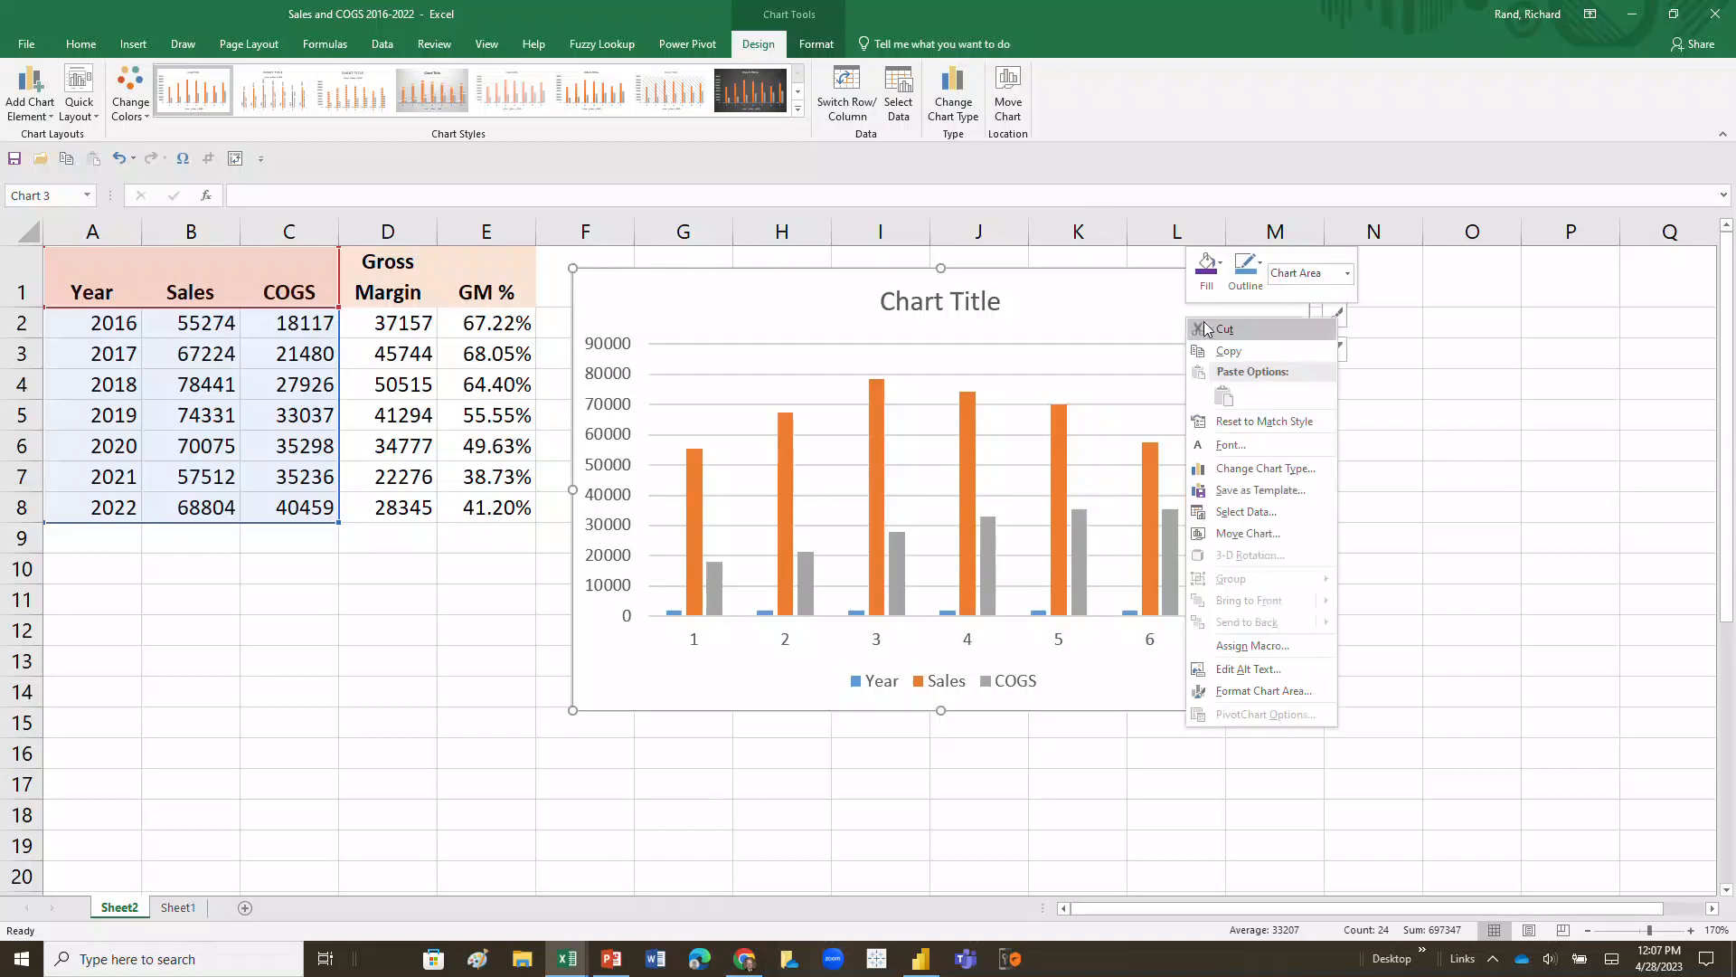
{"action": "left_click", "coordinate": [1236, 512]}
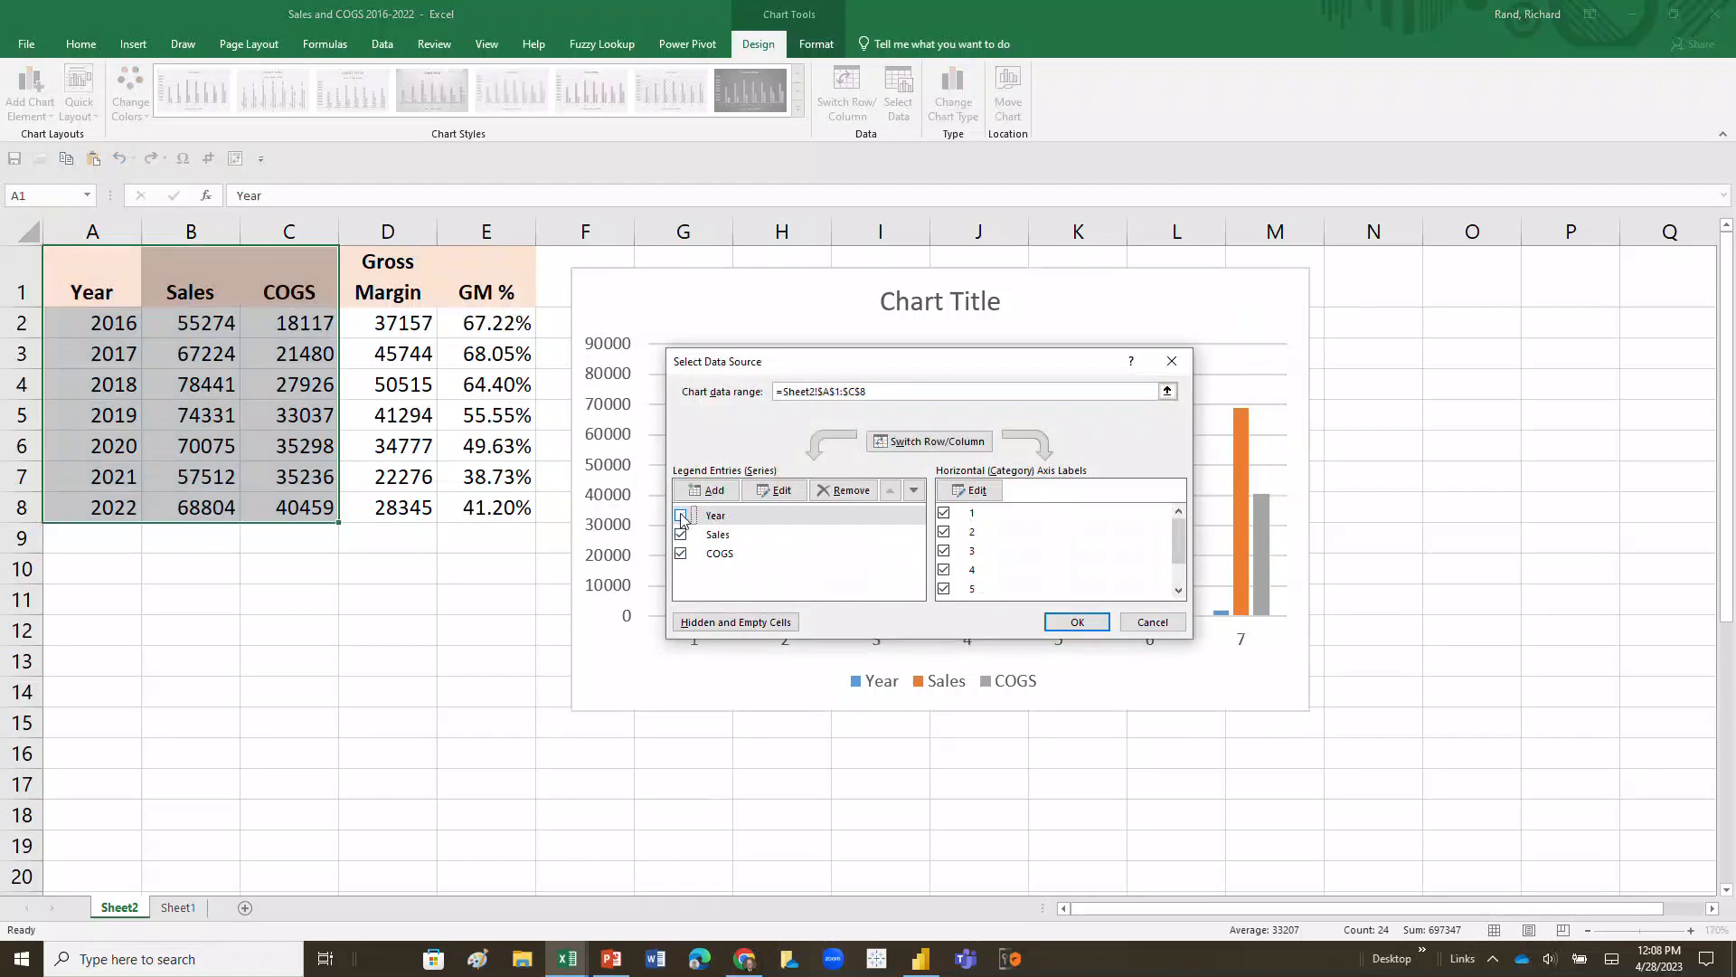
{"action": "left_click", "coordinate": [1069, 623]}
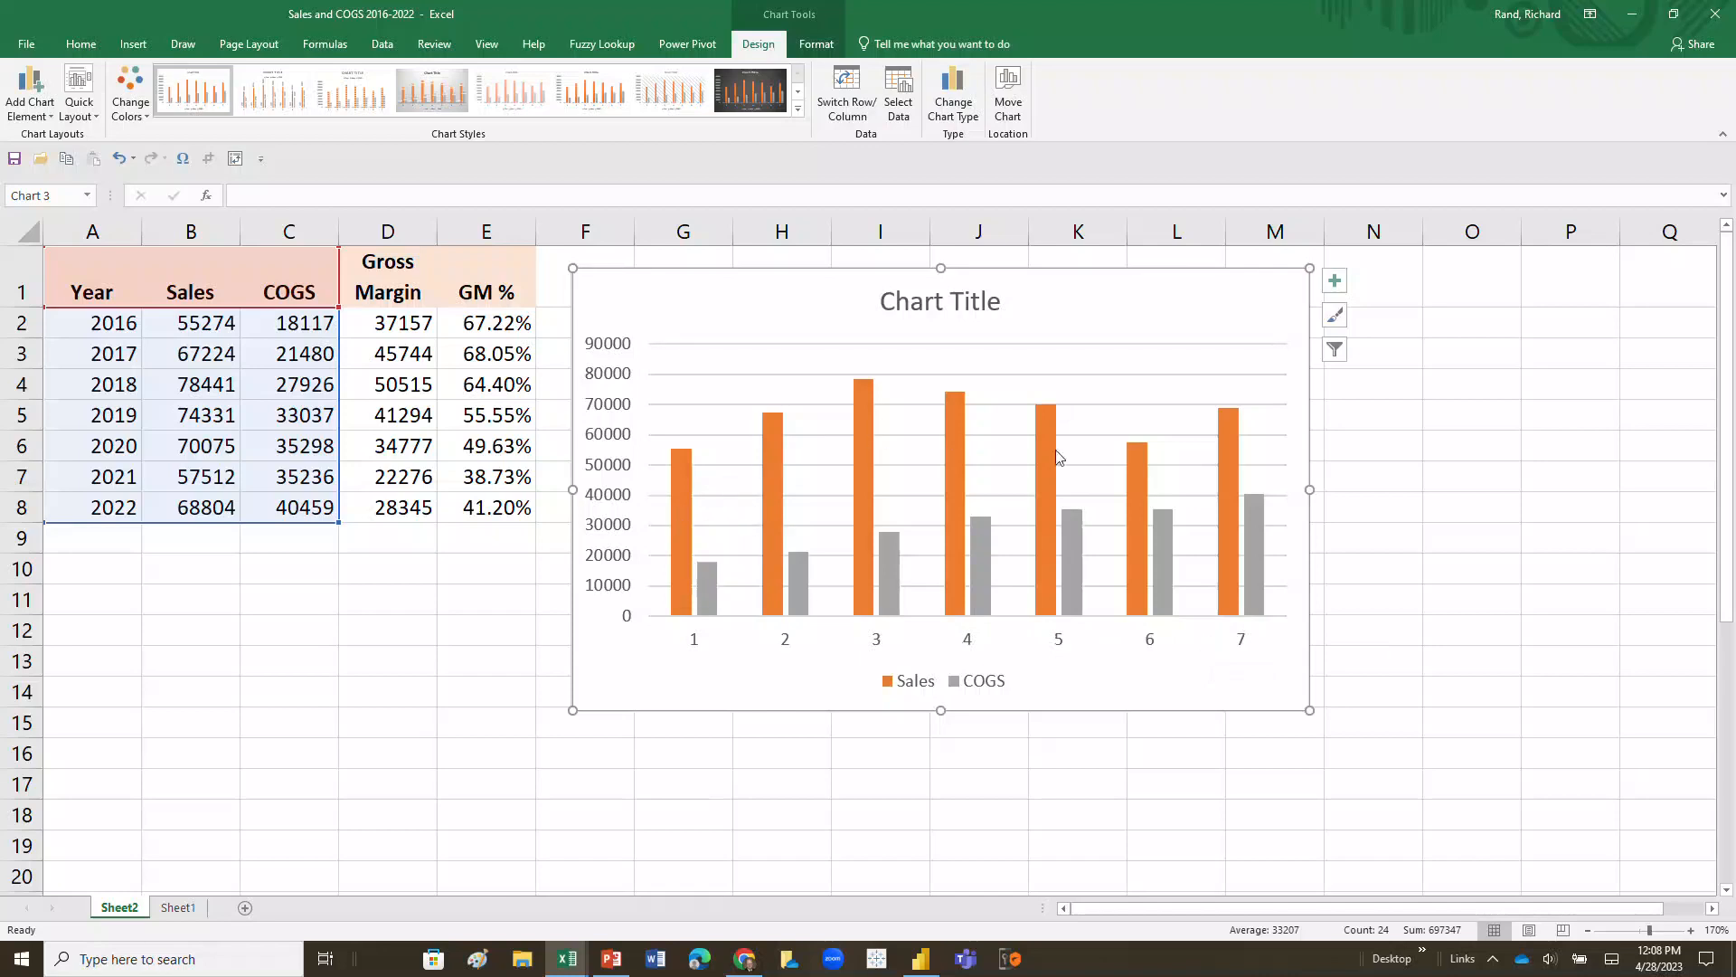
Fill the Sales columns in the Sales and COGS chart with standard purple
{"action": "right_click", "coordinate": [770, 481]}
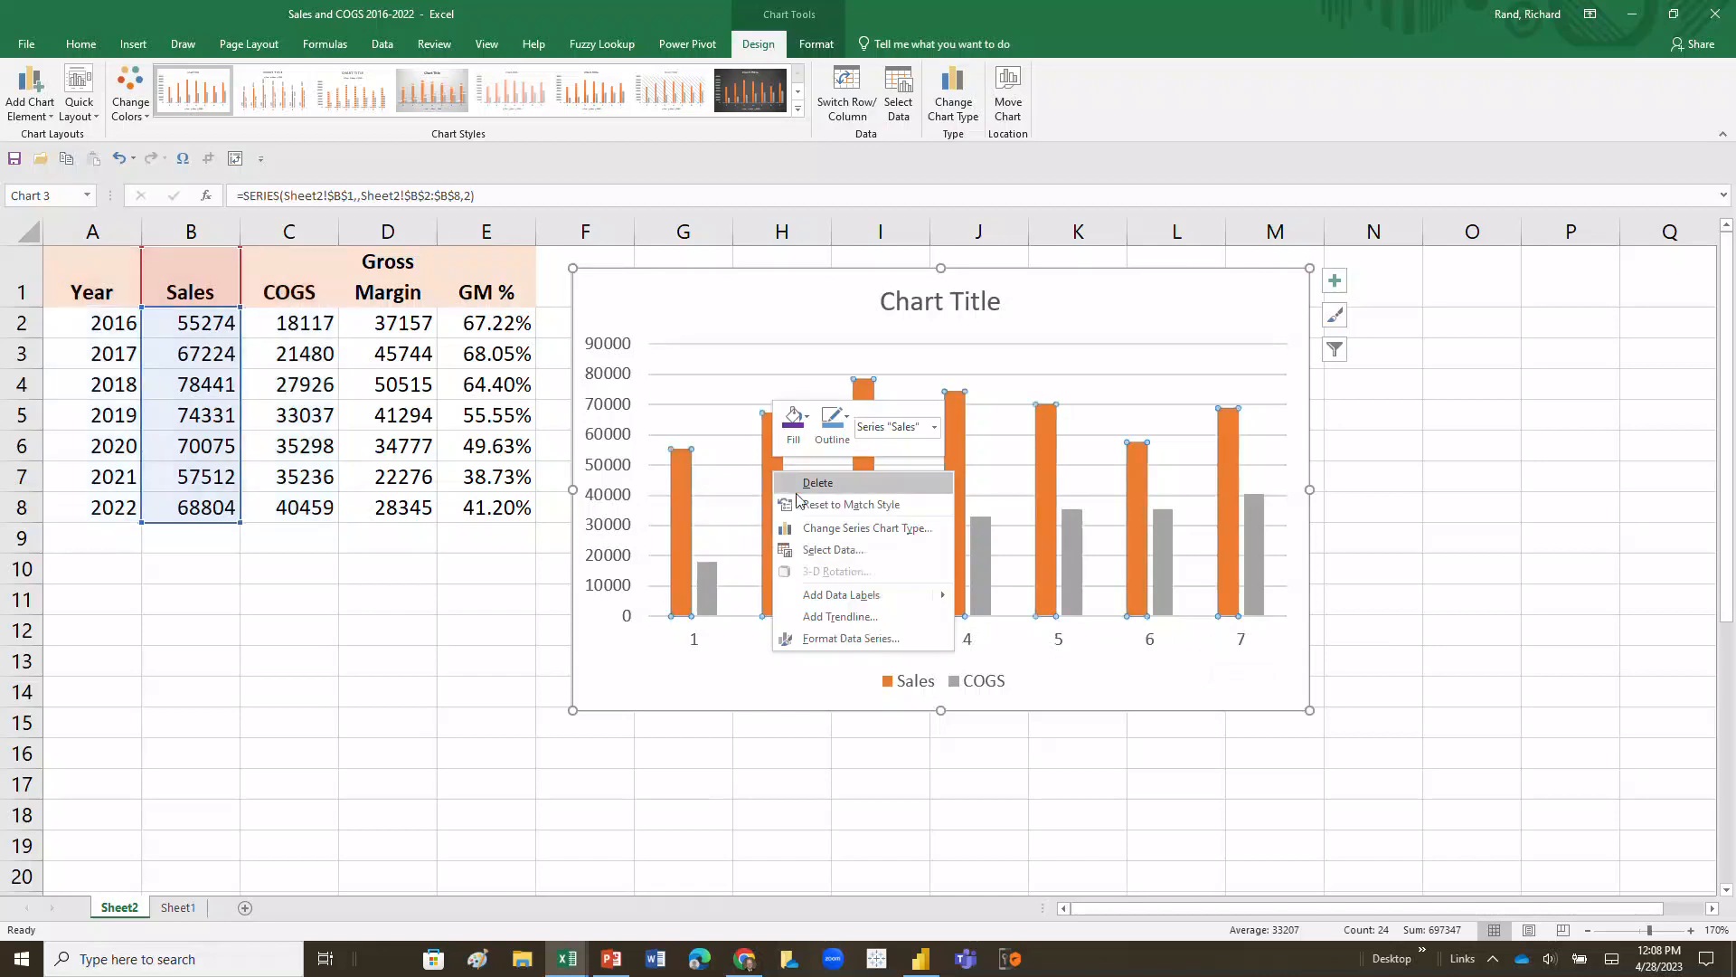
{"action": "left_click", "coordinate": [808, 420]}
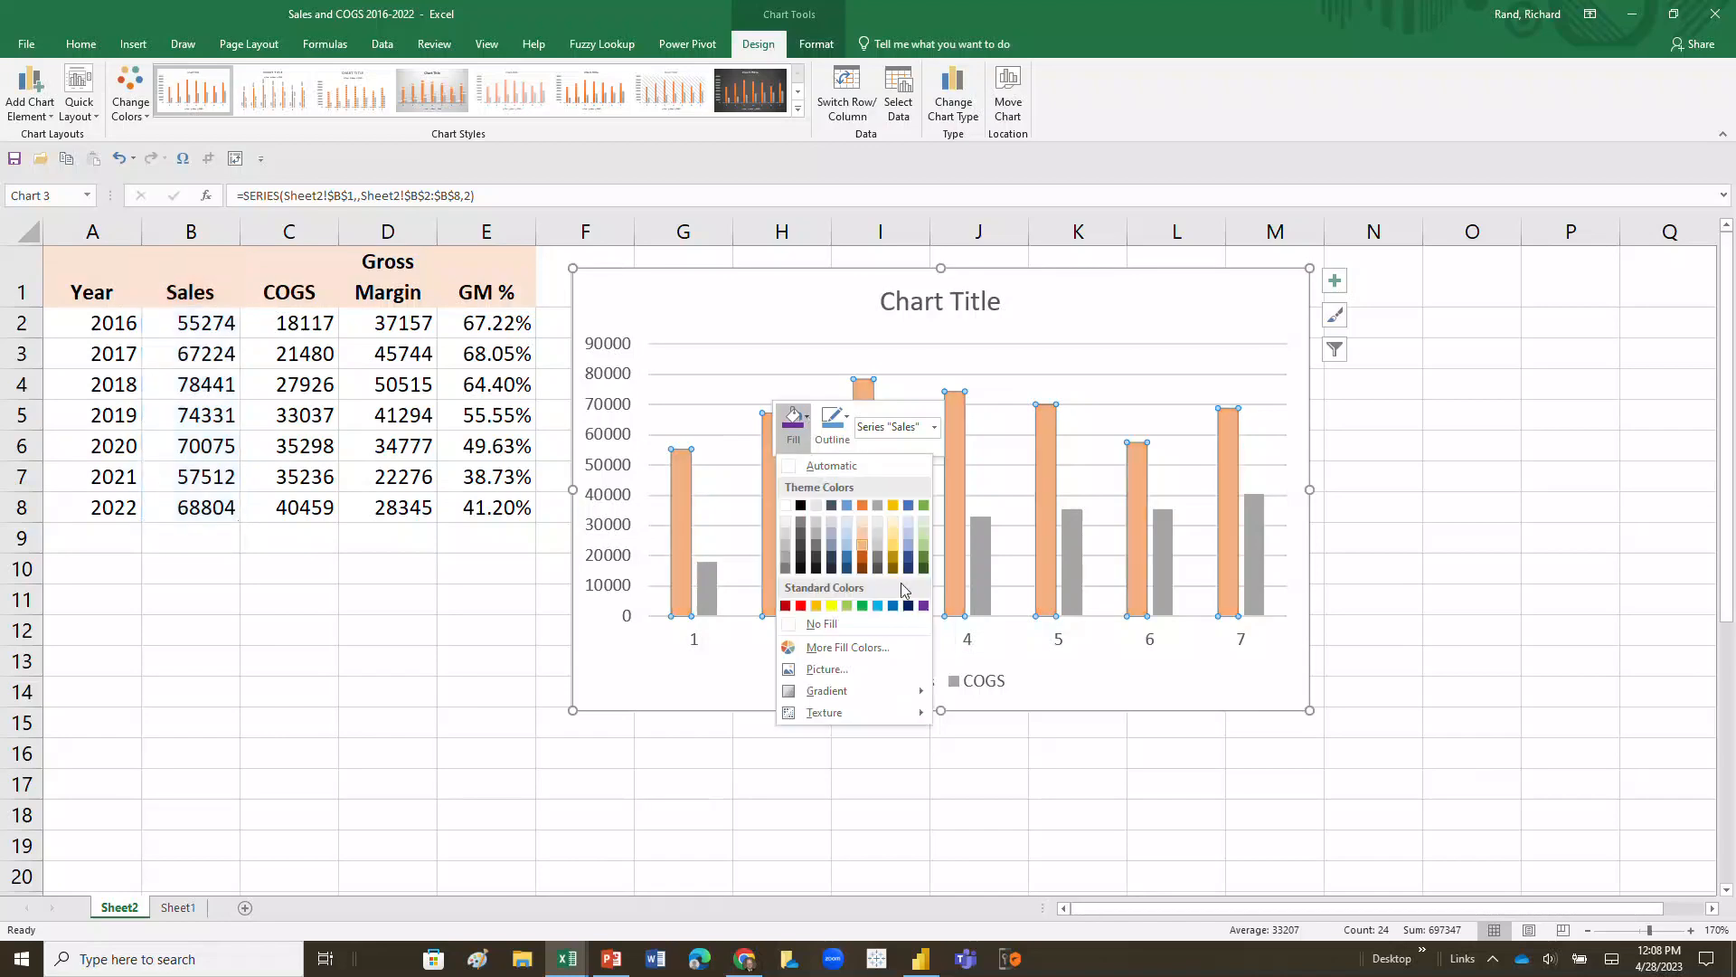
{"action": "left_click", "coordinate": [920, 609]}
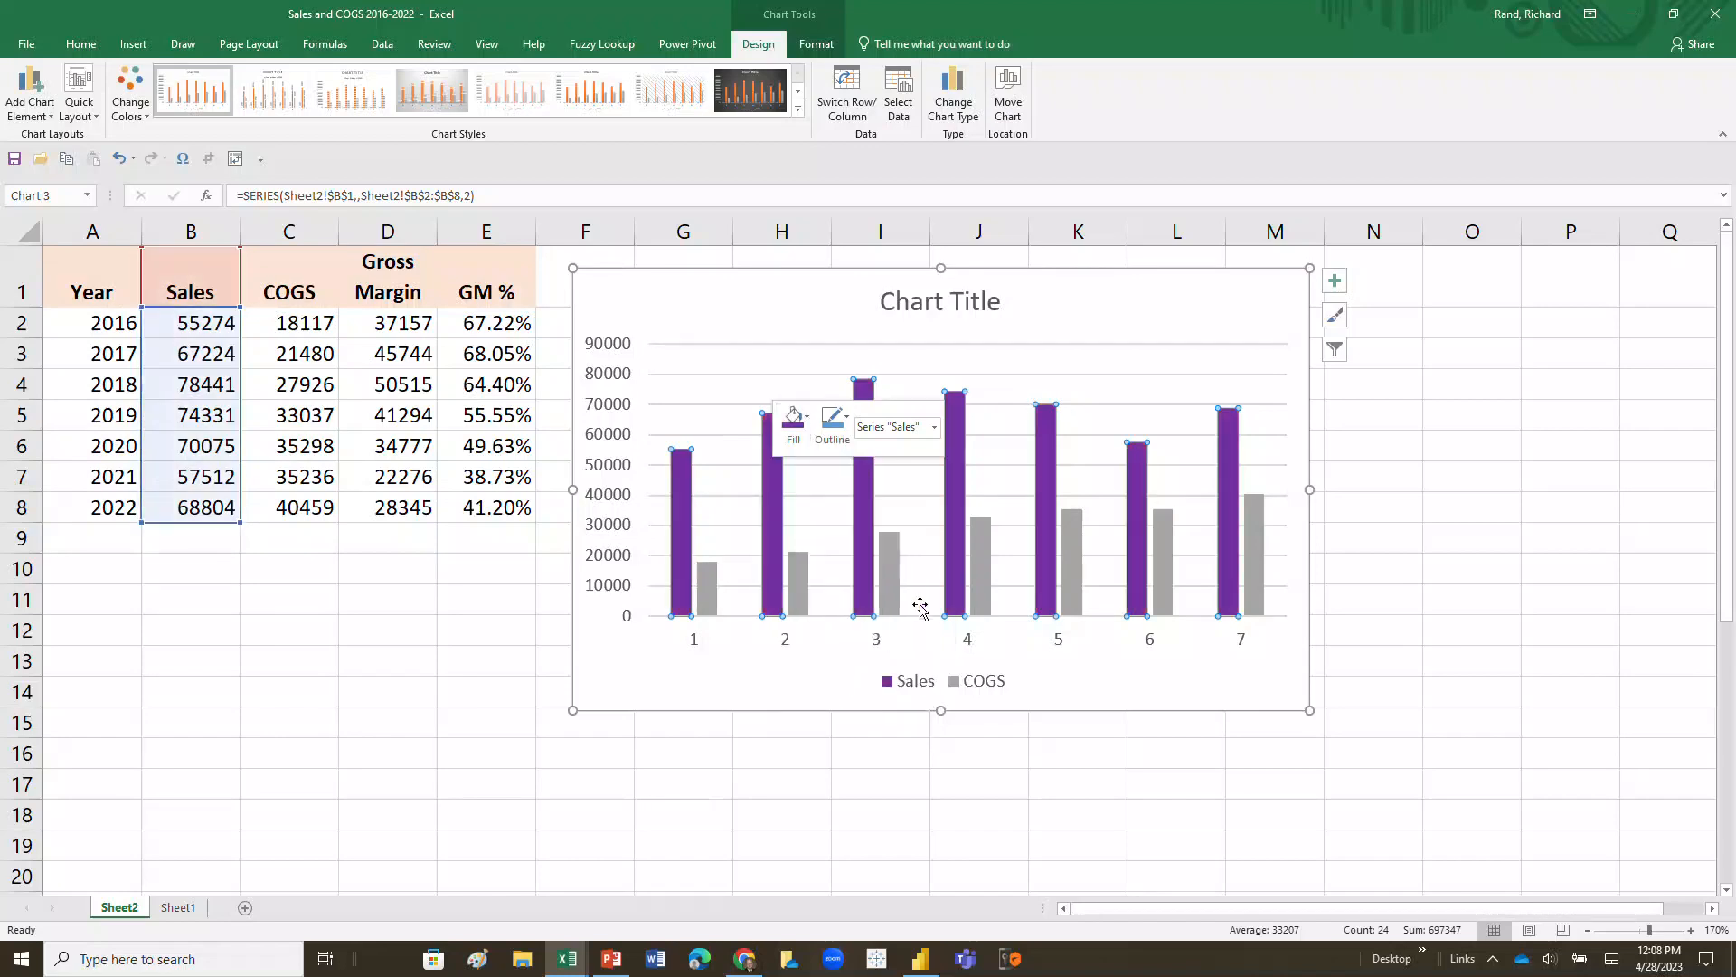
Fill the COGS columns in the Sales and COGS chart with standard yellow
{"action": "right_click", "coordinate": [796, 588]}
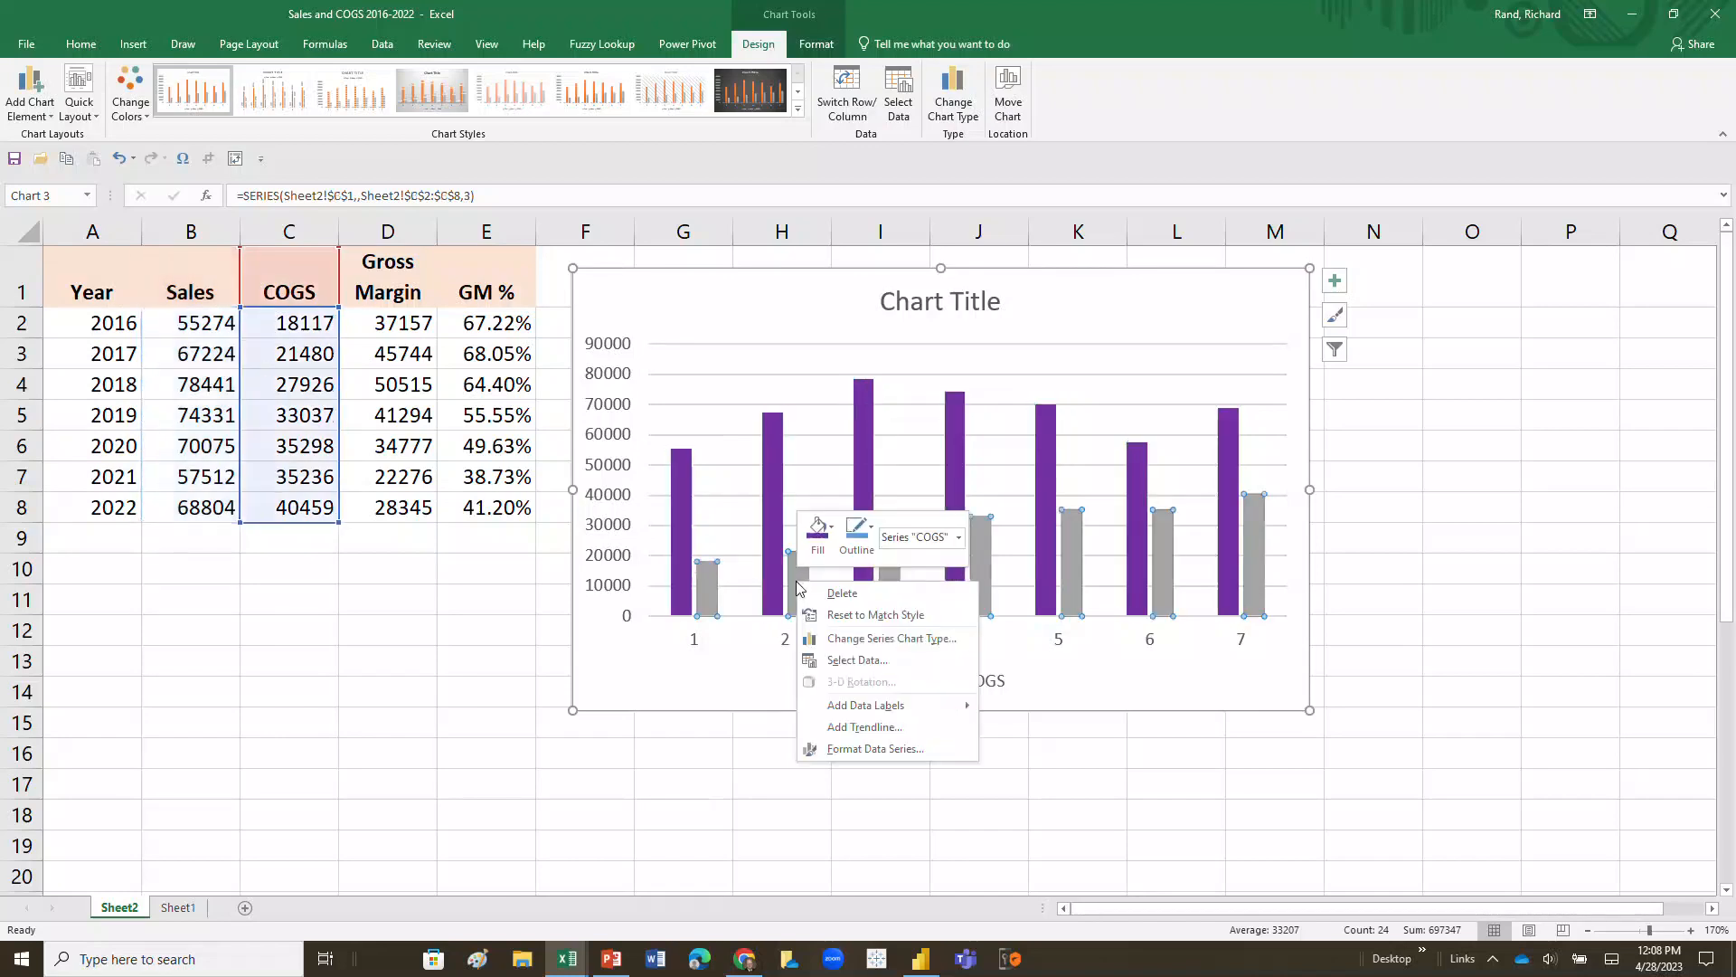
{"action": "left_click", "coordinate": [818, 533]}
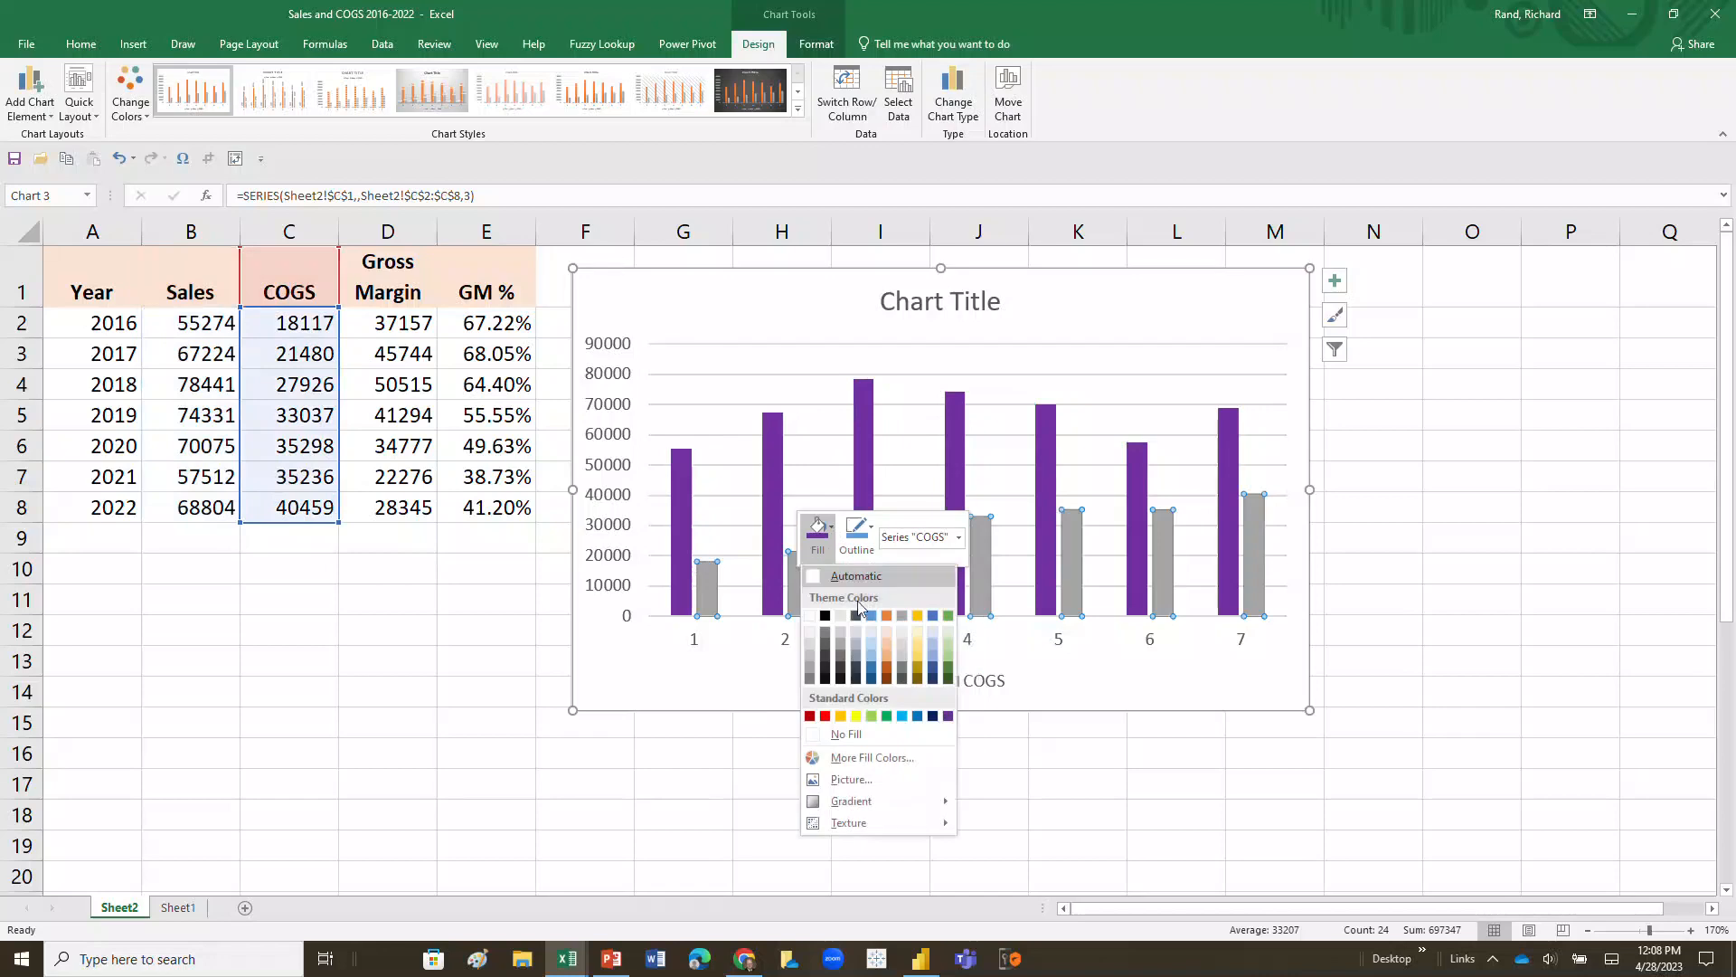
{"action": "left_click", "coordinate": [855, 715]}
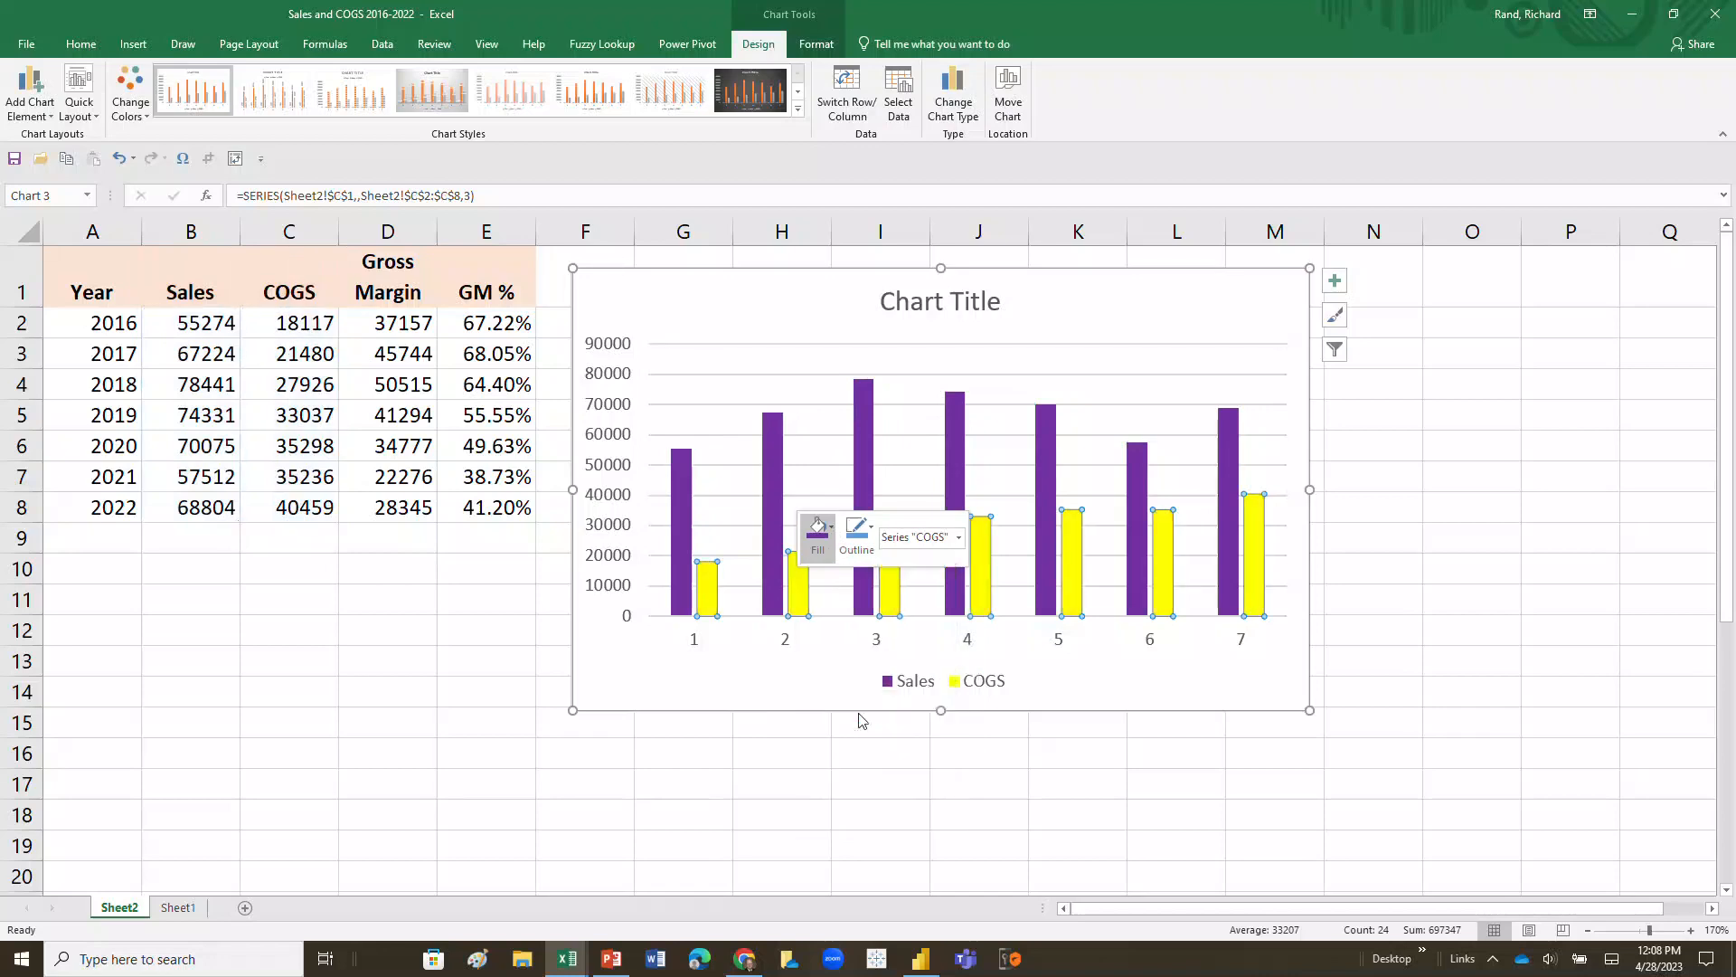
{"action": "left_click", "coordinate": [706, 674]}
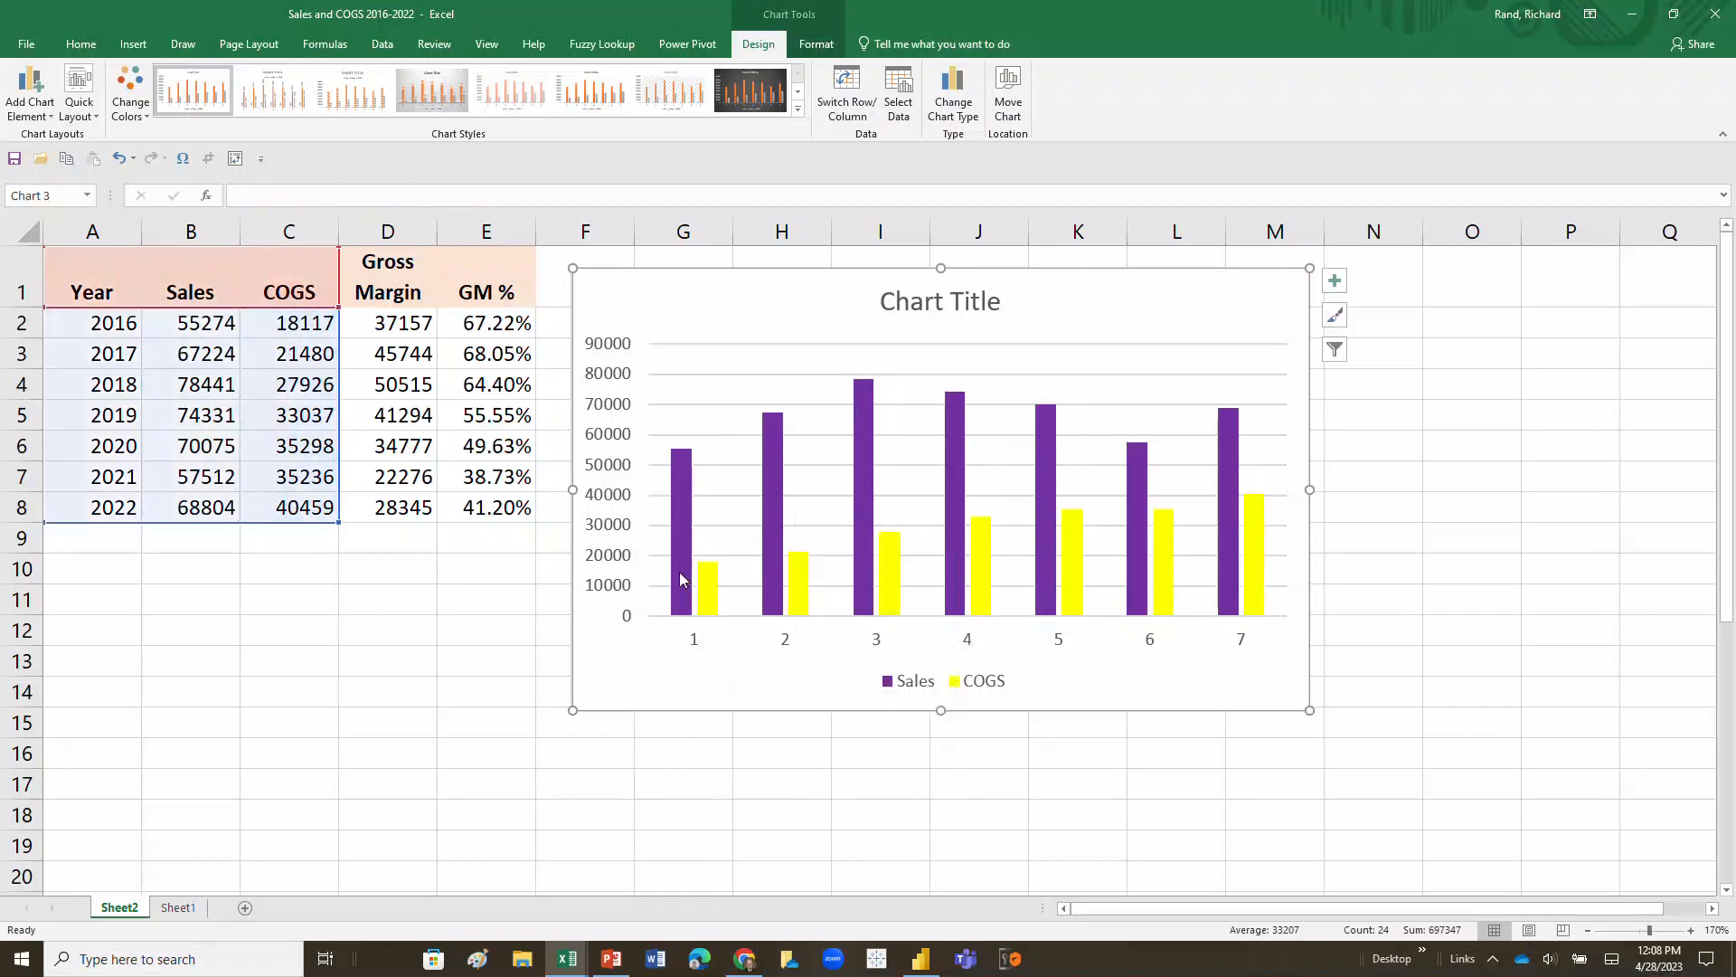
Add data labels to both the Sales and the COGS series in the column chart
{"action": "right_click", "coordinate": [680, 572]}
{"action": "left_click", "coordinate": [750, 695]}
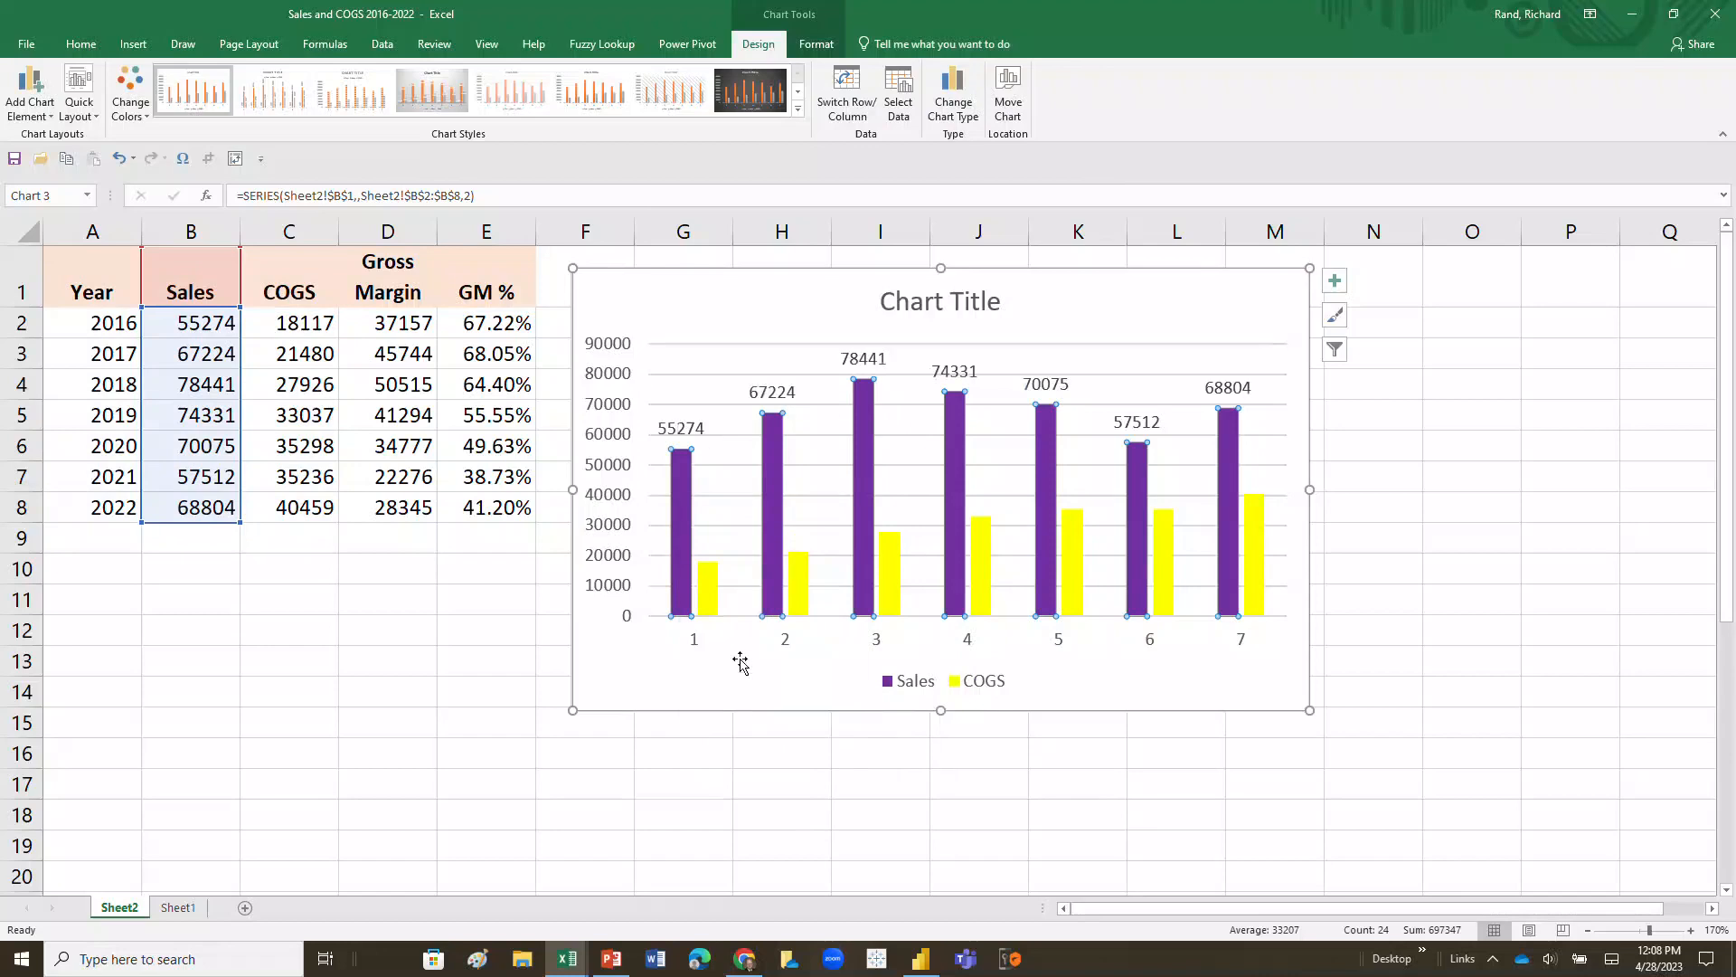
{"action": "right_click", "coordinate": [712, 613]}
{"action": "left_click", "coordinate": [783, 732]}
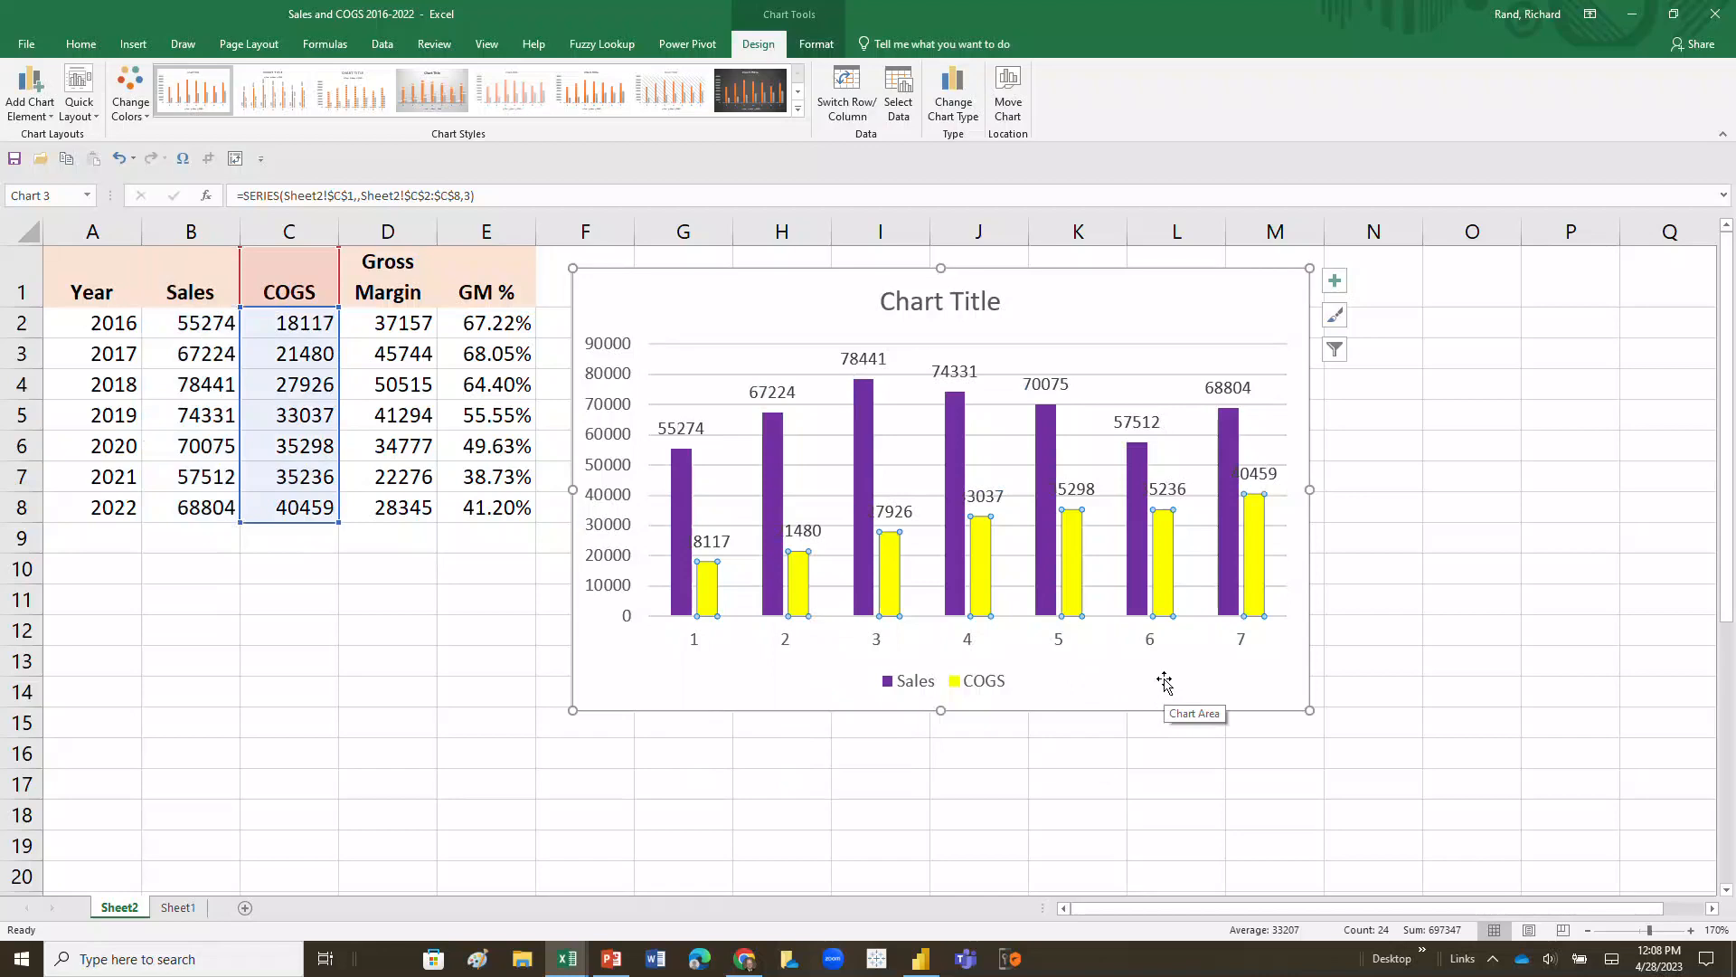
Change the Sales and COGS chart from clustered columns to the 2-D Stacked Column type
{"action": "right_click", "coordinate": [1141, 312]}
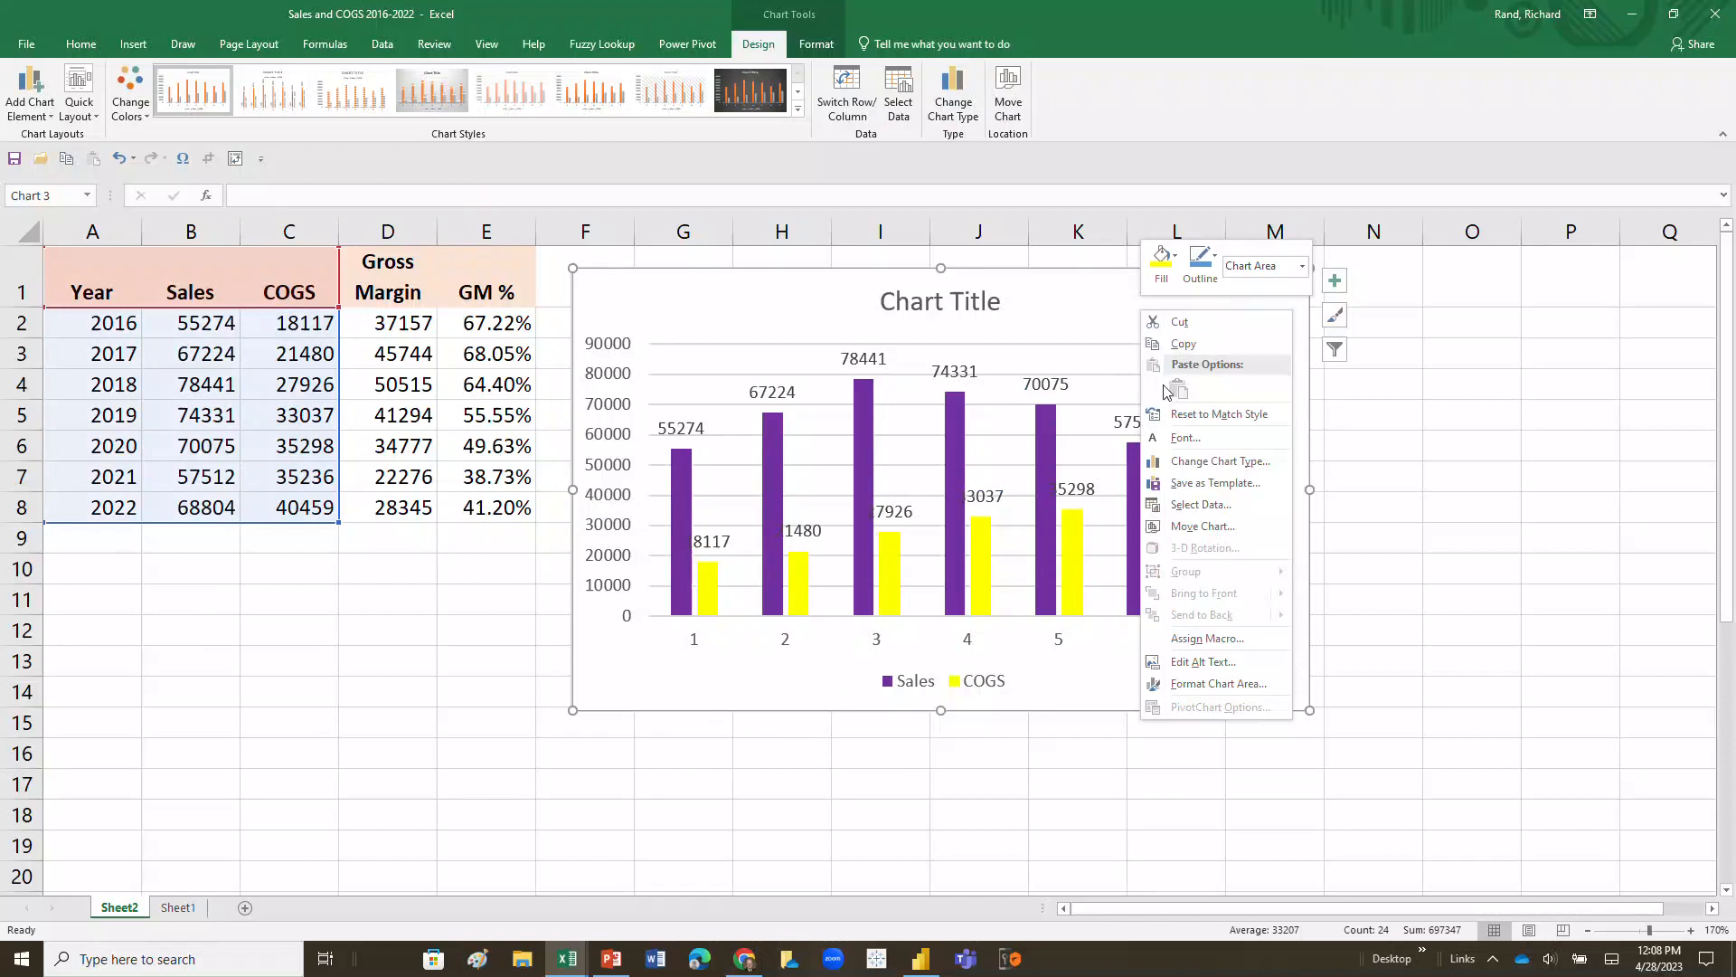
{"action": "left_click", "coordinate": [1187, 464]}
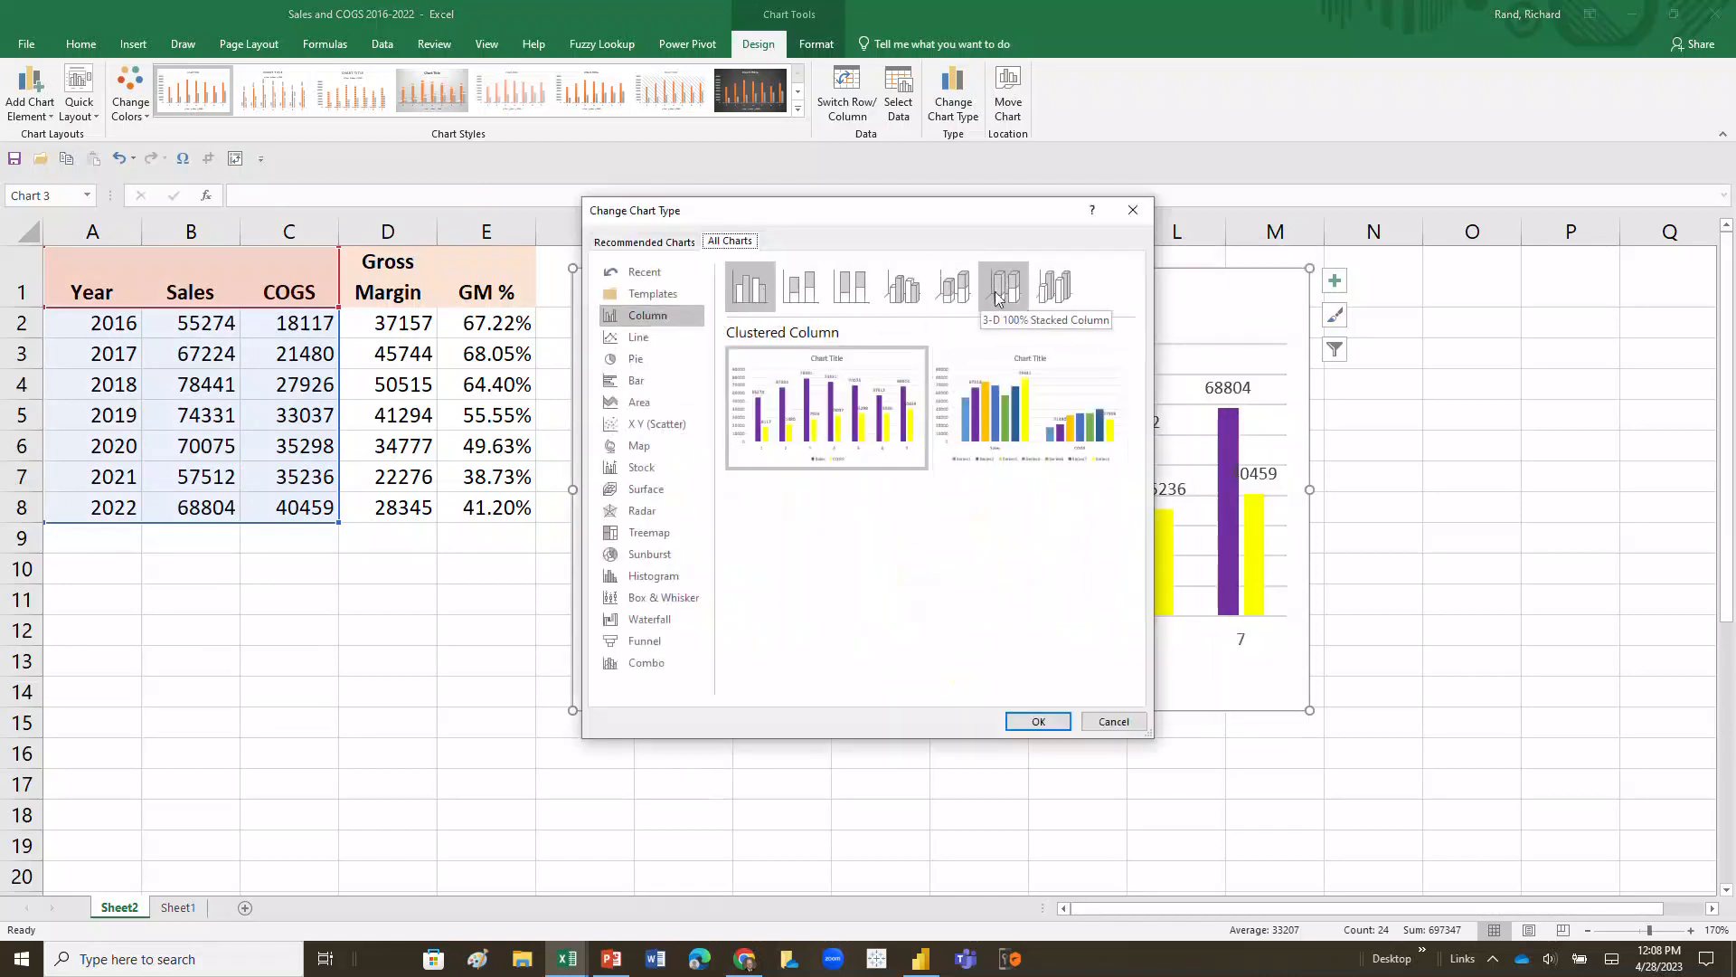
{"action": "left_click", "coordinate": [810, 298]}
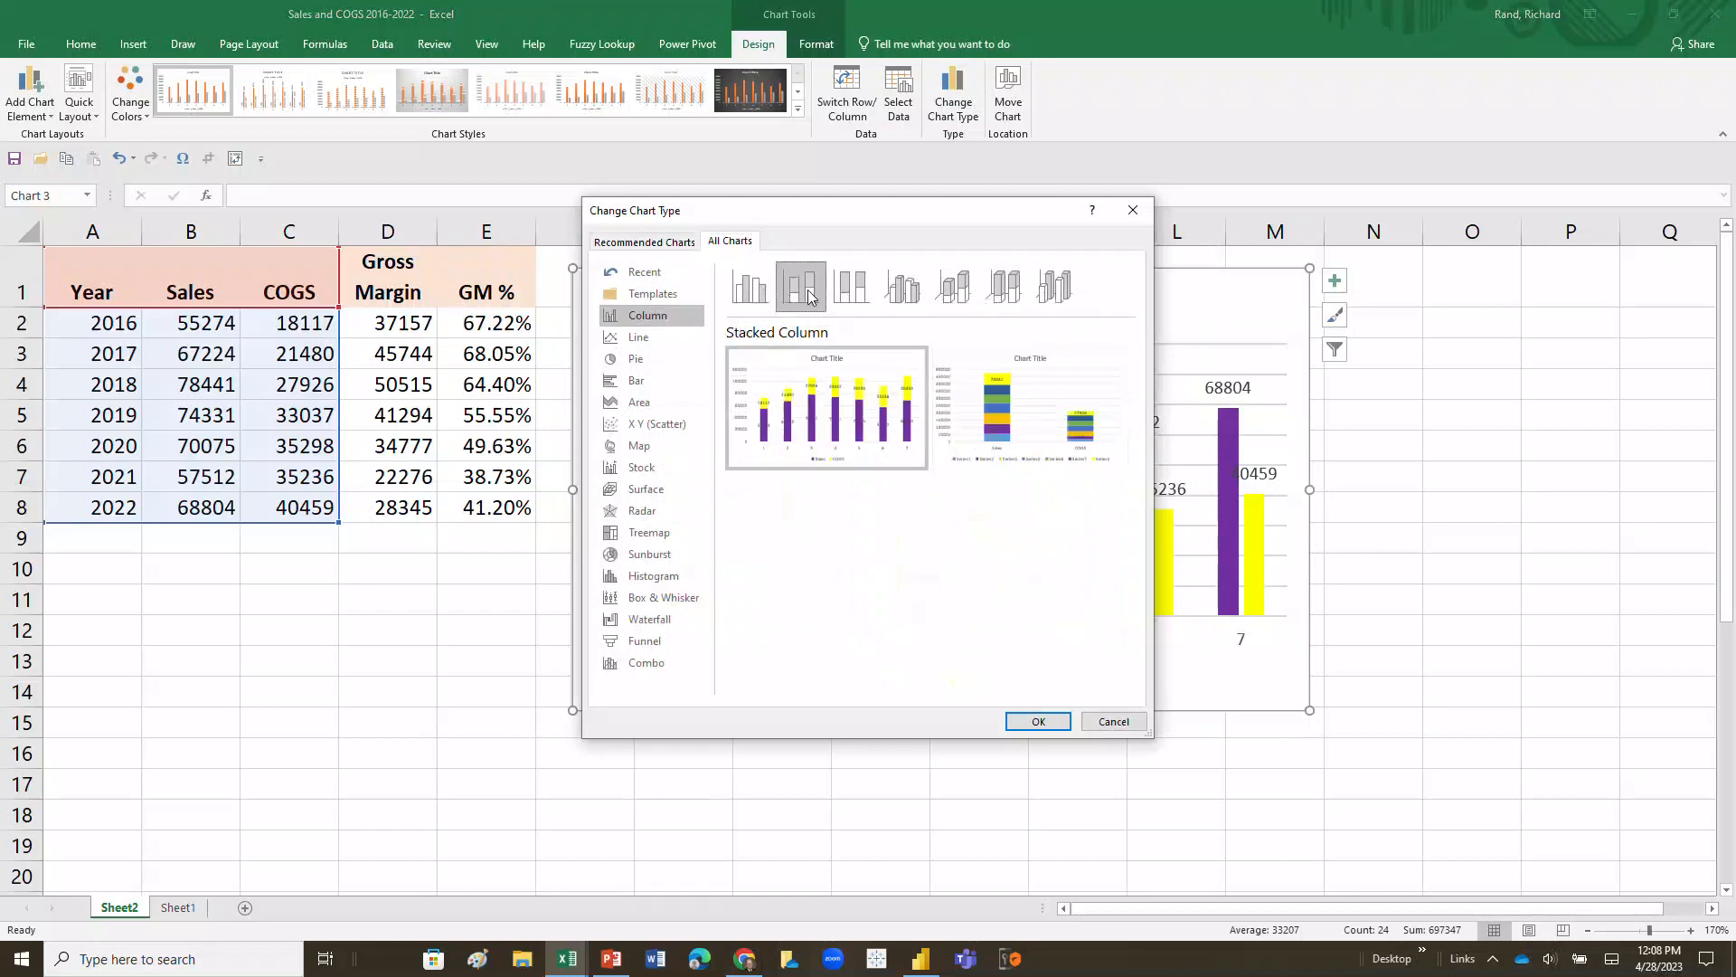
{"action": "left_click", "coordinate": [1037, 721]}
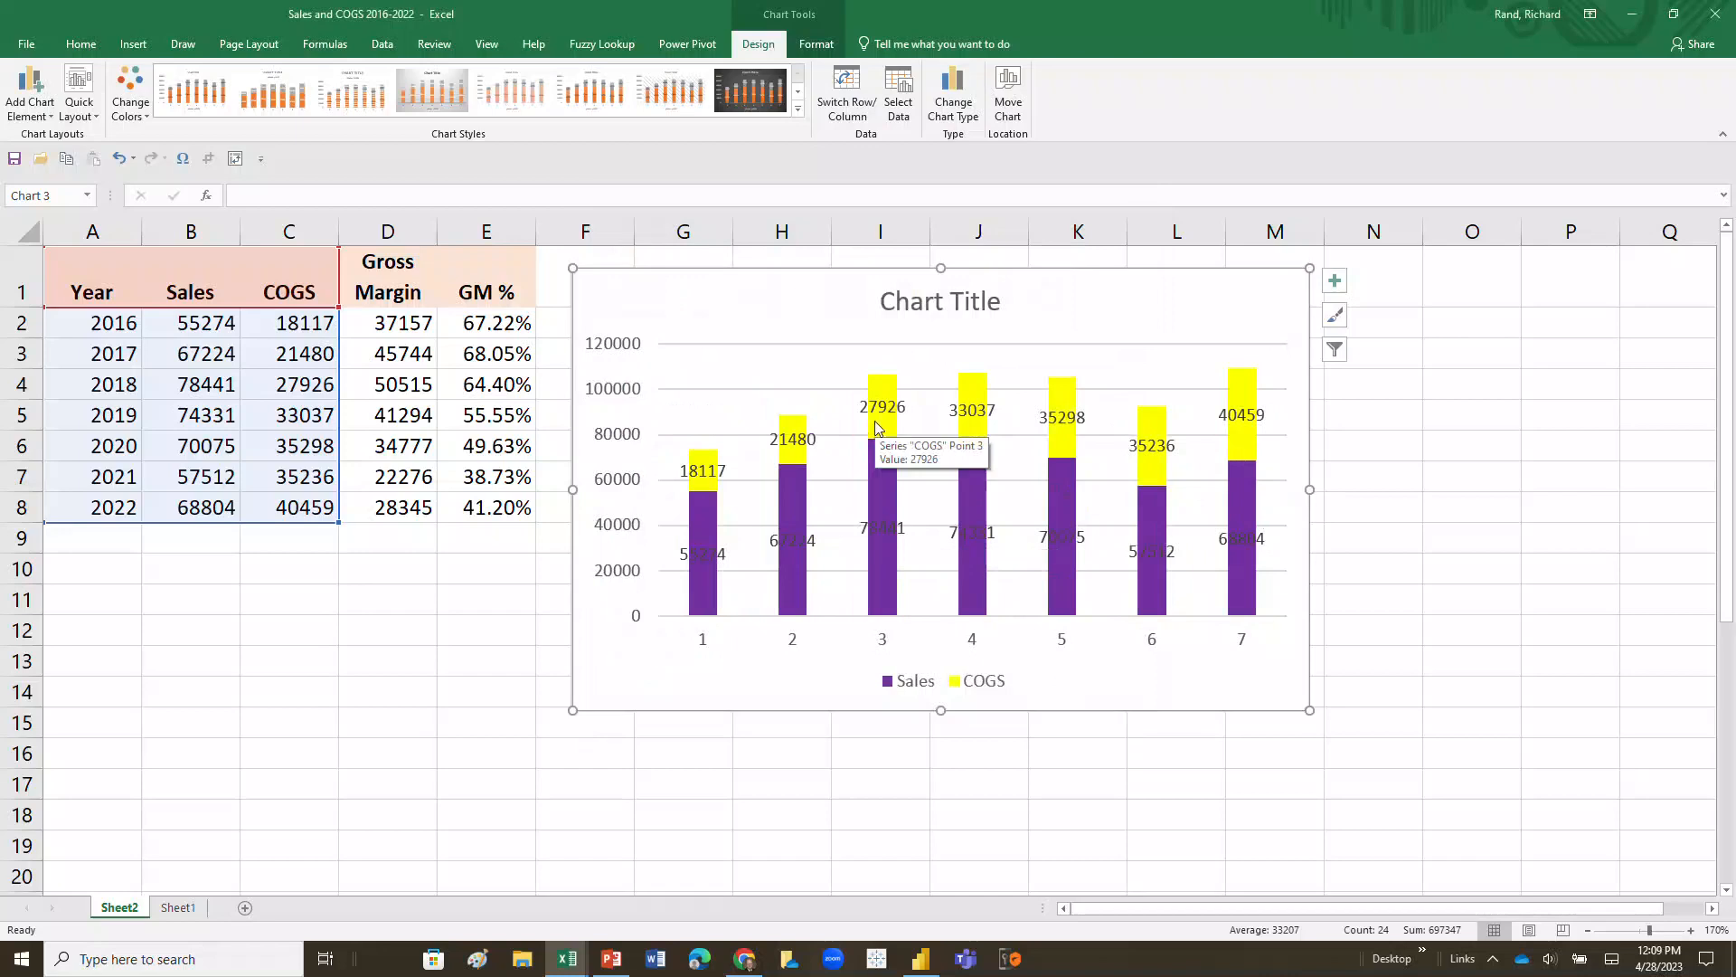
Turn off the value labels on the Sales series and remove the COGS data labels from the stacked chart
{"action": "right_click", "coordinate": [894, 545]}
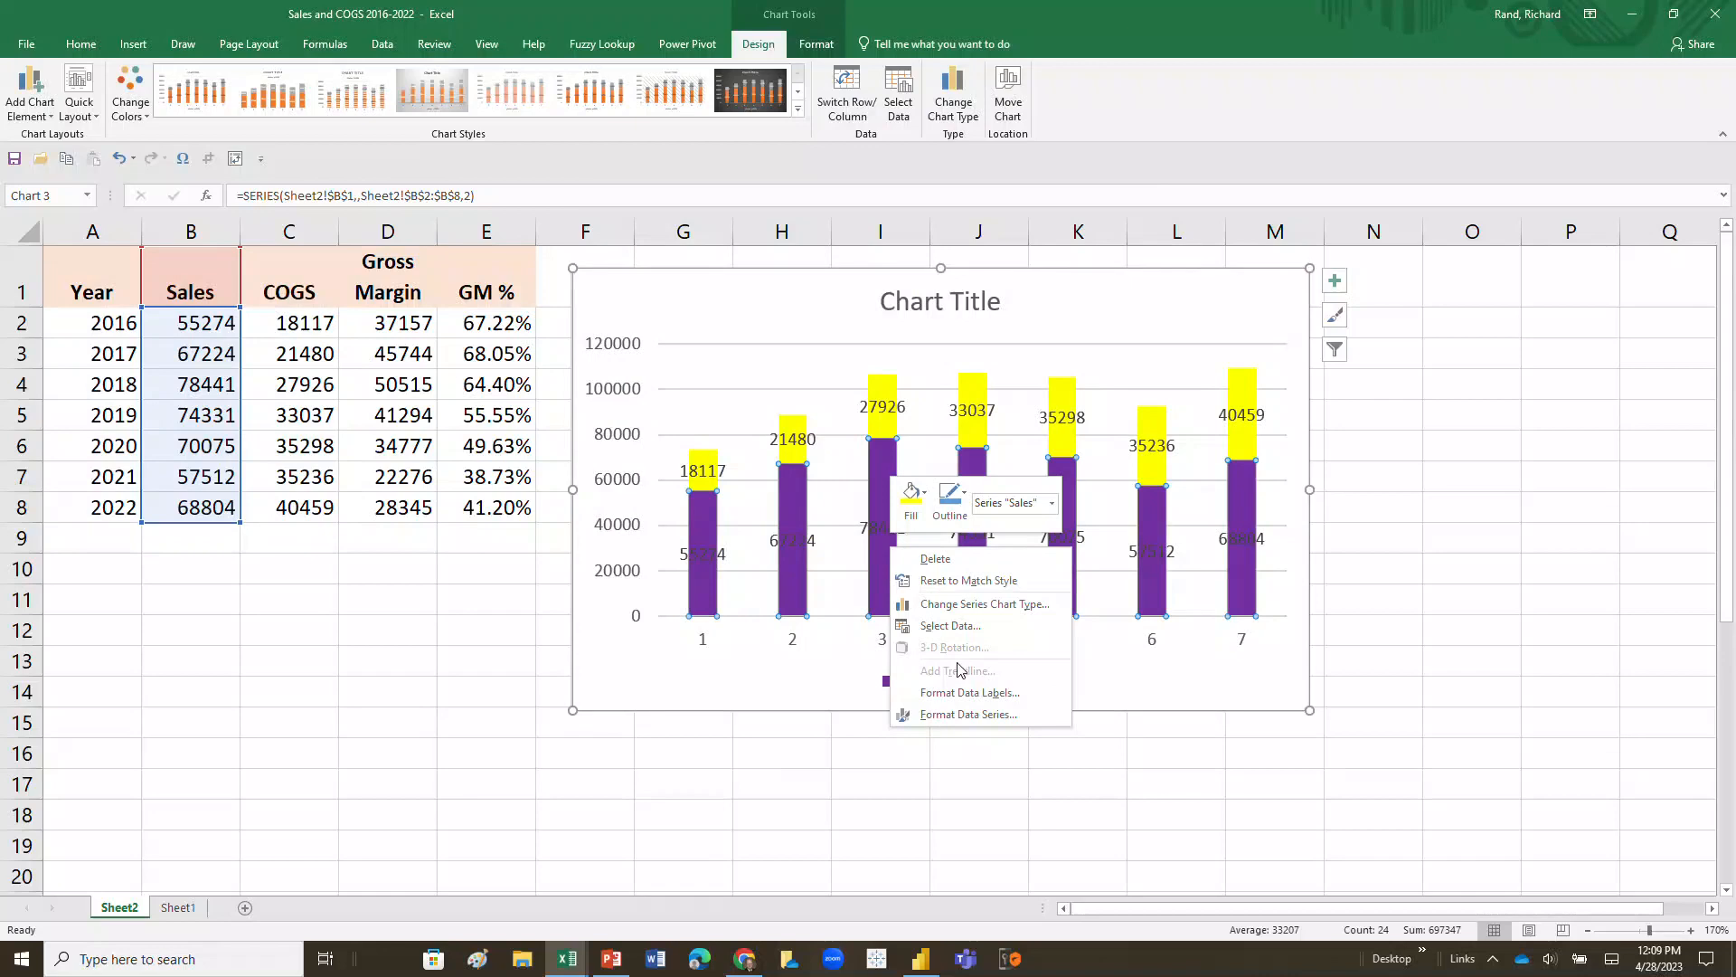
{"action": "left_click", "coordinate": [968, 691]}
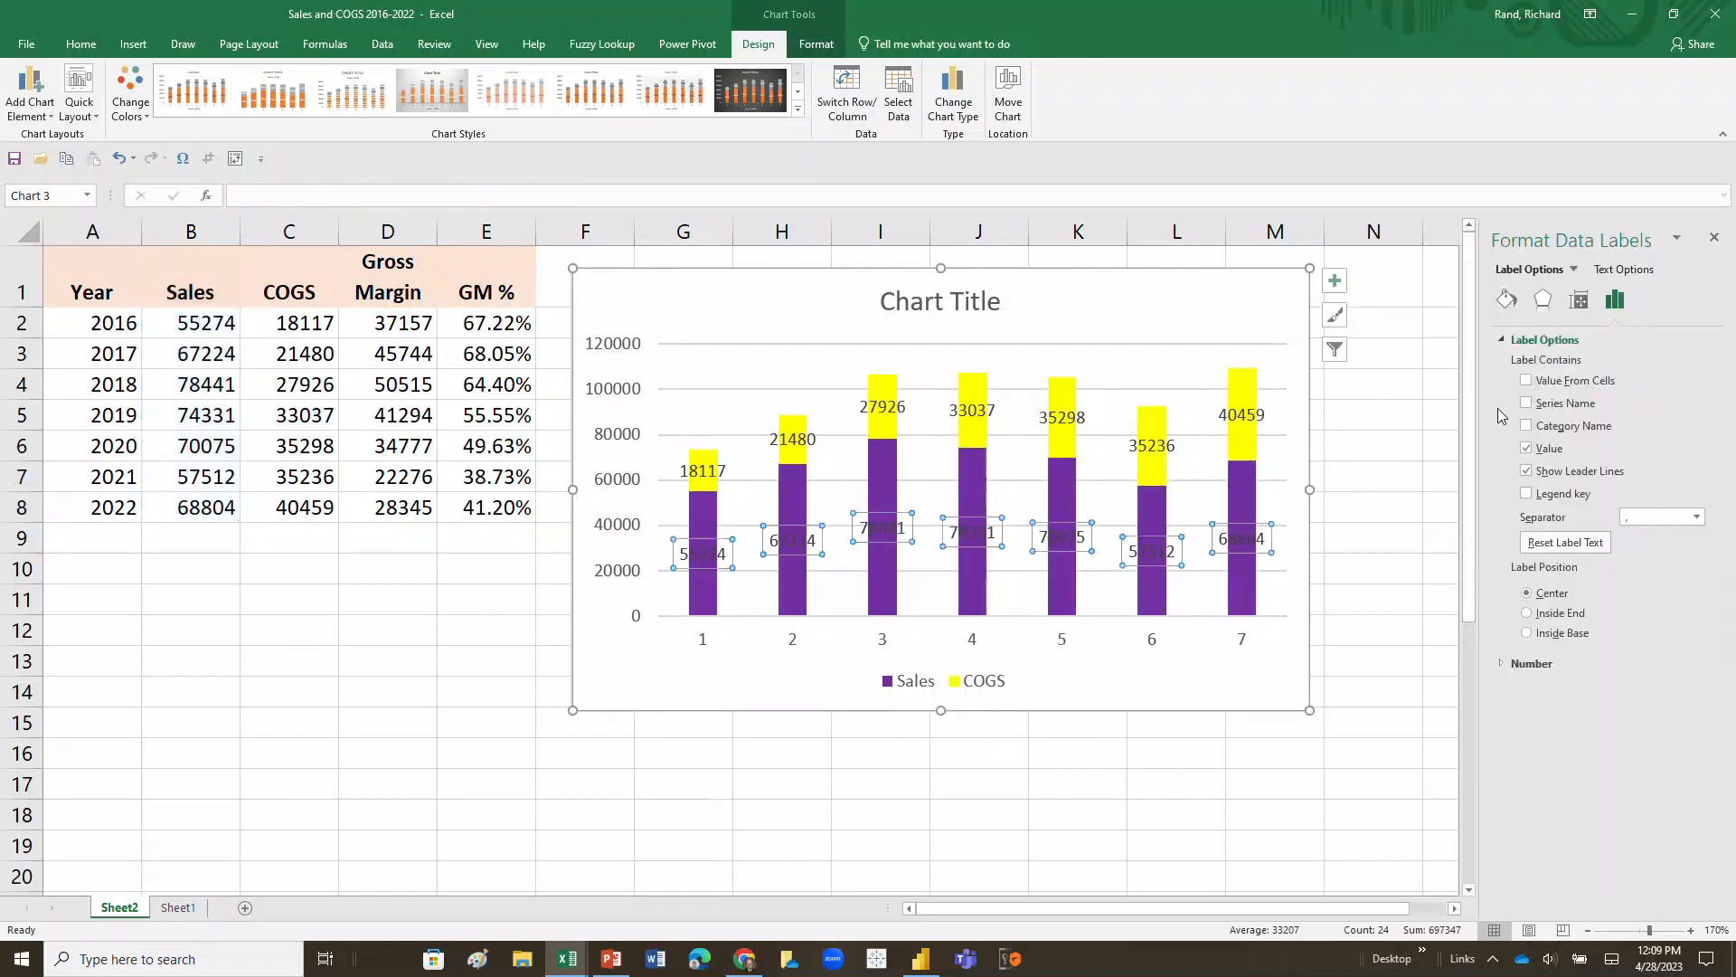
{"action": "left_click", "coordinate": [1527, 447]}
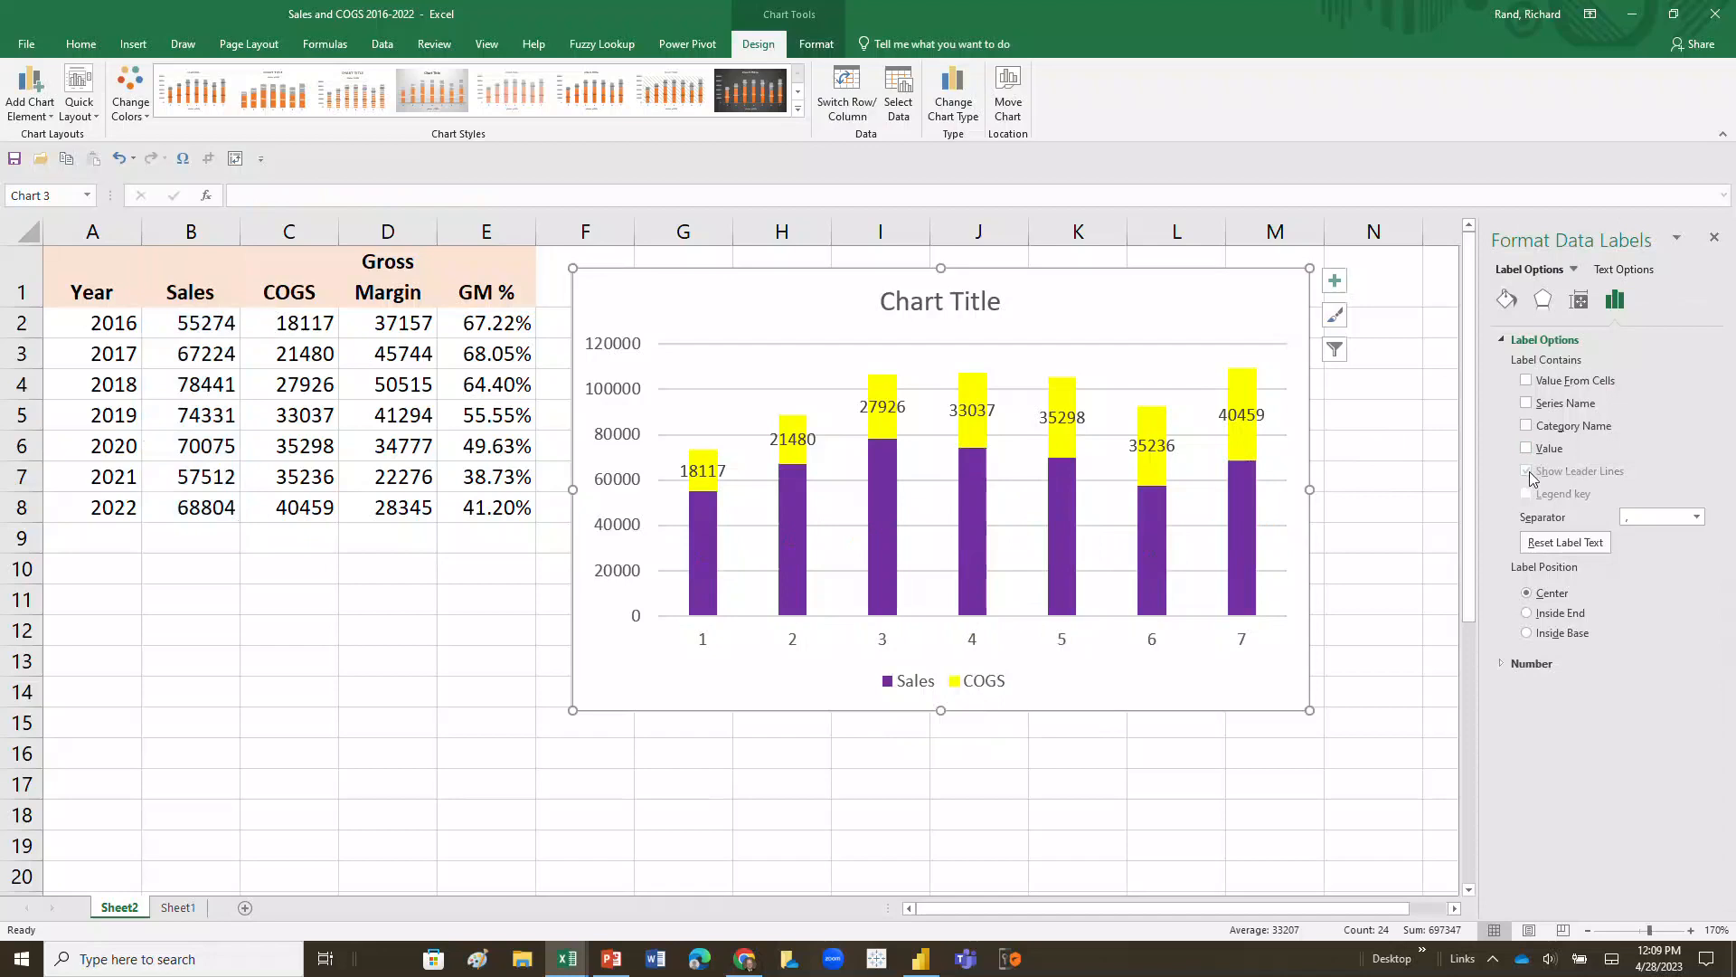
{"action": "right_click", "coordinate": [1244, 416]}
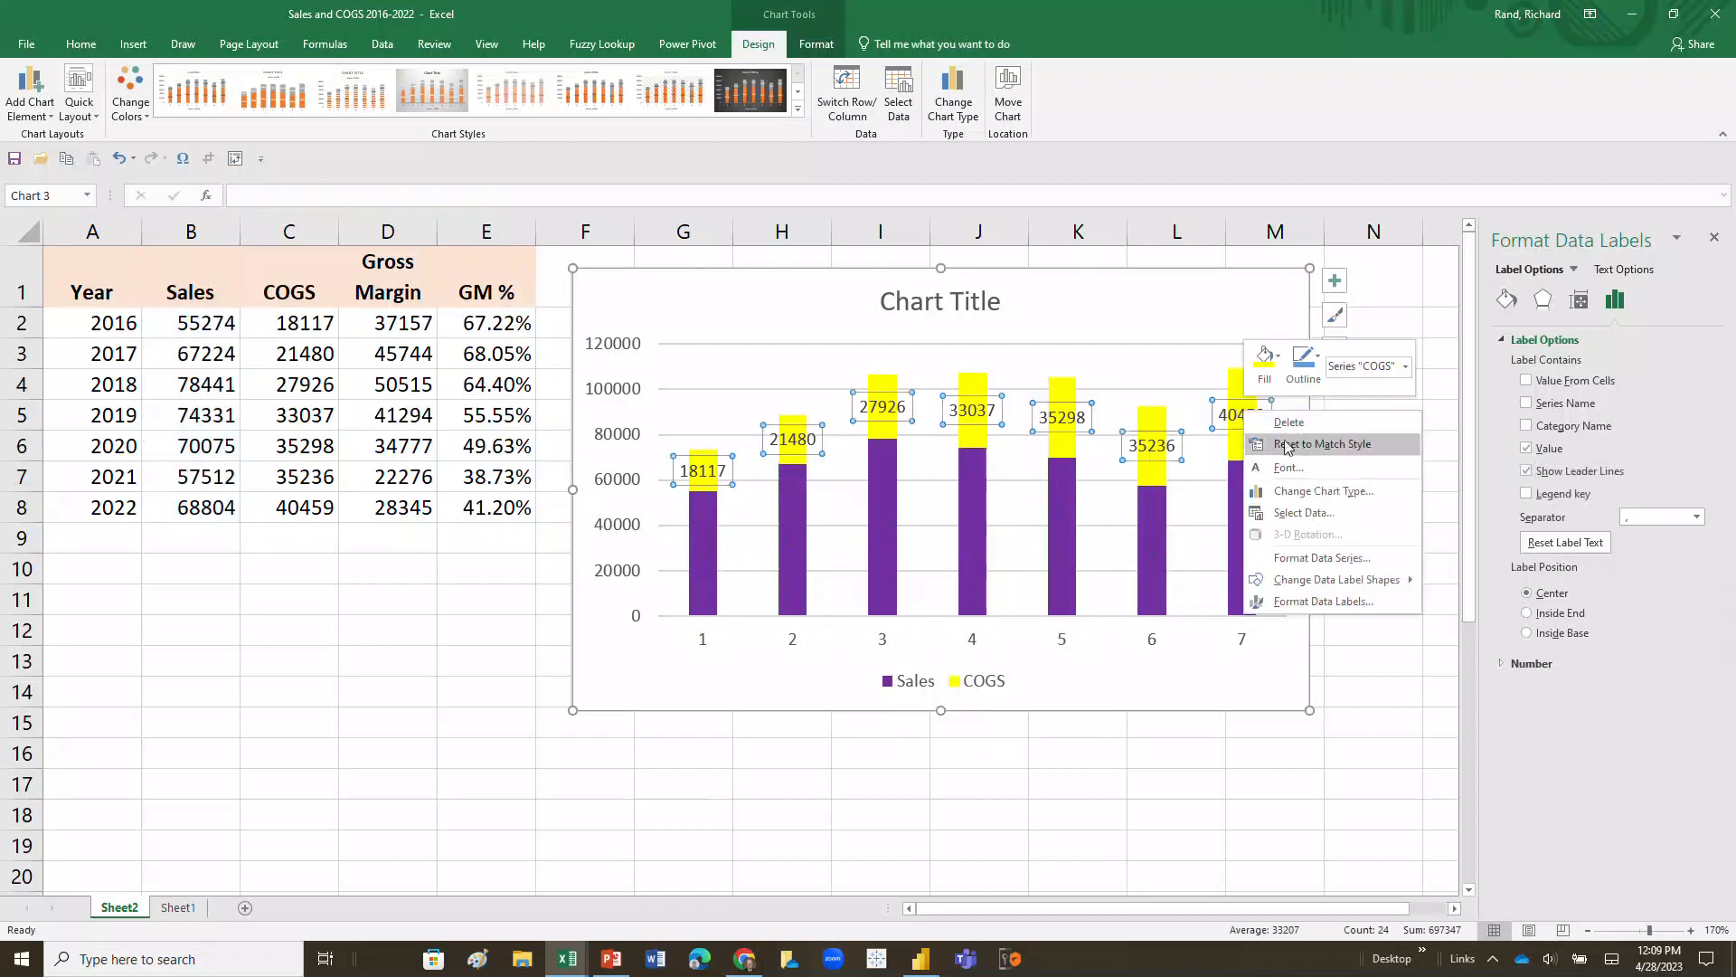
{"action": "left_click", "coordinate": [1335, 420]}
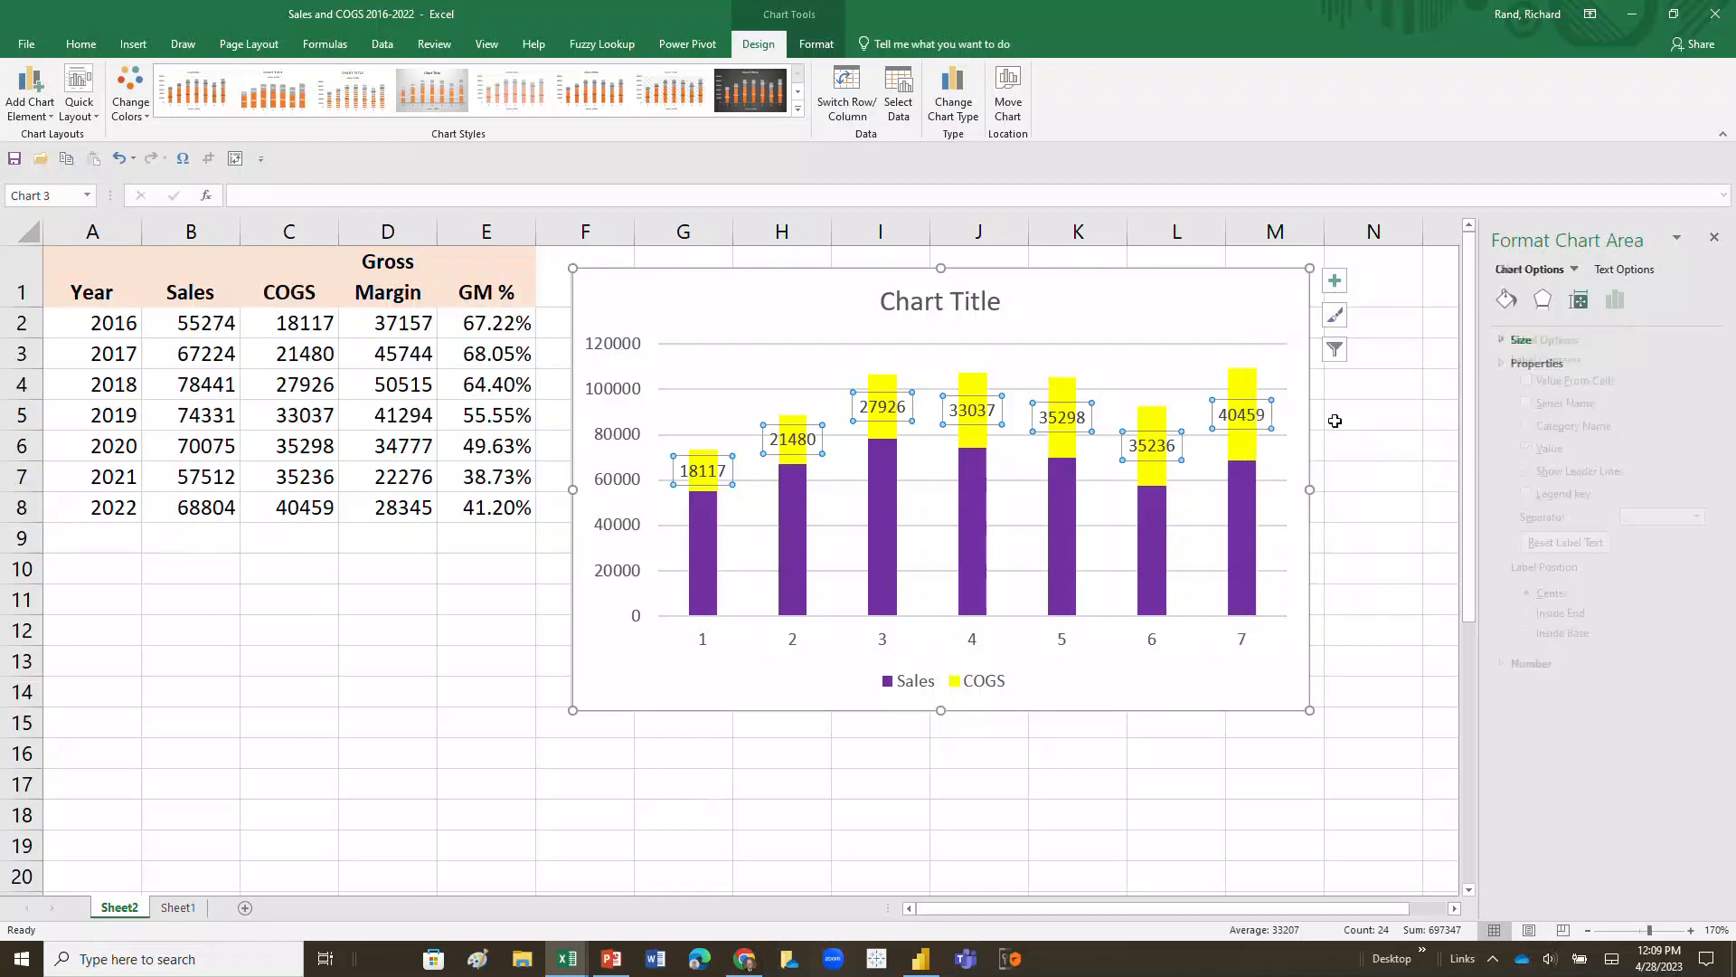
{"action": "left_click", "coordinate": [1395, 423]}
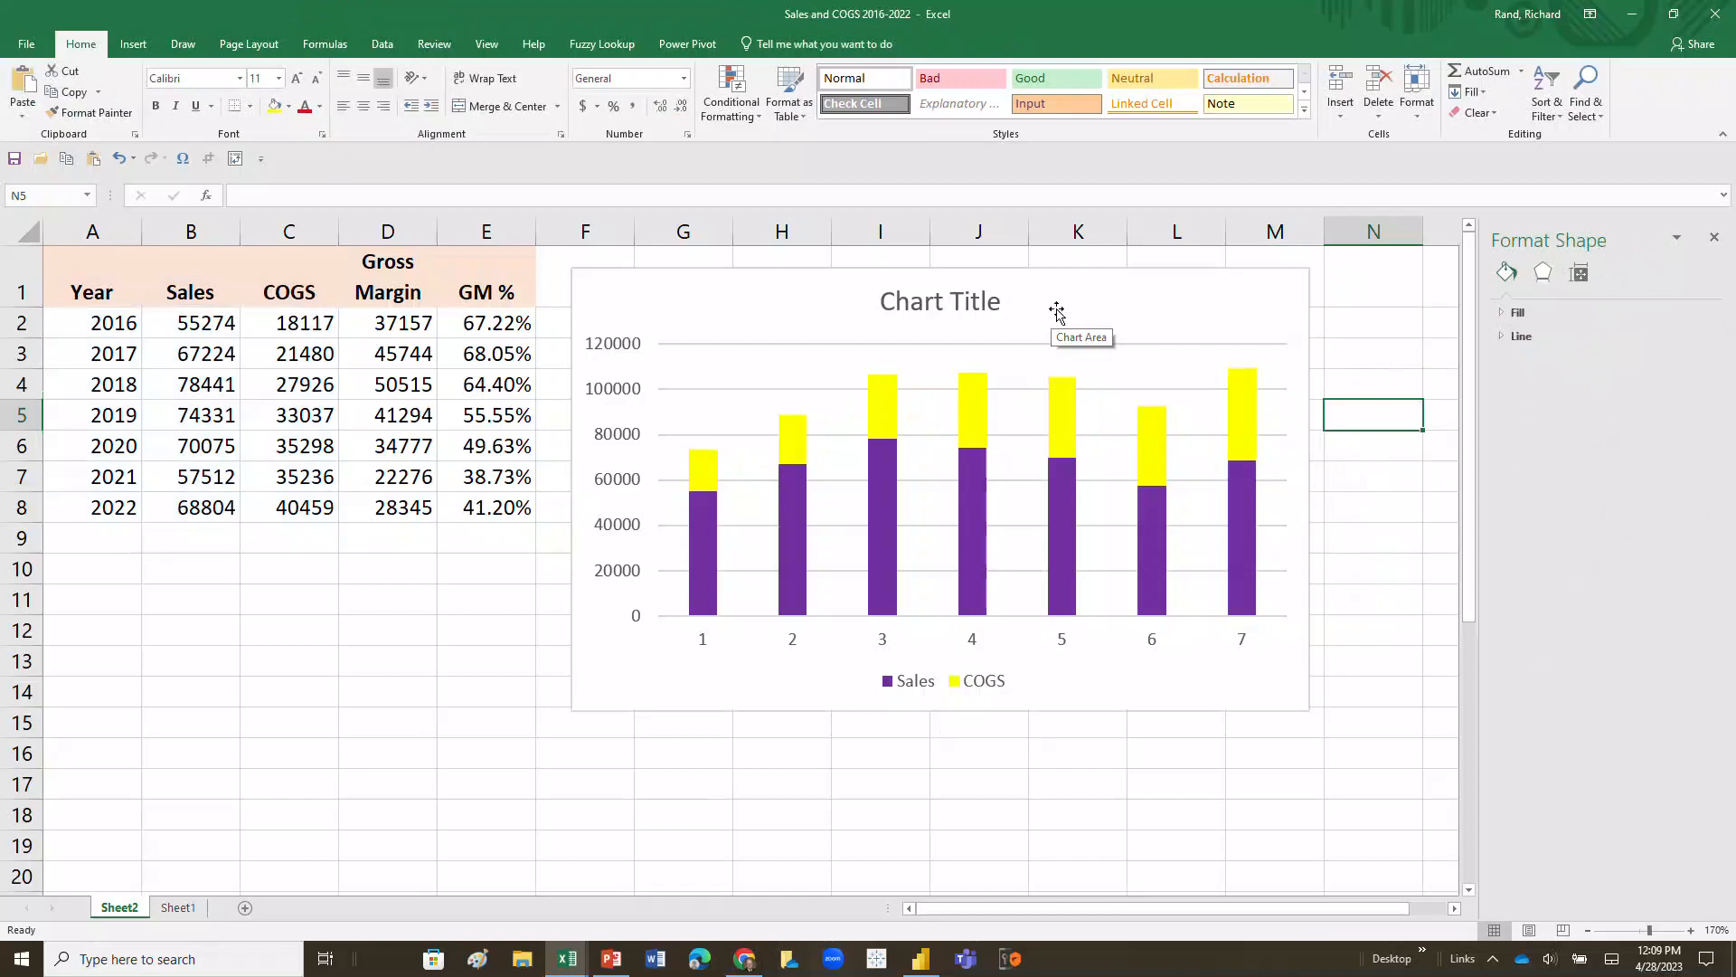
Try the Pie chart type on the Sales and COGS chart and undo the change
{"action": "right_click", "coordinate": [1115, 305]}
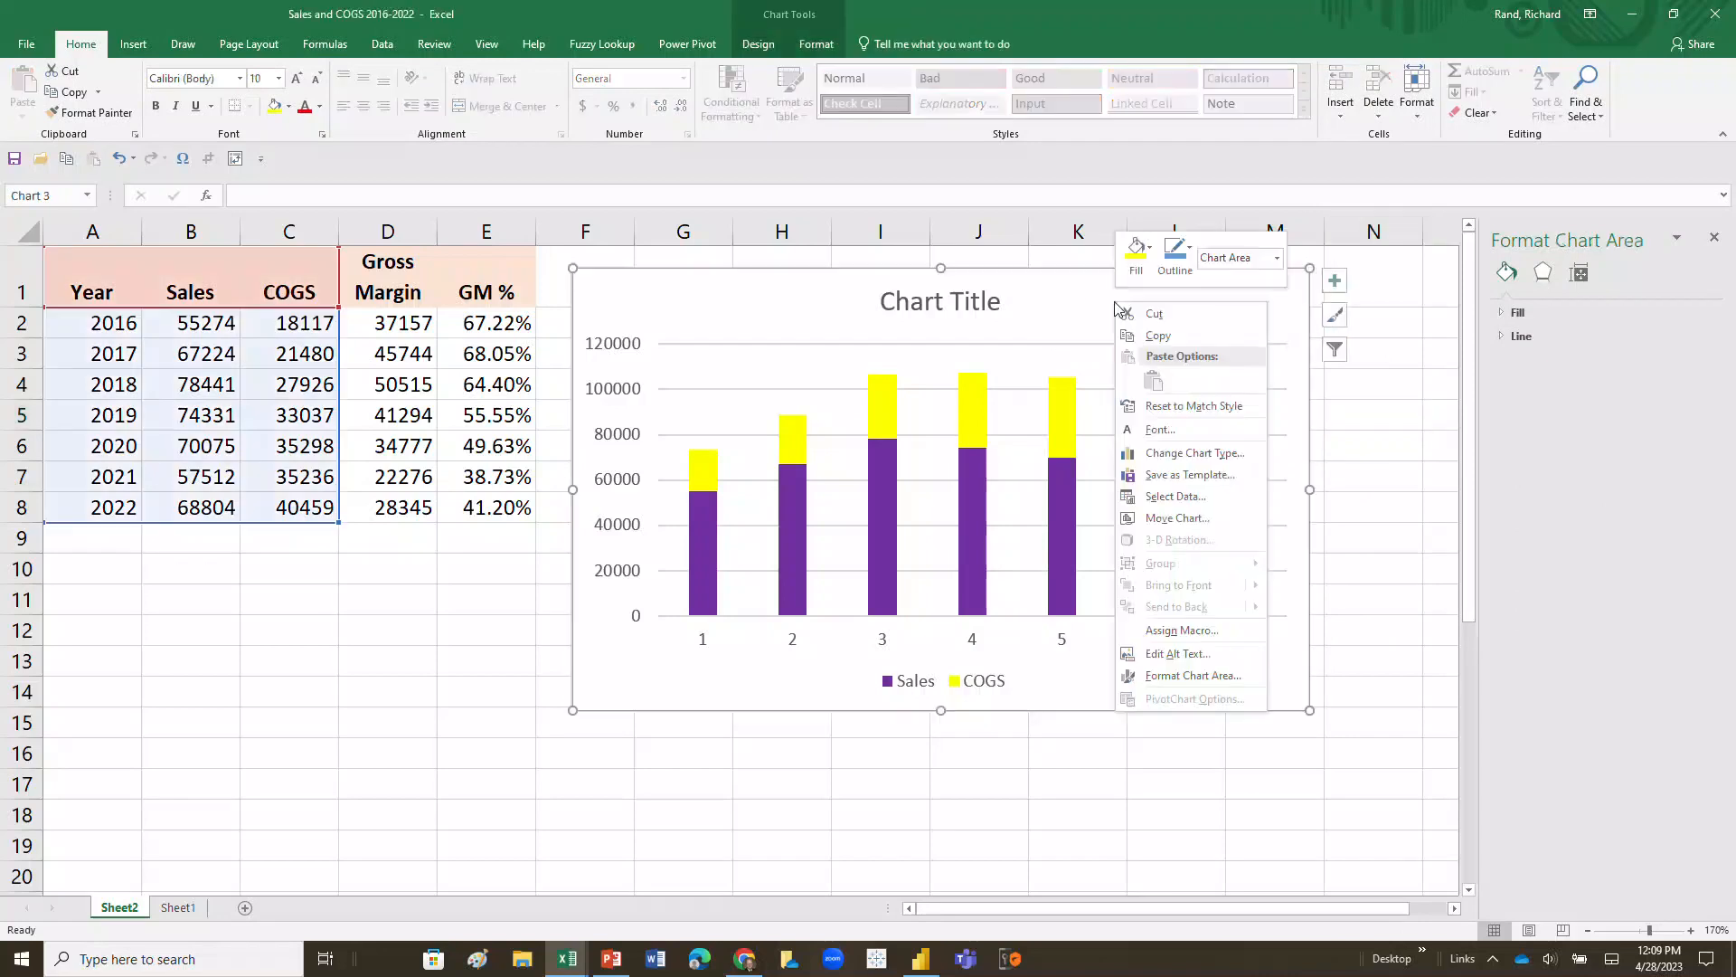
{"action": "left_click", "coordinate": [1125, 445]}
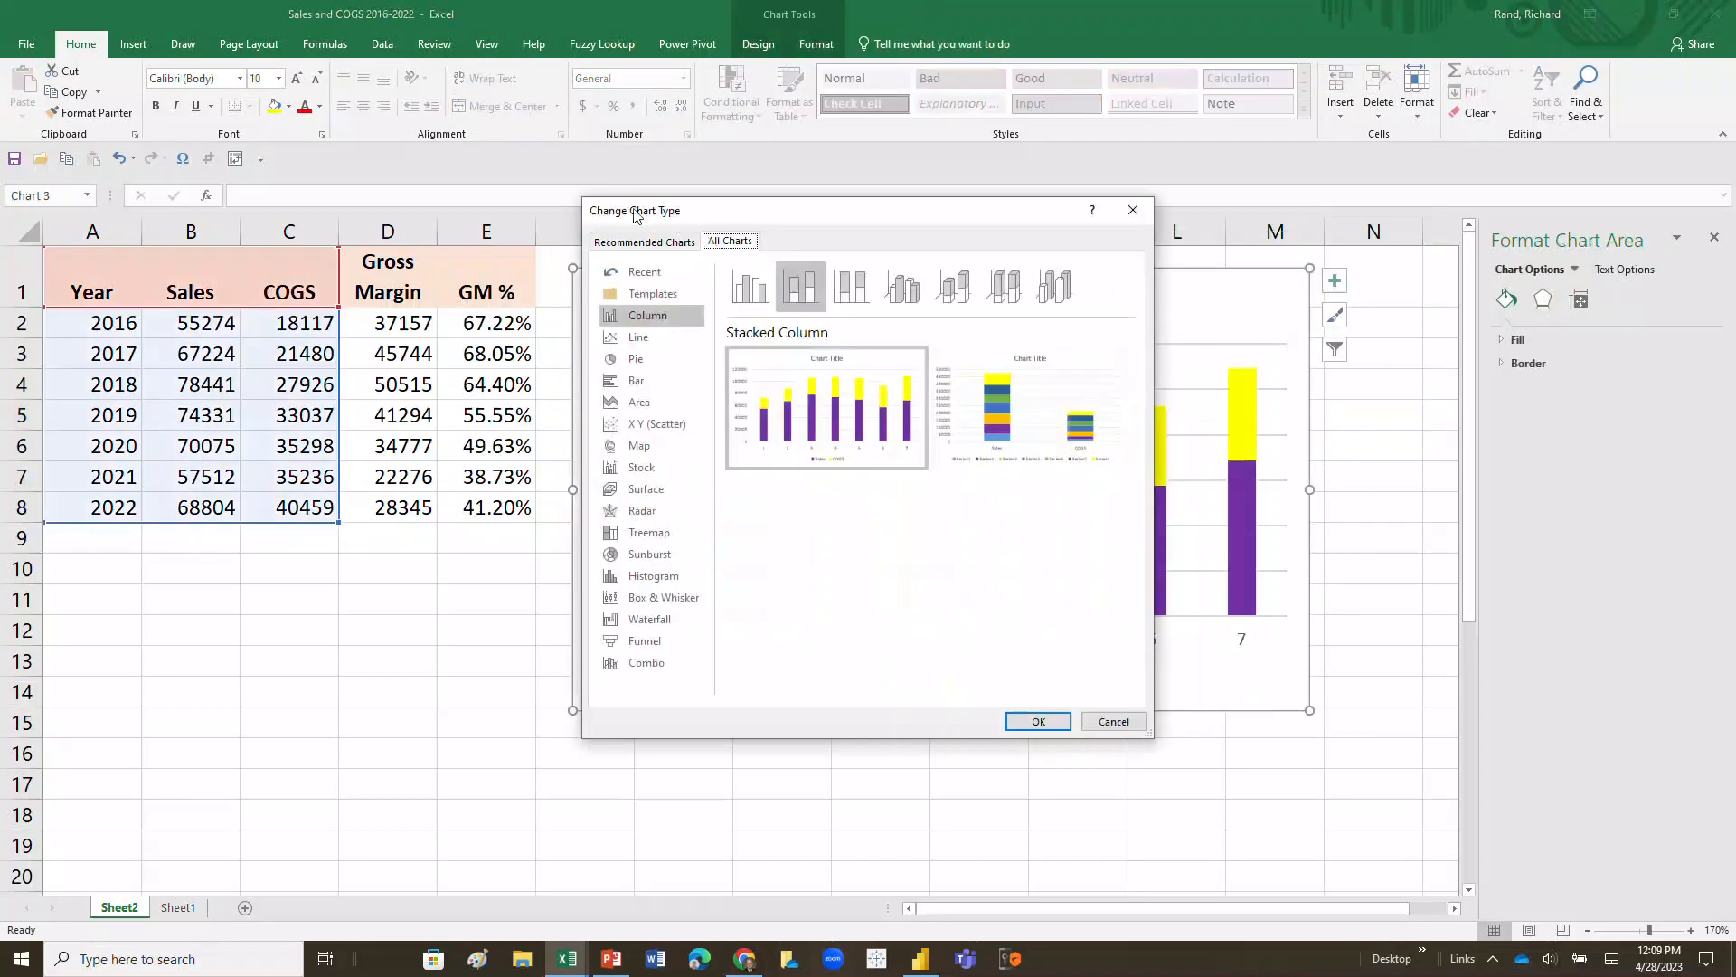
{"action": "left_click", "coordinate": [637, 358]}
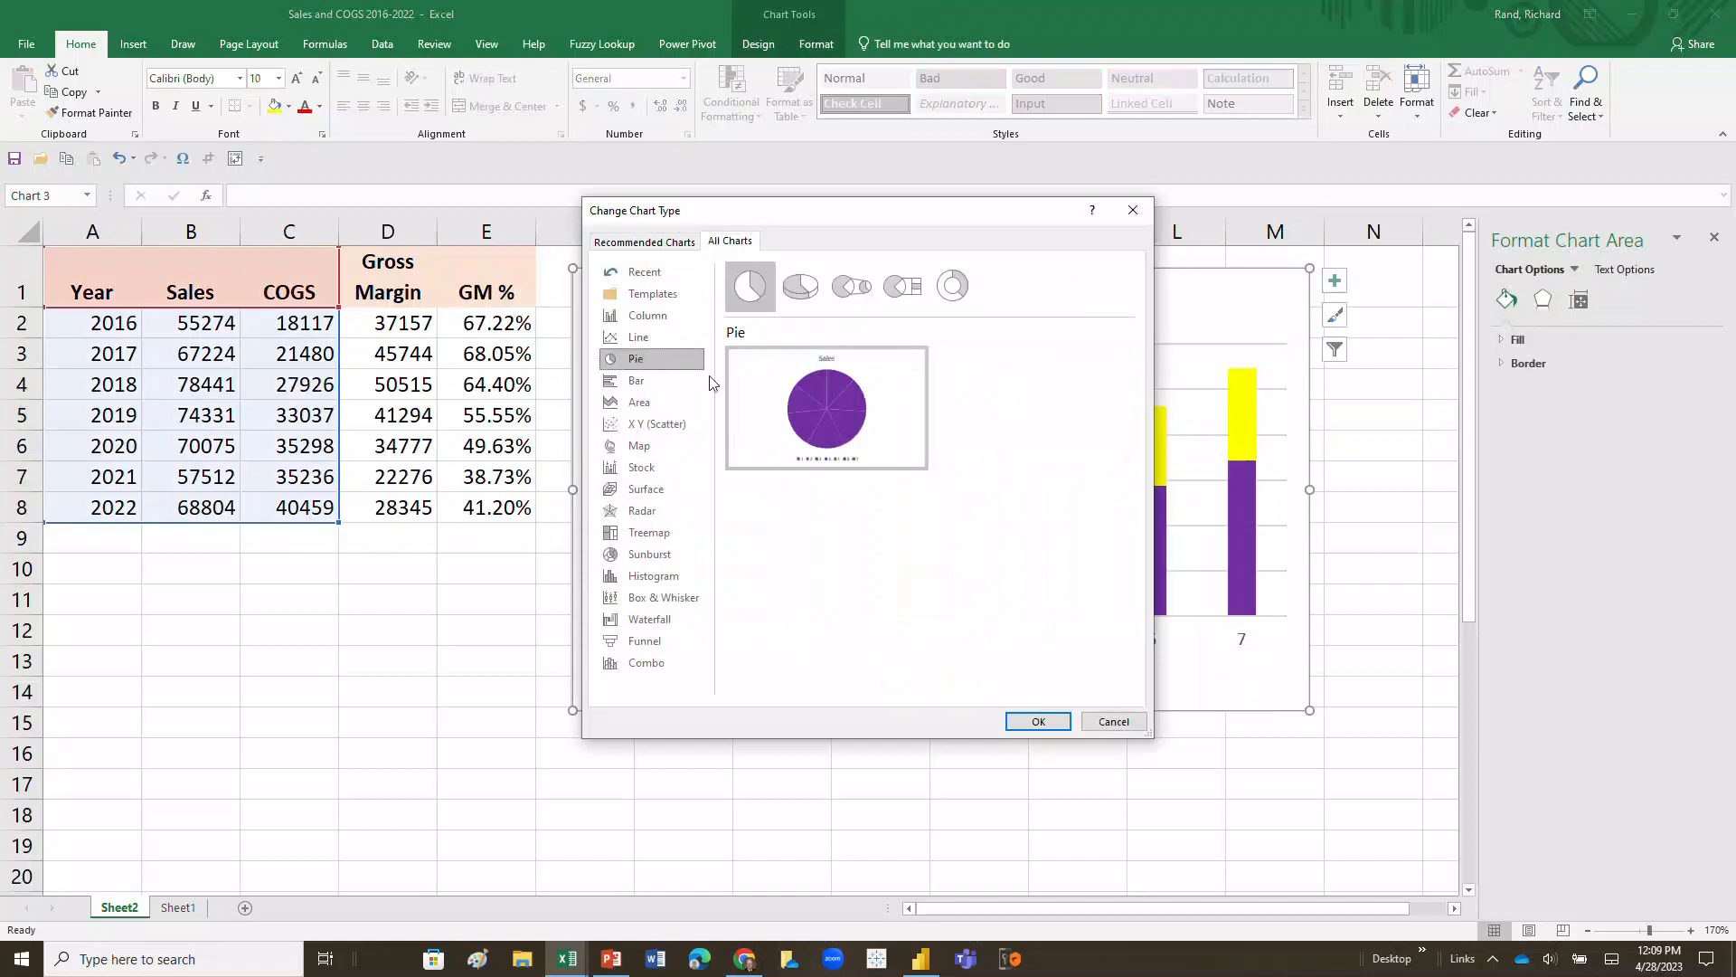
{"action": "left_click", "coordinate": [1039, 721]}
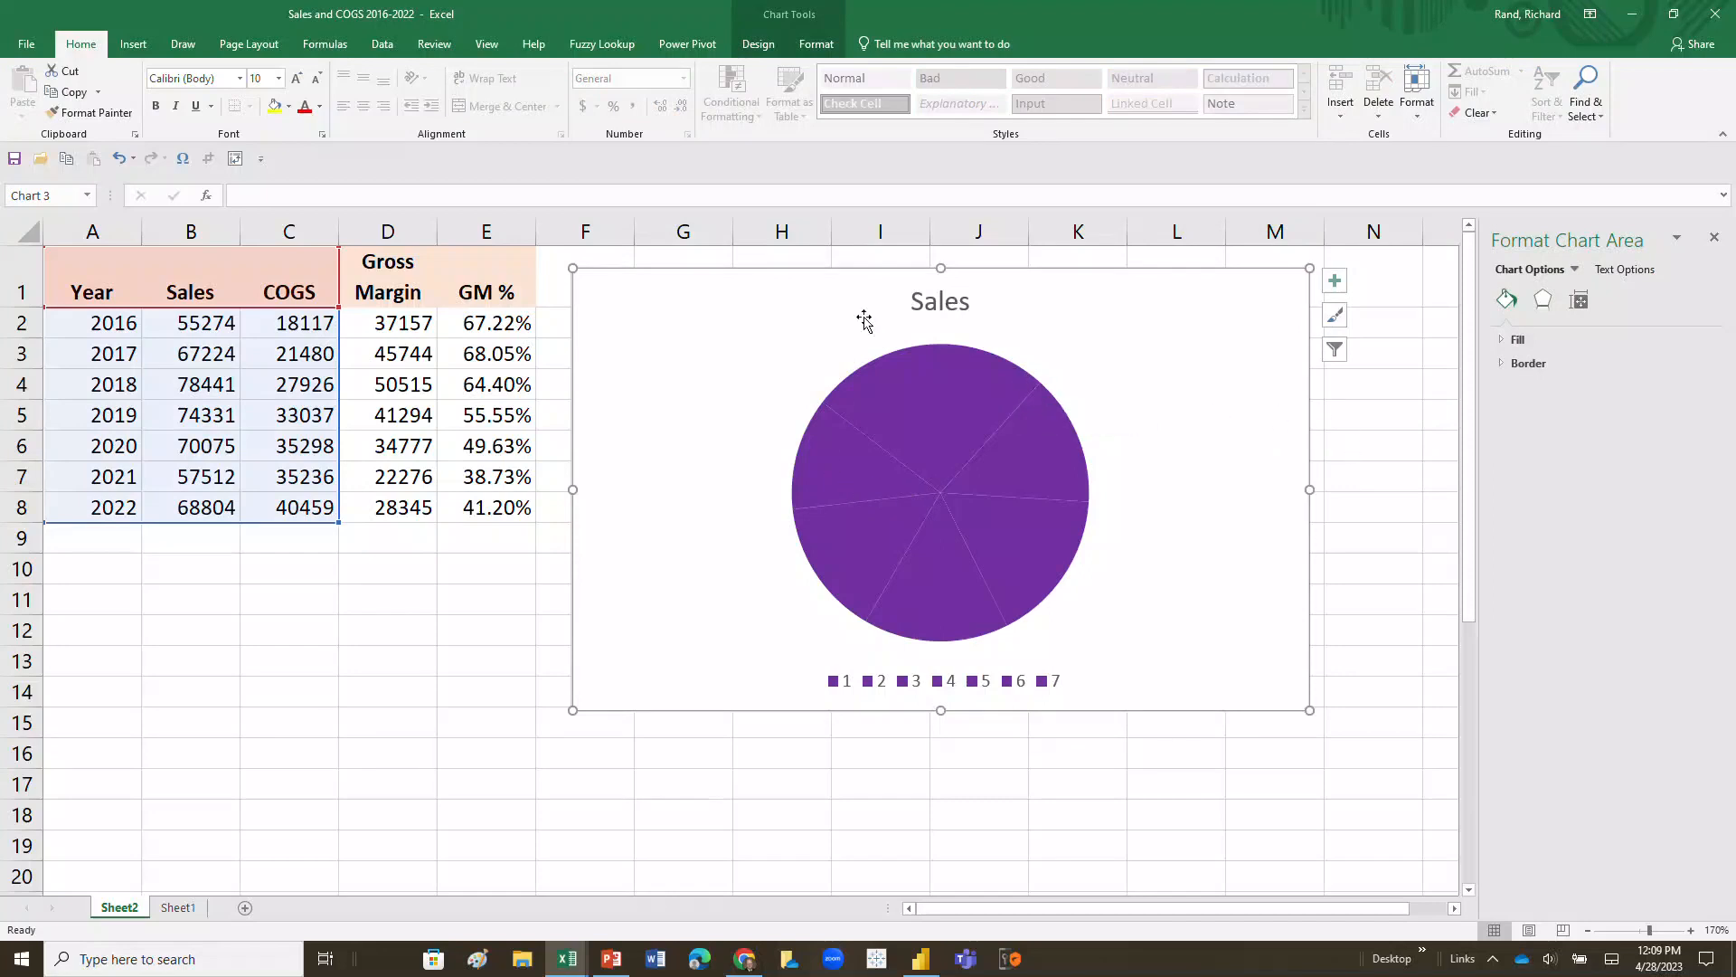
{"action": "left_click", "coordinate": [119, 158]}
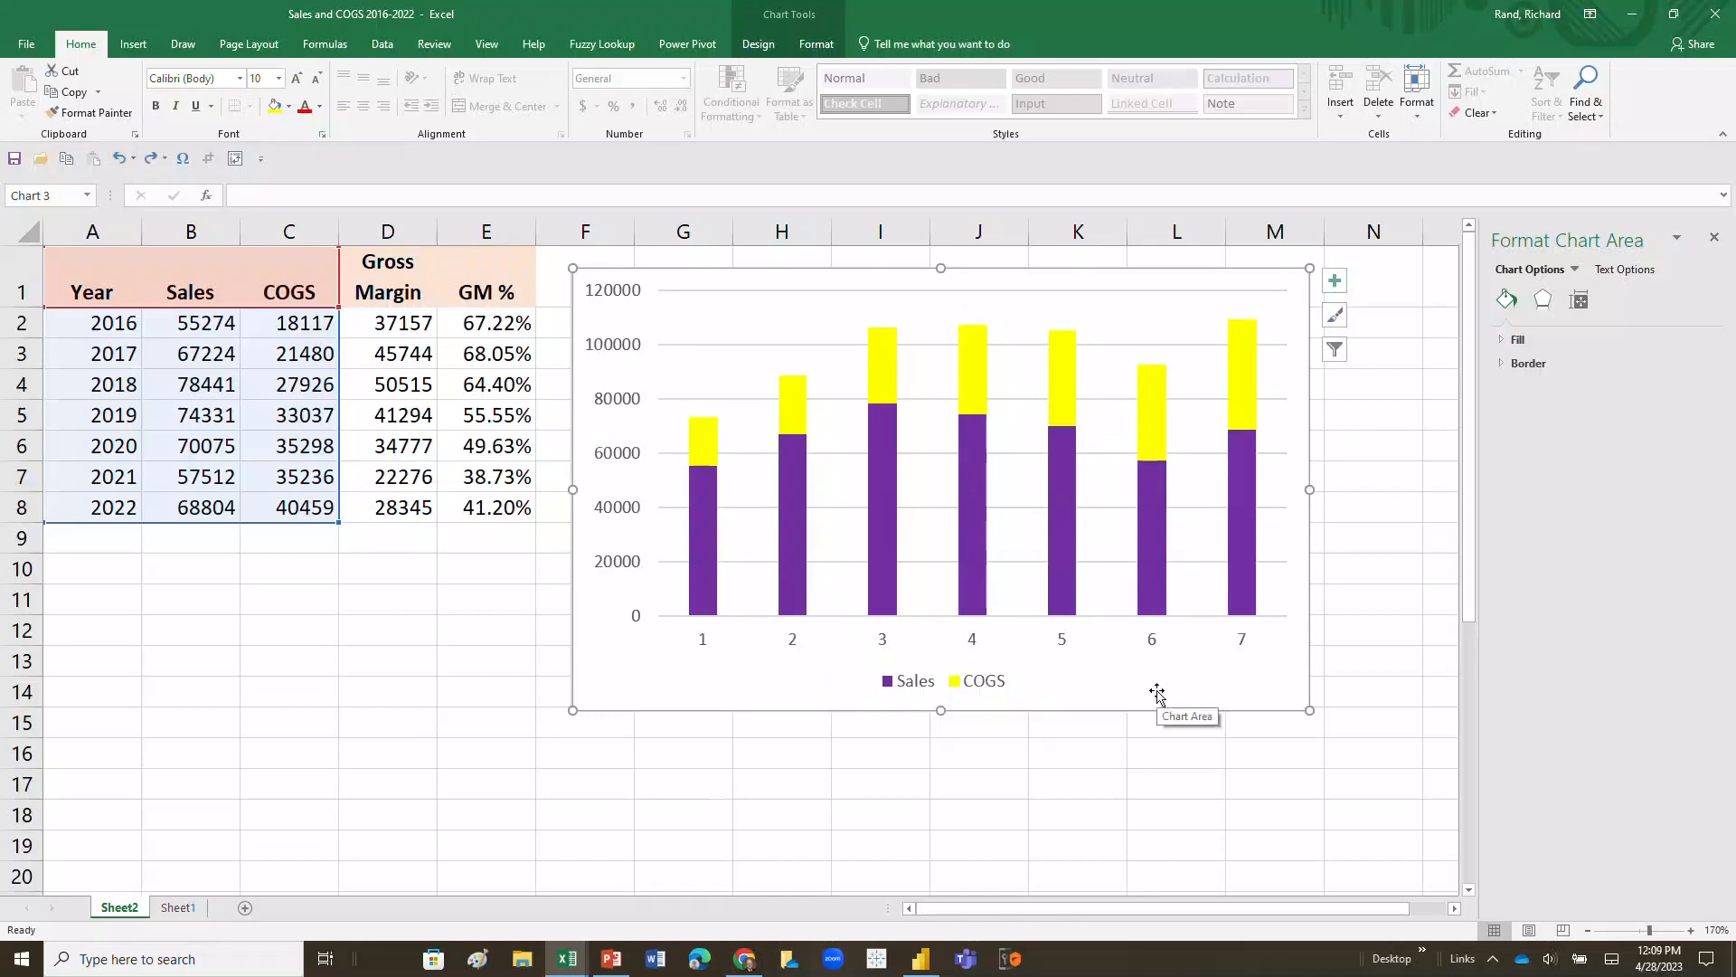
Move the stacked column chart slightly closer to the data table and the column headers, and deselect it
{"action": "left_click_drag", "start_coordinate": [825, 282], "coordinate": [814, 268]}
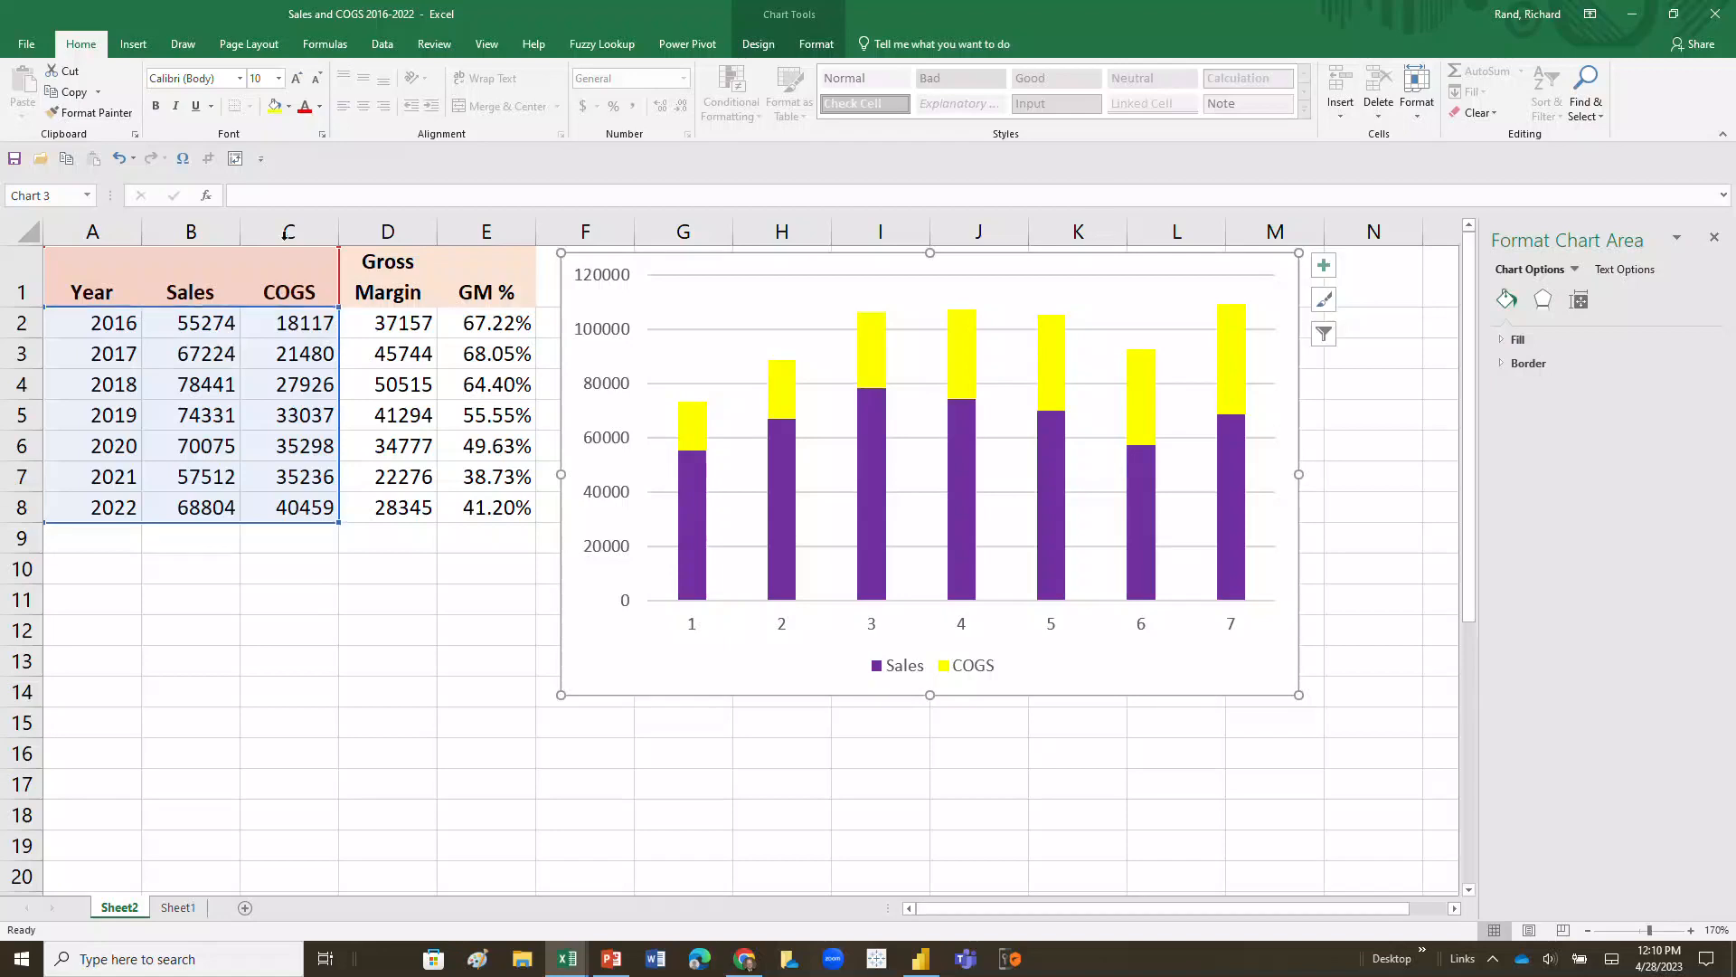
{"action": "left_click", "coordinate": [133, 44]}
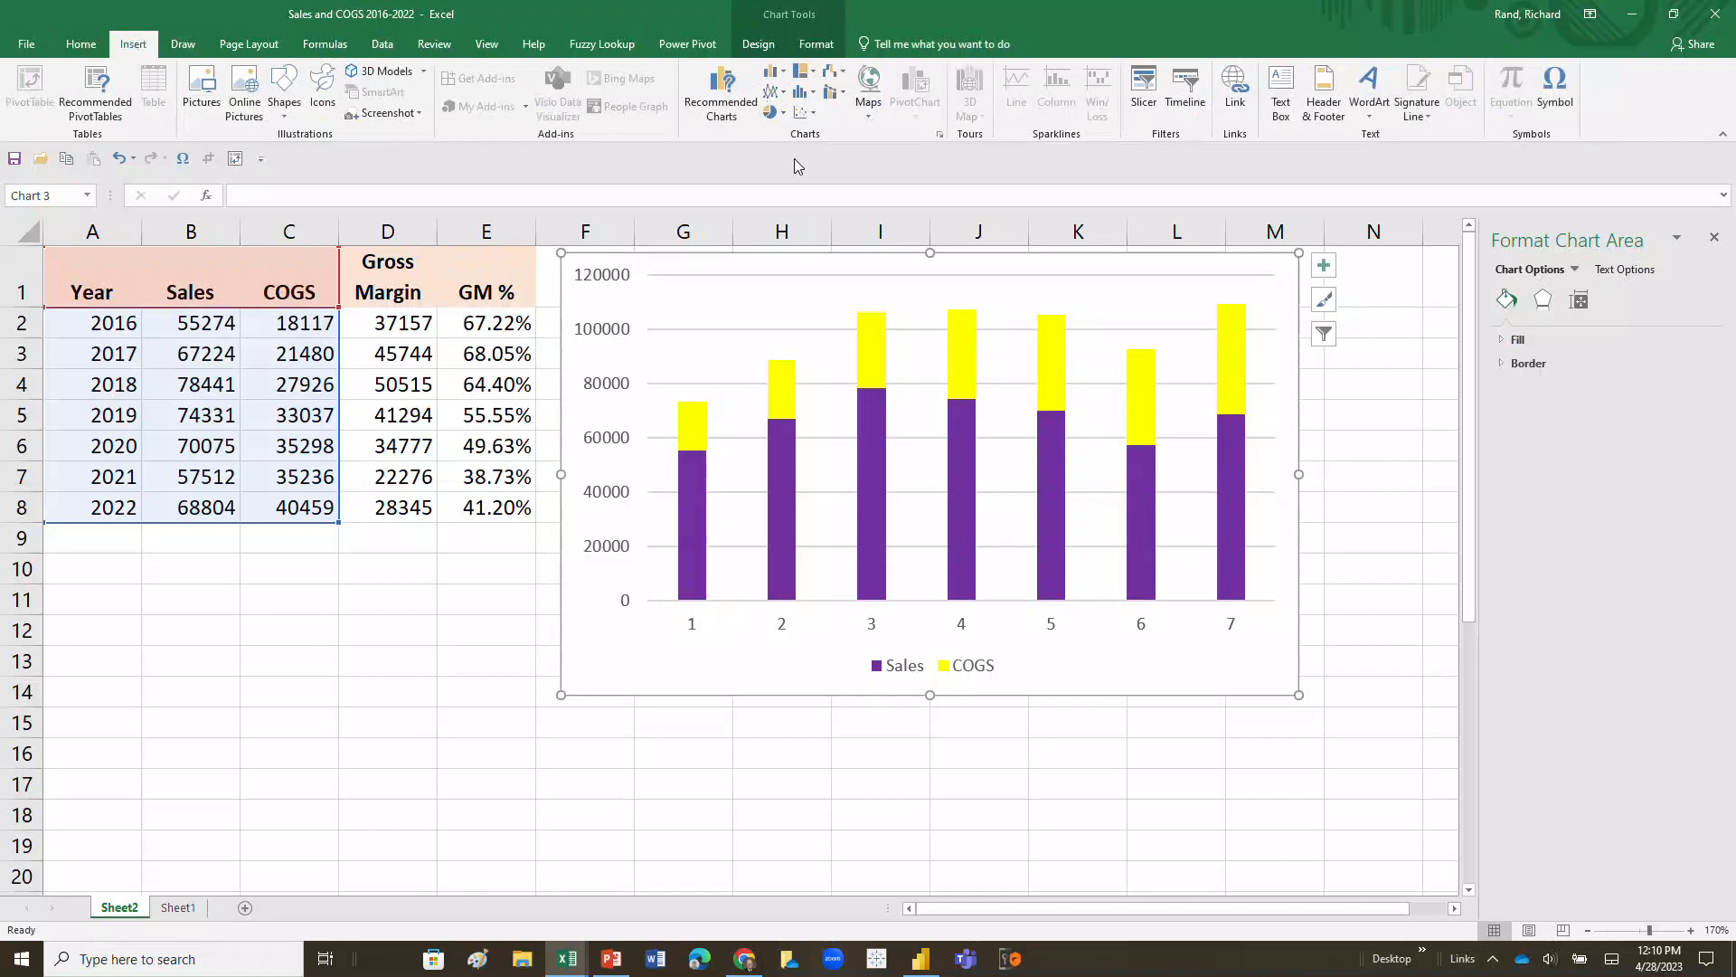
{"action": "left_click_drag", "start_coordinate": [803, 253], "coordinate": [771, 238]}
{"action": "left_click", "coordinate": [1341, 516]}
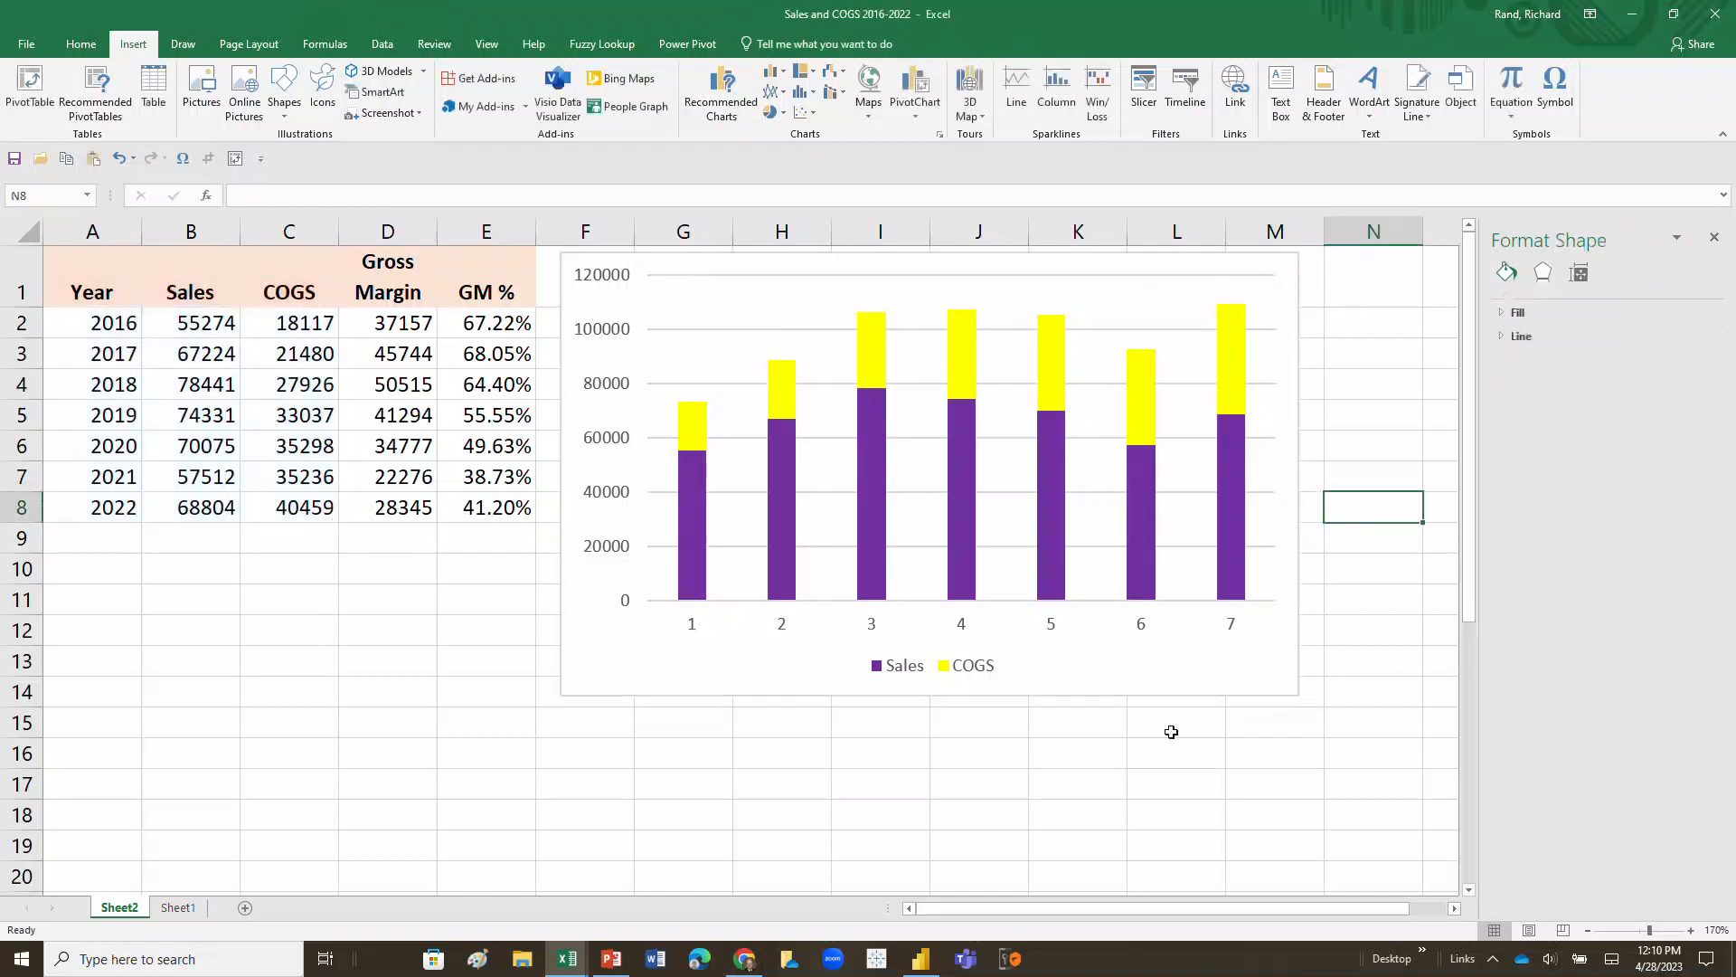